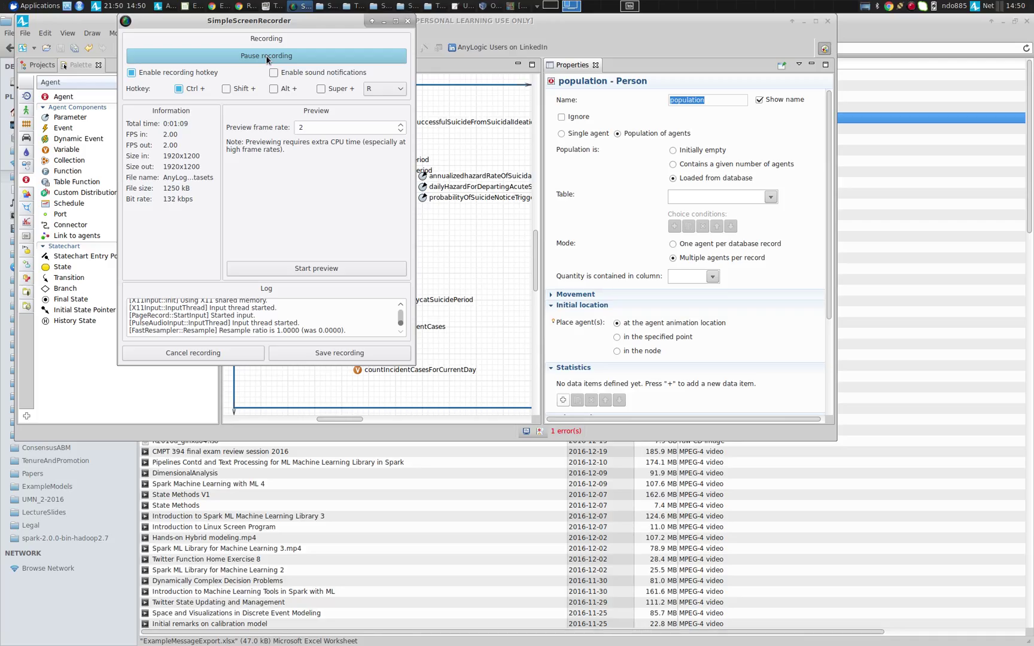
- Bring AnyLogic to the front and close all open models, discarding the changes to SuicideGroundTruthV14
{"action": "left_click", "coordinate": [576, 18]}
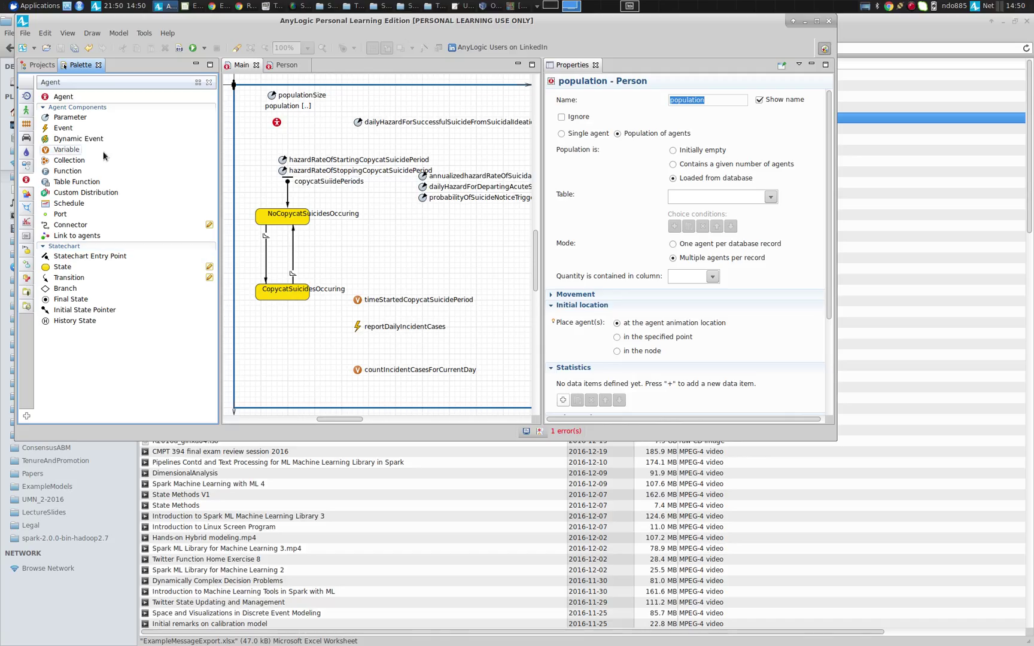
{"action": "left_click", "coordinate": [36, 67]}
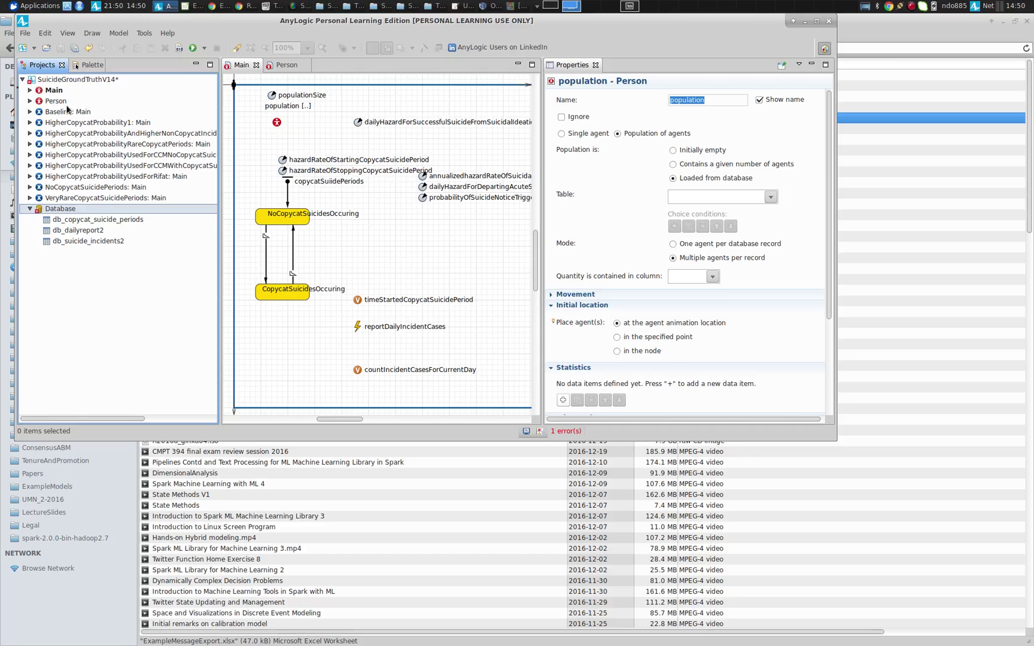
{"action": "left_click", "coordinate": [25, 34]}
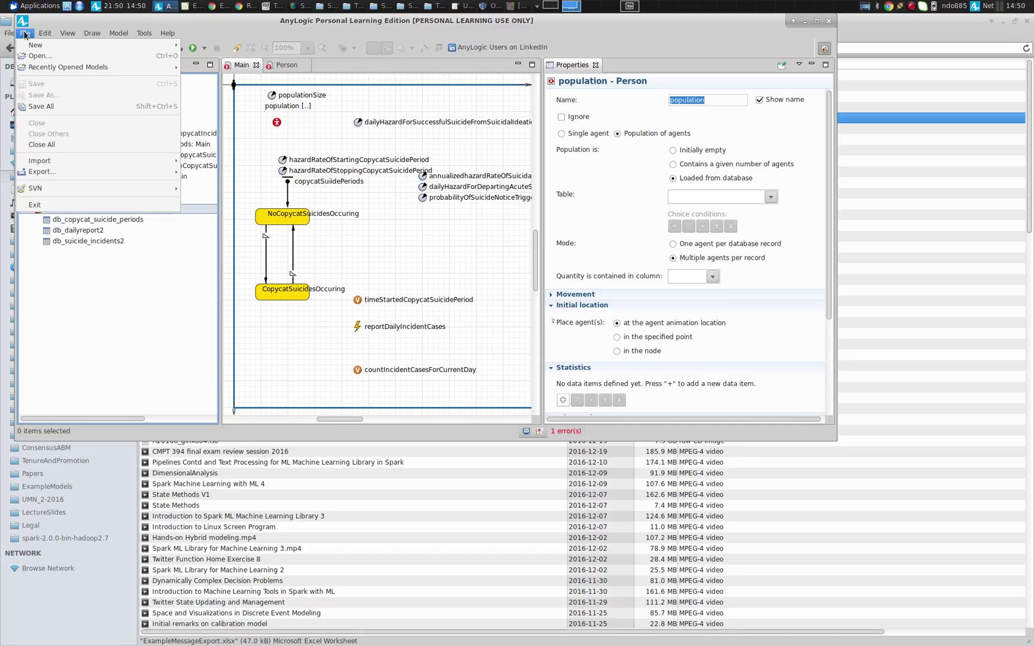
{"action": "left_click", "coordinate": [60, 146]}
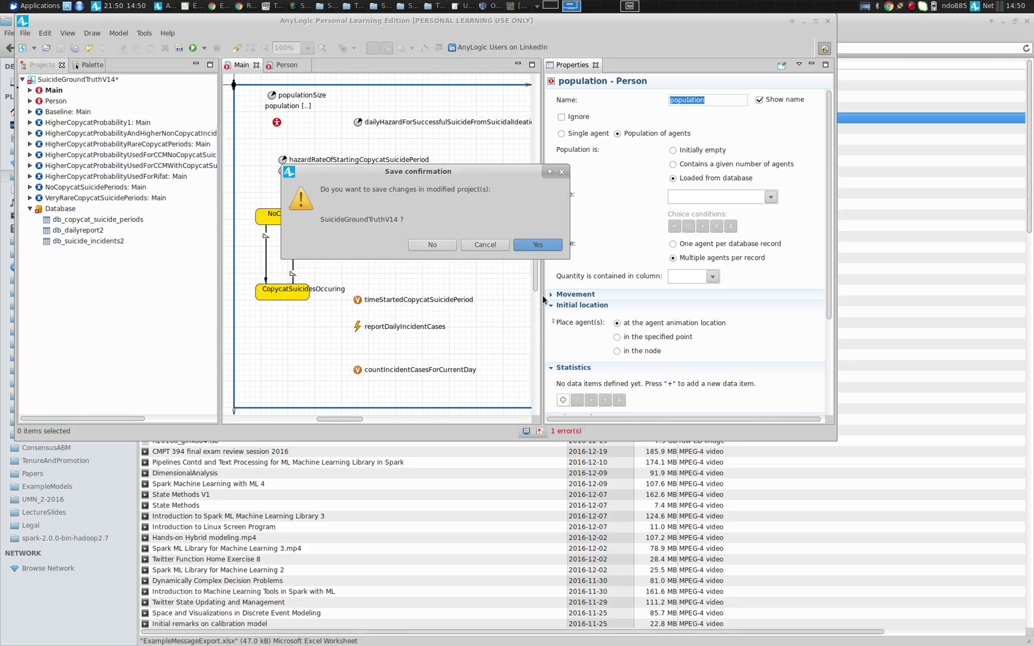
{"action": "left_click", "coordinate": [450, 248]}
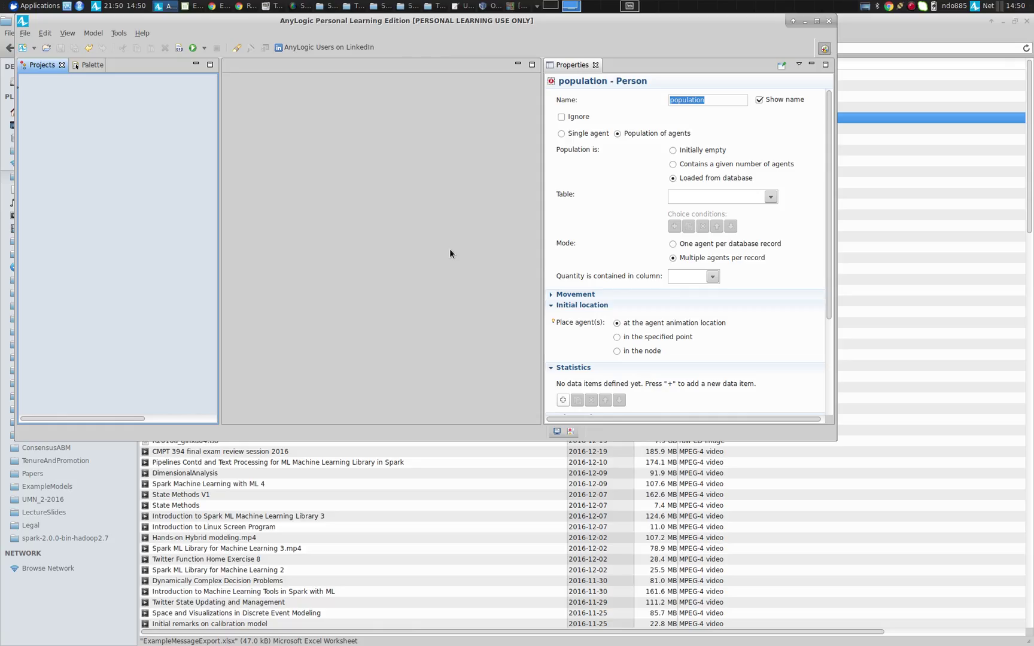
- Switch to Google Drive in Chrome and open the "Models built in class" folder under Participant Resources
{"action": "key", "text": "alt+Tab"}
{"action": "key", "text": "alt+Tab"}
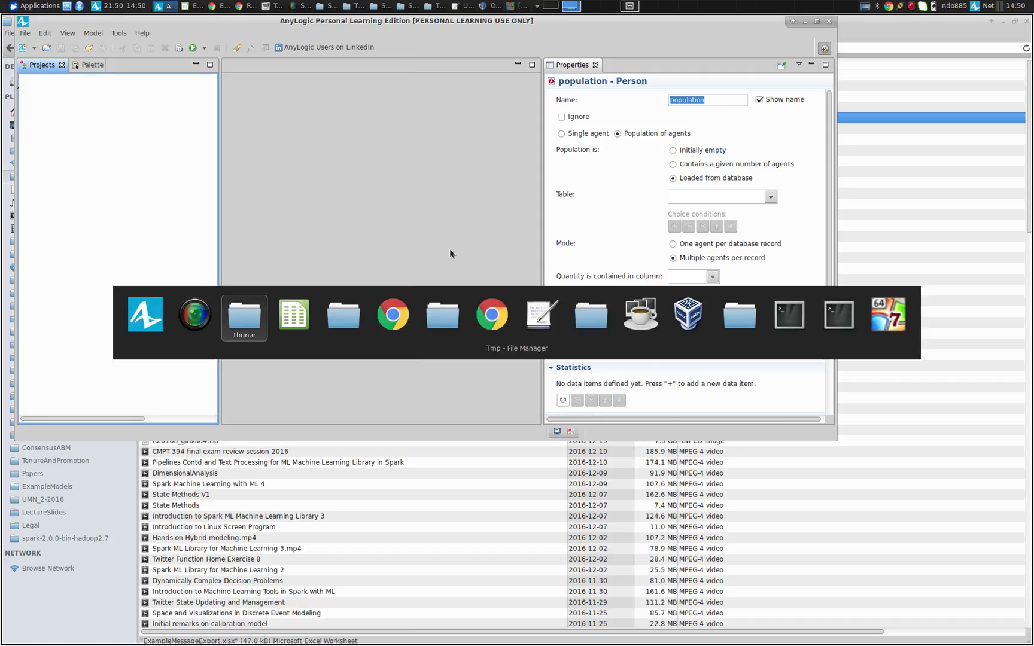
{"action": "key", "text": "alt+Tab"}
{"action": "key", "text": "alt+Tab"}
{"action": "key", "text": "alt+Tab"}
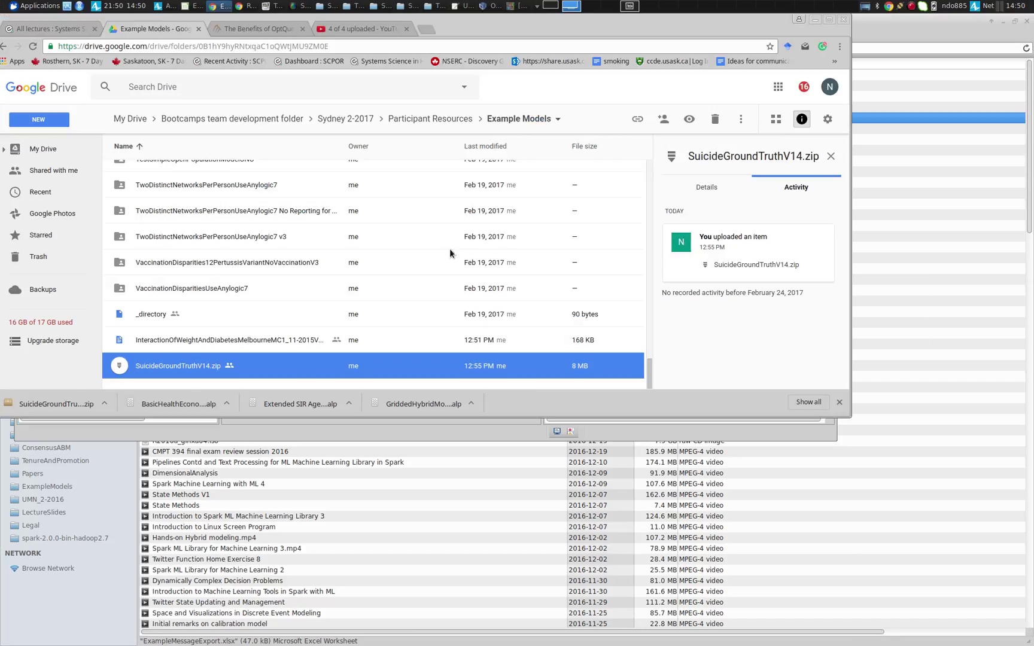
{"action": "left_click", "coordinate": [442, 119]}
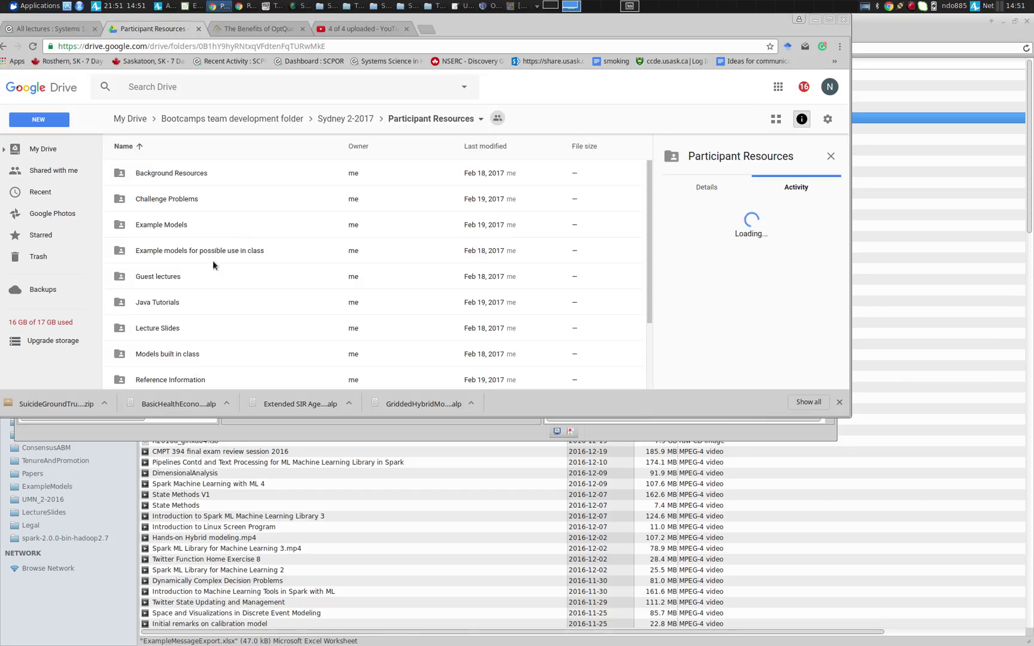
{"action": "left_click", "coordinate": [162, 367]}
{"action": "key", "text": "Down"}
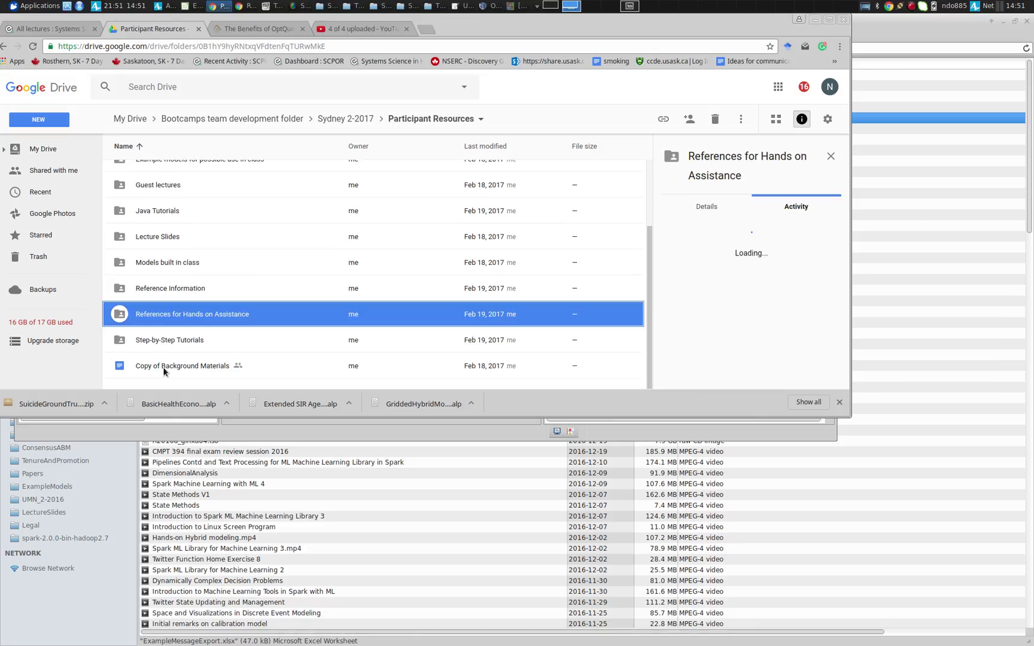
{"action": "key", "text": "Up"}
{"action": "key", "text": "Up"}
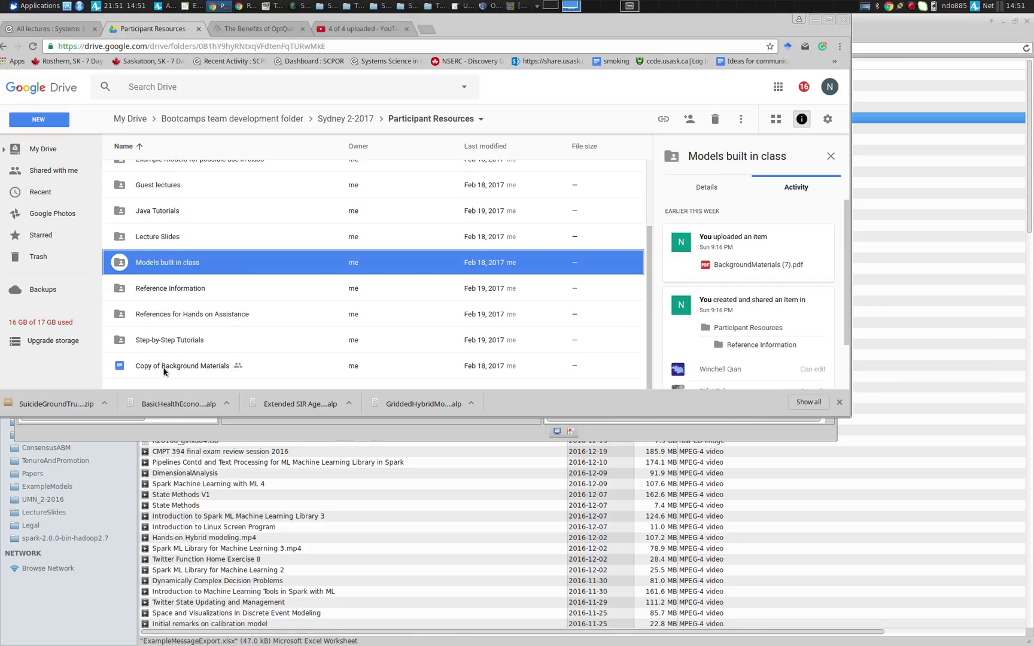
{"action": "key", "text": "Return"}
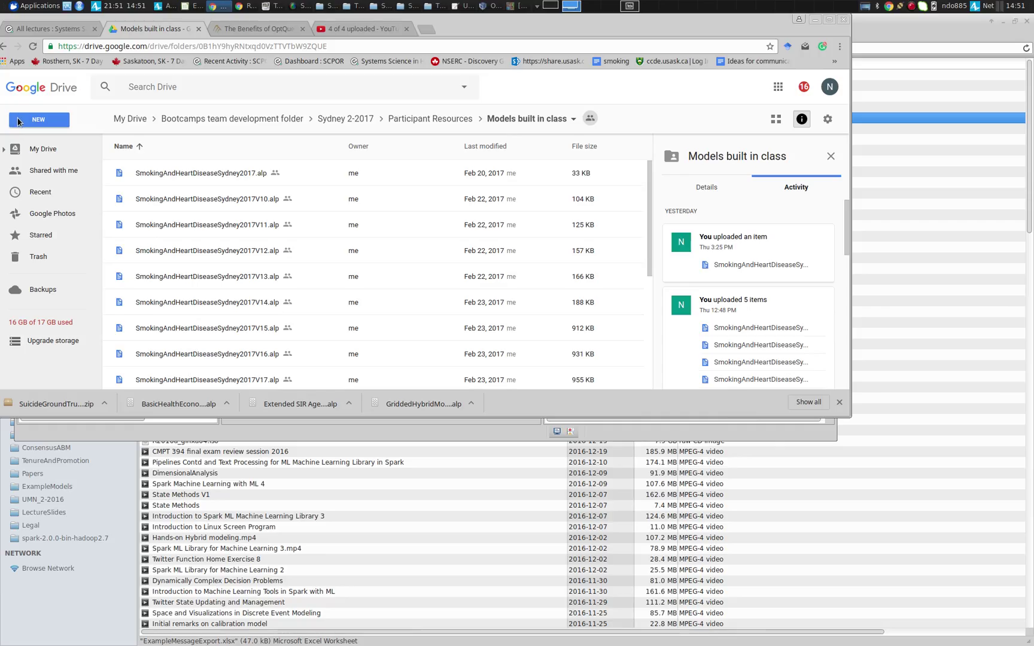
- Upload SmokingAndHeartDiseaseSydney2017V18.alp from the local Models/SmokingAndHeartDiseaseSydney2017V18 folder to the current Drive folder
{"action": "left_click", "coordinate": [18, 122]}
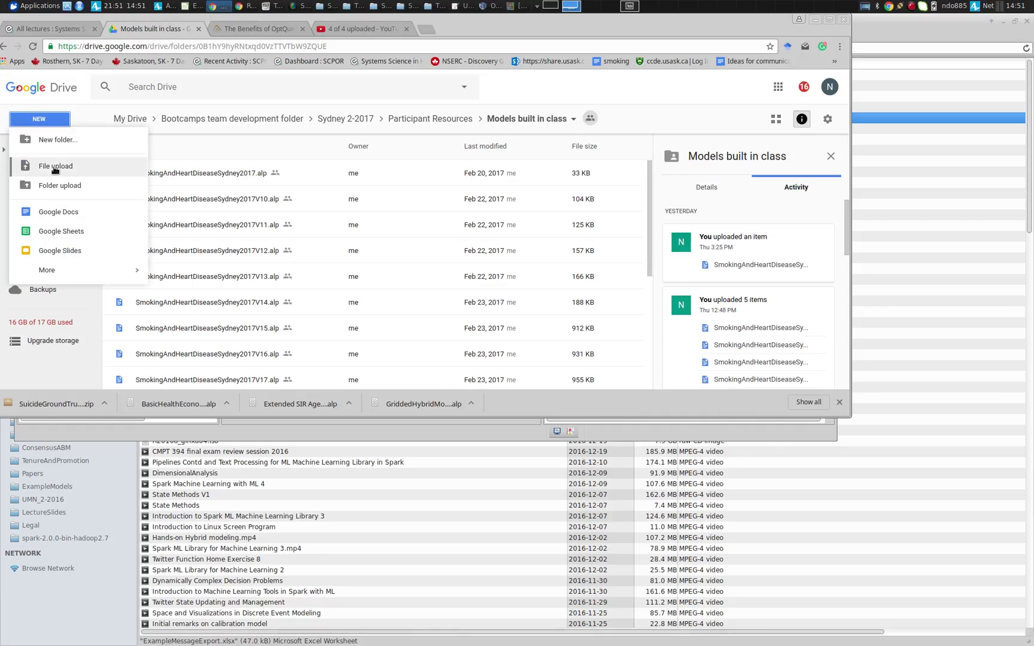
{"action": "left_click", "coordinate": [55, 168]}
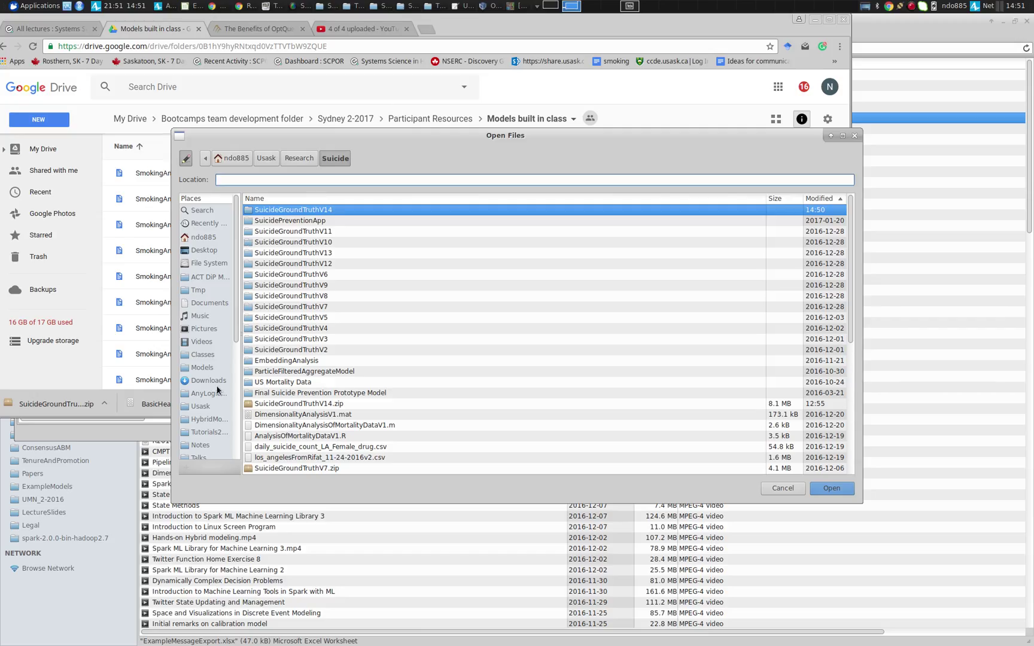
{"action": "left_click", "coordinate": [204, 366]}
{"action": "double_click", "coordinate": [284, 210]}
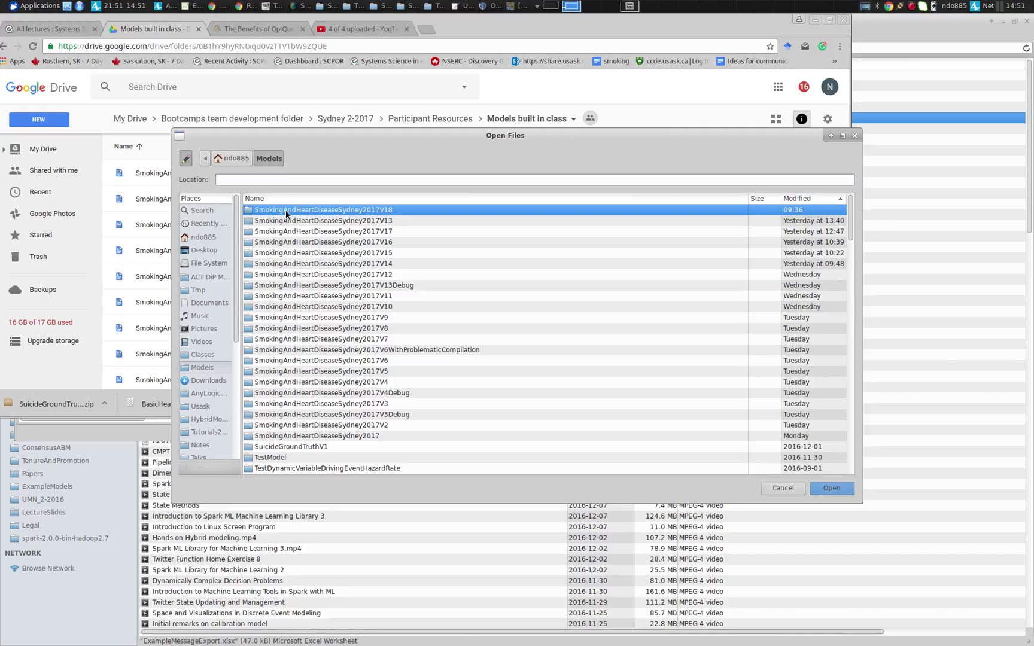
{"action": "left_click", "coordinate": [287, 221]}
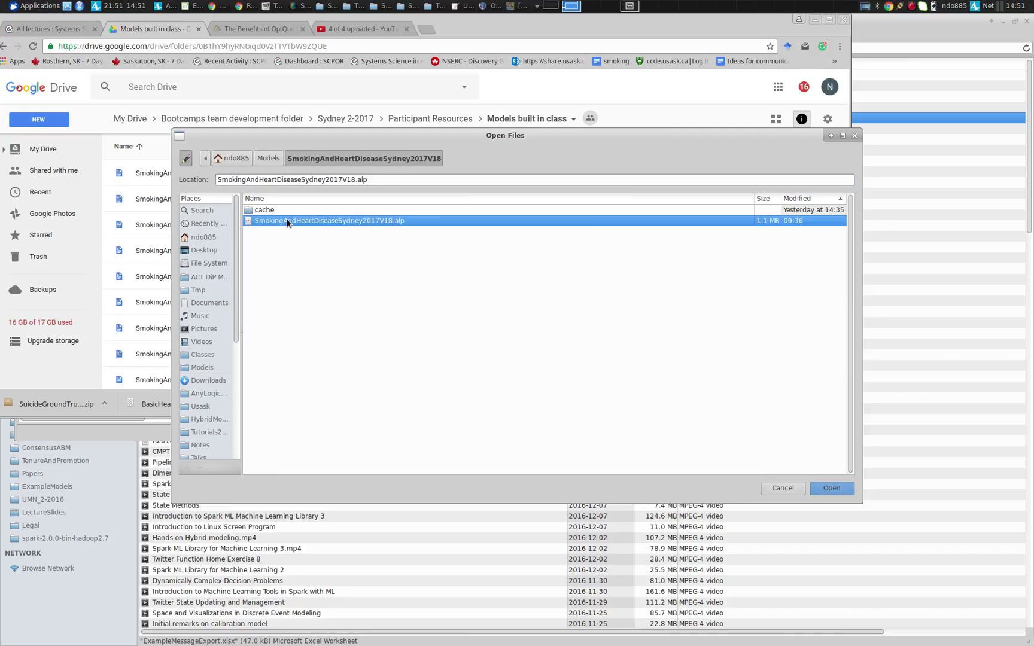
{"action": "double_click", "coordinate": [287, 221]}
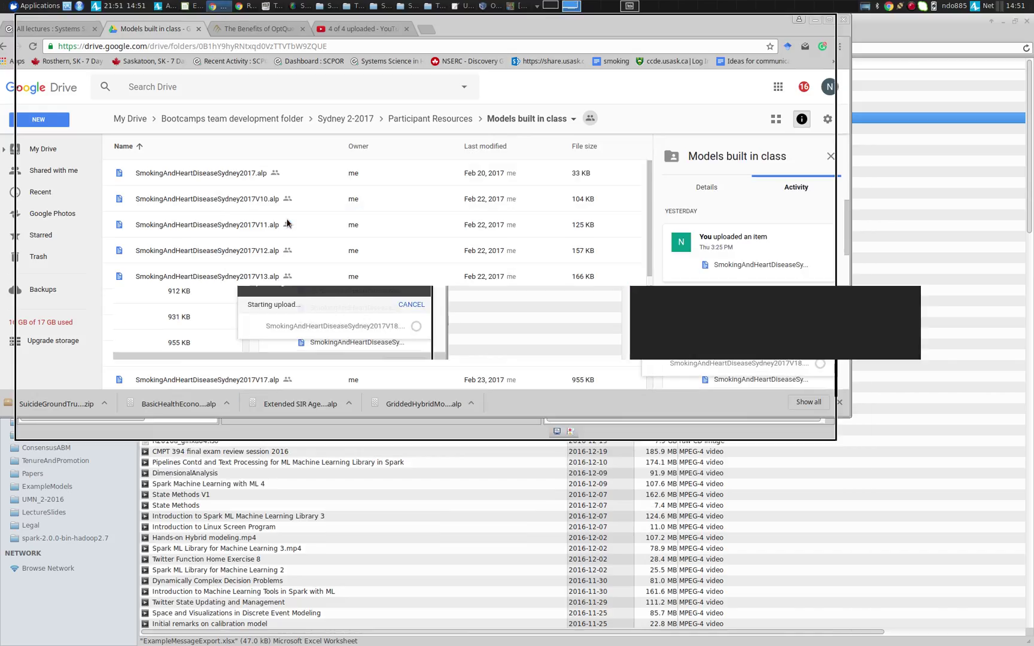
{"action": "key", "text": "alt+Tab"}
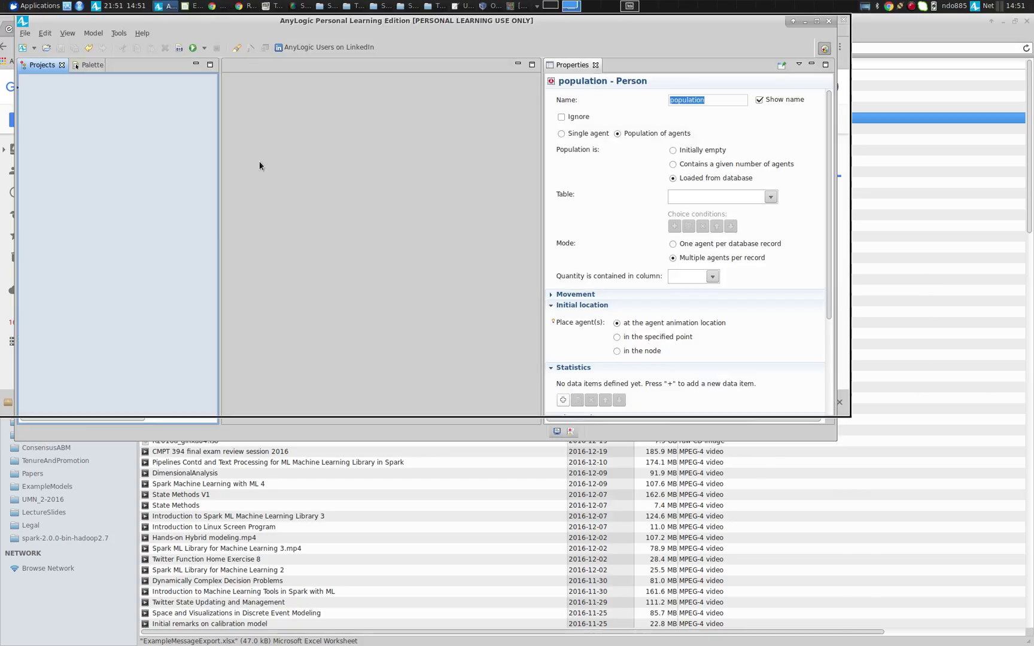
{"action": "key", "text": "alt+Tab"}
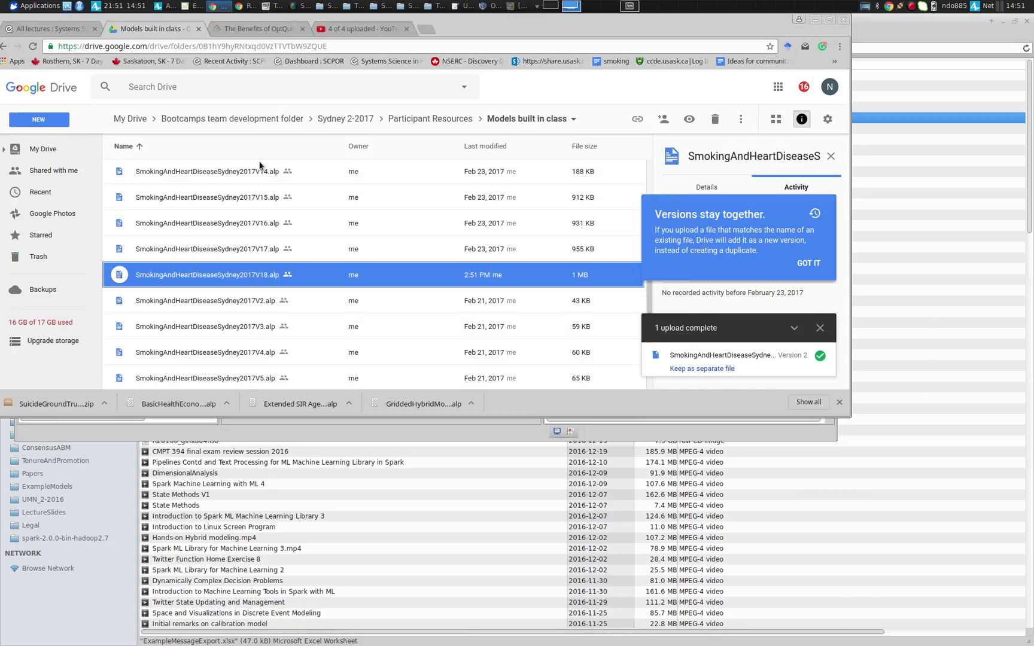
- Switch to AnyLogic and open the recently used model SmokingAndHeartDiseaseSydney2017V18.alp
{"action": "key", "text": "alt+Tab"}
{"action": "key", "text": "alt+f"}
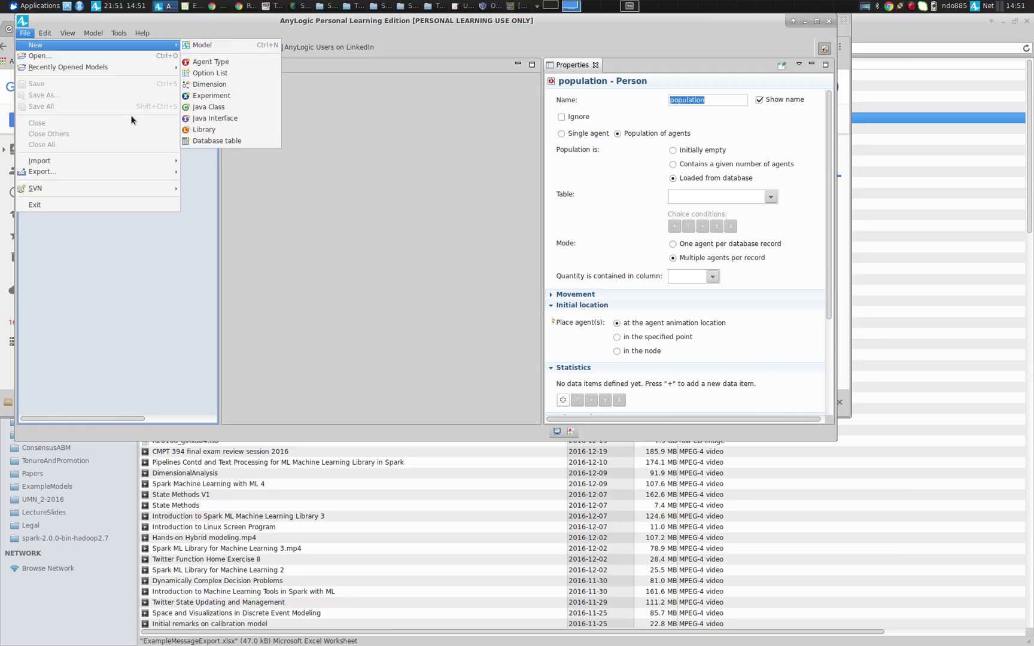
{"action": "key", "text": "Down"}
{"action": "key", "text": "Down"}
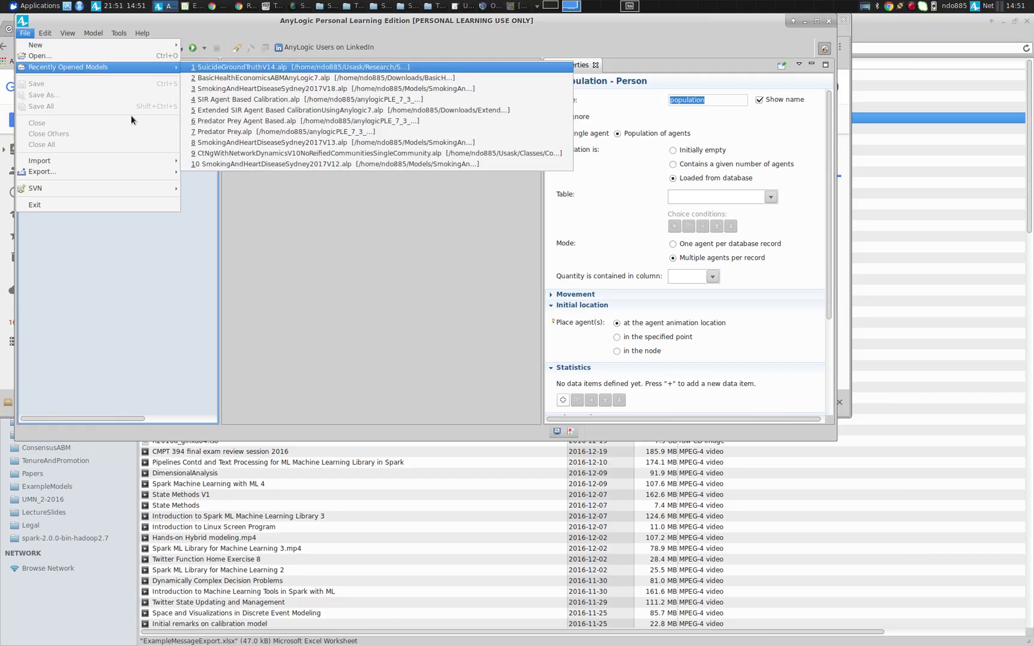
{"action": "key", "text": "Down"}
{"action": "key", "text": "Down"}
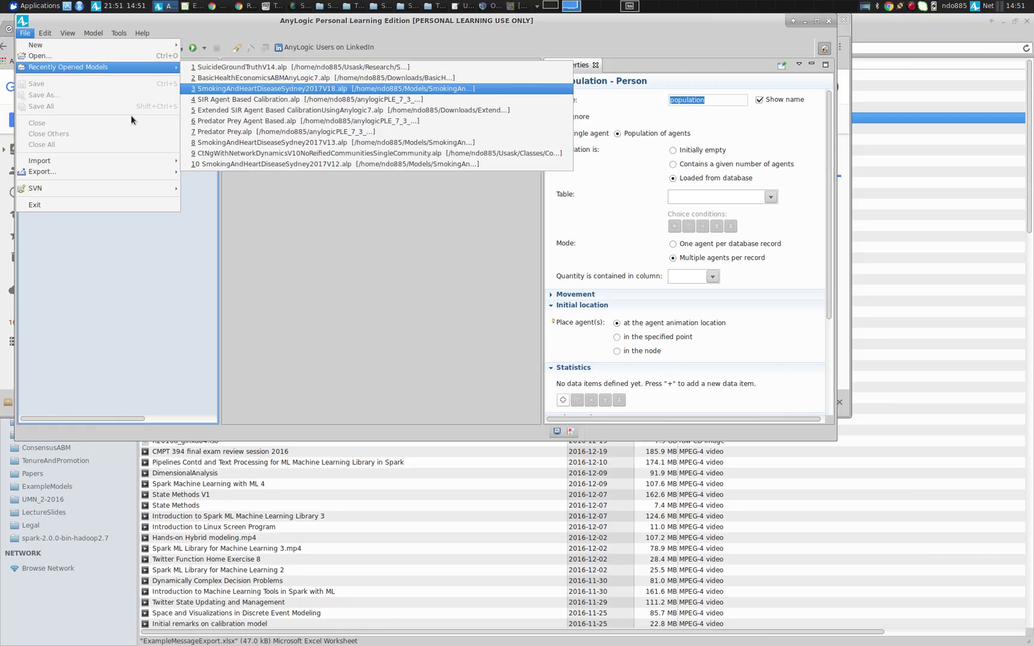
{"action": "key", "text": "Return"}
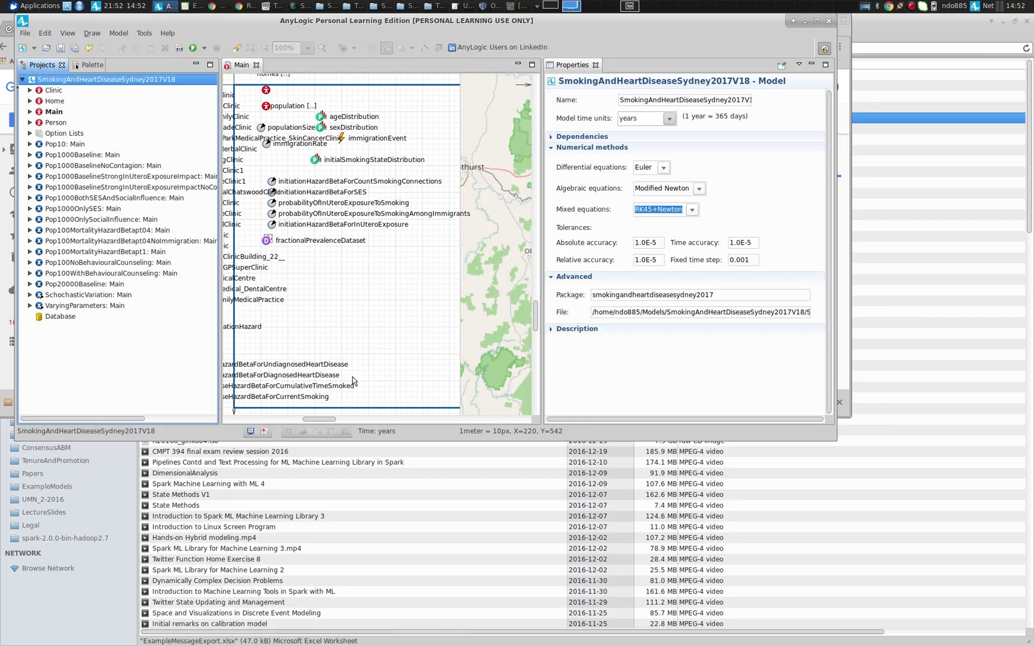
- Add an Excel File connectivity element to the Main diagram, just below fractionalPrevalenceDataset
{"action": "scroll", "coordinate": [310, 423], "scroll_direction": "left", "scroll_amount": 2}
{"action": "scroll", "coordinate": [310, 422], "scroll_direction": "left", "scroll_amount": 2}
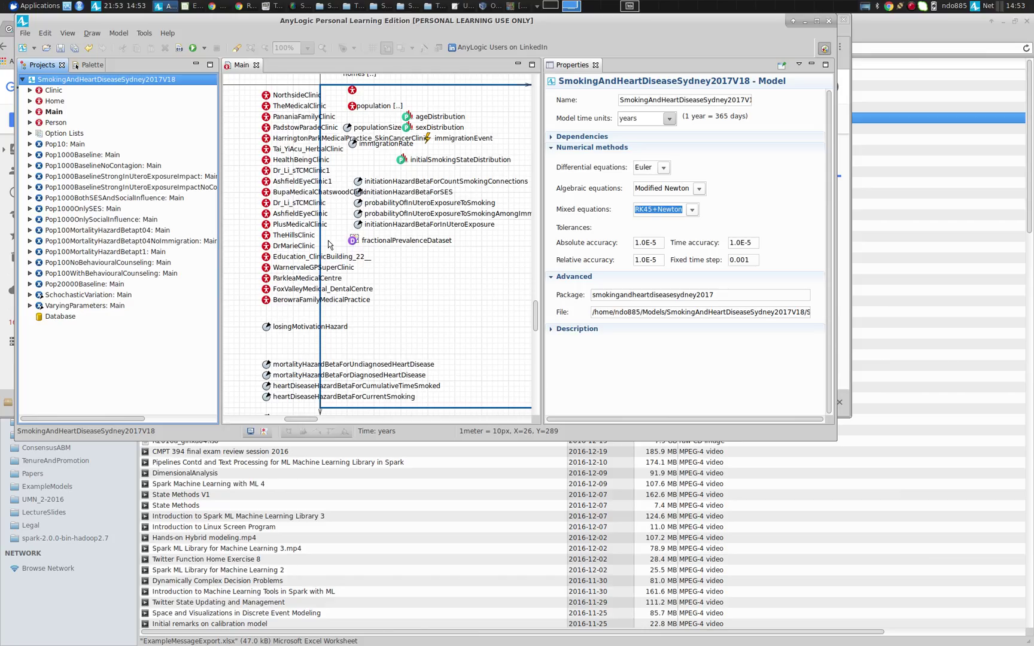
{"action": "left_click", "coordinate": [84, 65]}
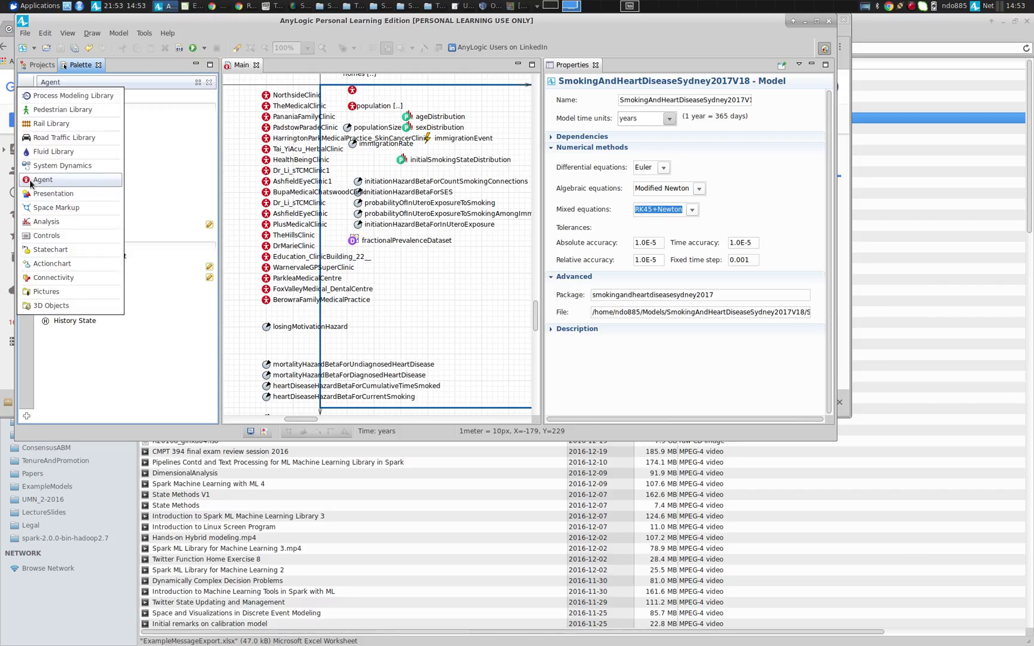
{"action": "left_click", "coordinate": [30, 181]}
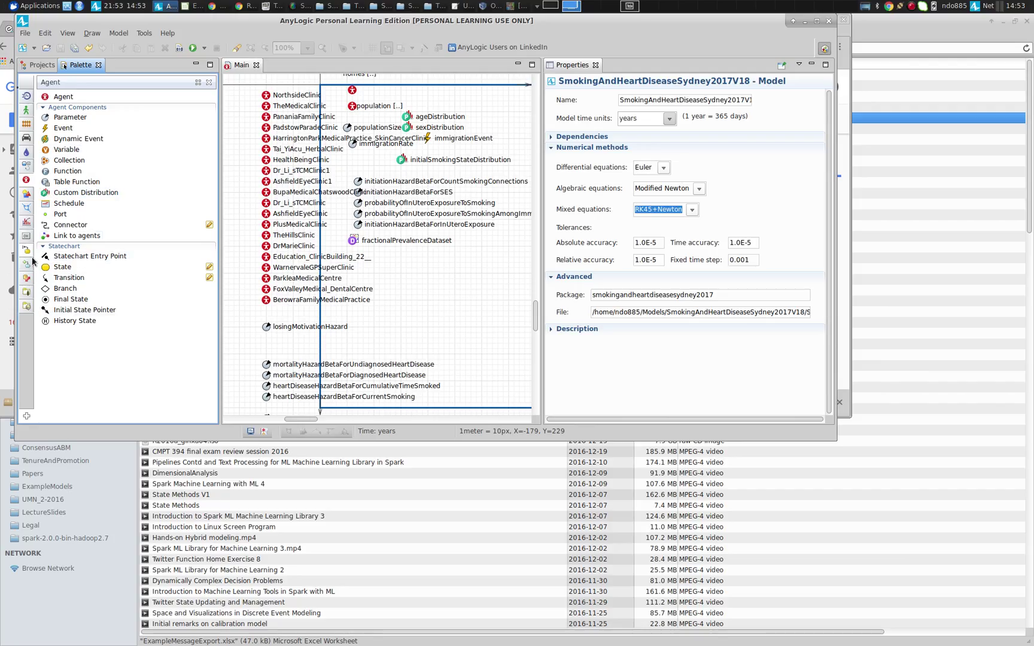
{"action": "left_click", "coordinate": [28, 277]}
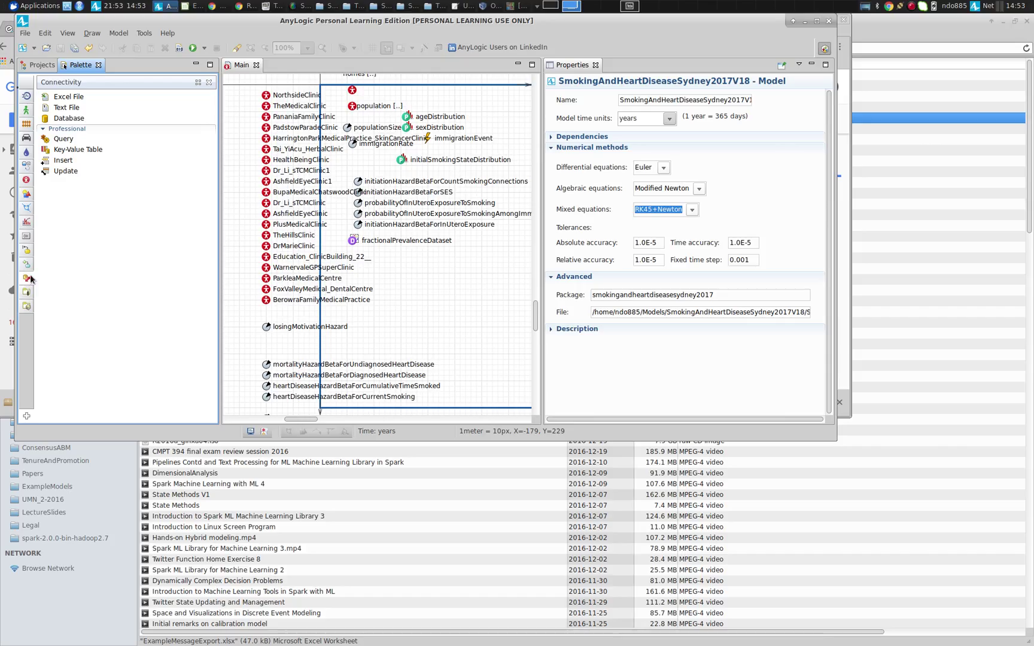
{"action": "mouse_move", "coordinate": [31, 279]}
{"action": "left_click_drag", "start_coordinate": [66, 96], "coordinate": [390, 265]}
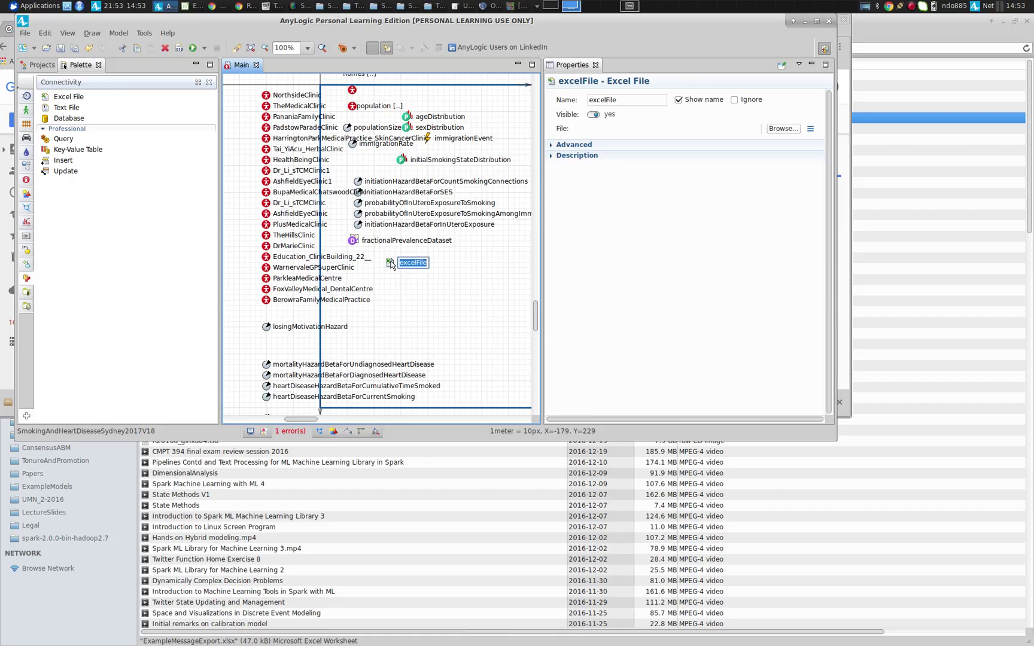
- Name the new Excel File element outputExcelFile
{"action": "key", "text": "Home"}
{"action": "type", "text": "output"}
{"action": "key", "text": "shift+Right"}
{"action": "type", "text": "E"}
{"action": "key", "text": "Return"}
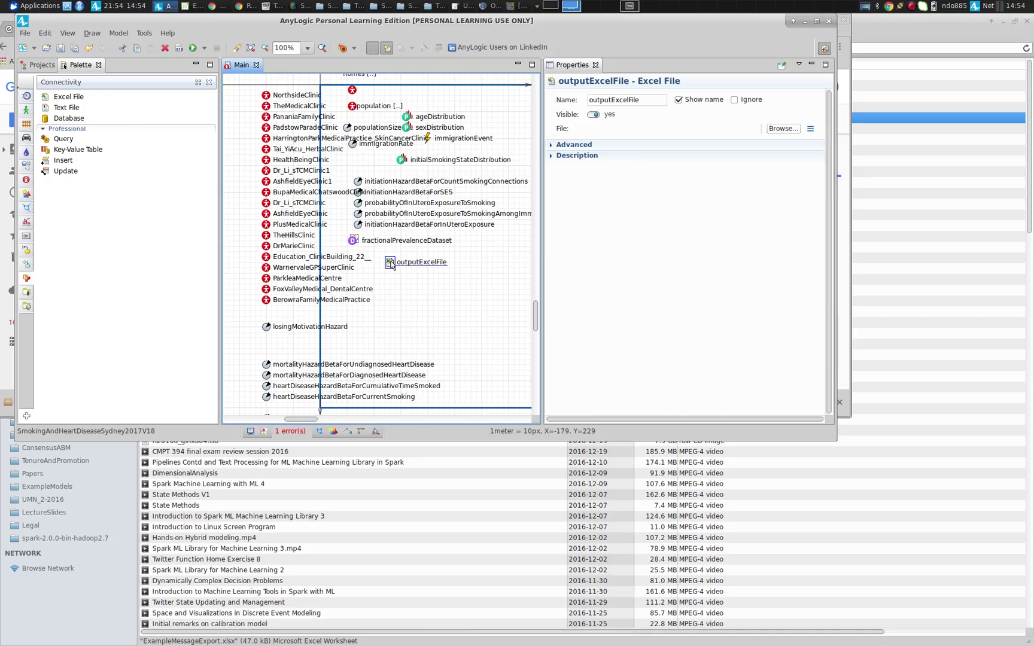
- Rename the Excel File element in Main as excelFileForOutput
{"action": "left_click", "coordinate": [610, 100]}
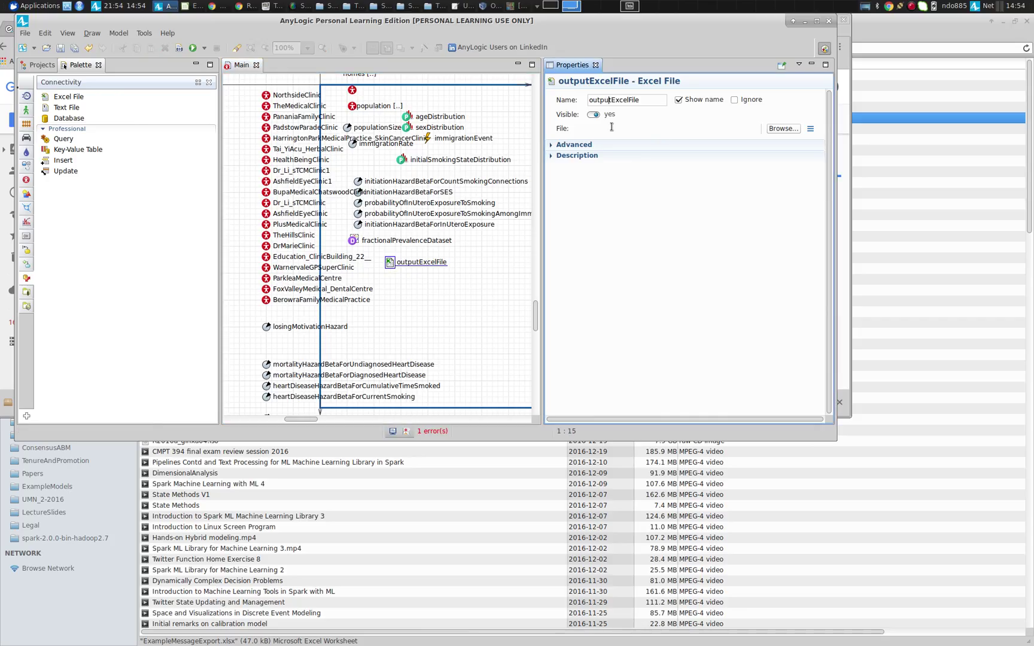
{"action": "key", "text": "shift+Home"}
{"action": "key", "text": "BackSpace"}
{"action": "key", "text": "Delete"}
{"action": "type", "text": "eoutput"}
{"action": "key", "text": "BackSpace"}
{"action": "type", "text": "ForO"}
{"action": "key", "text": "Return"}
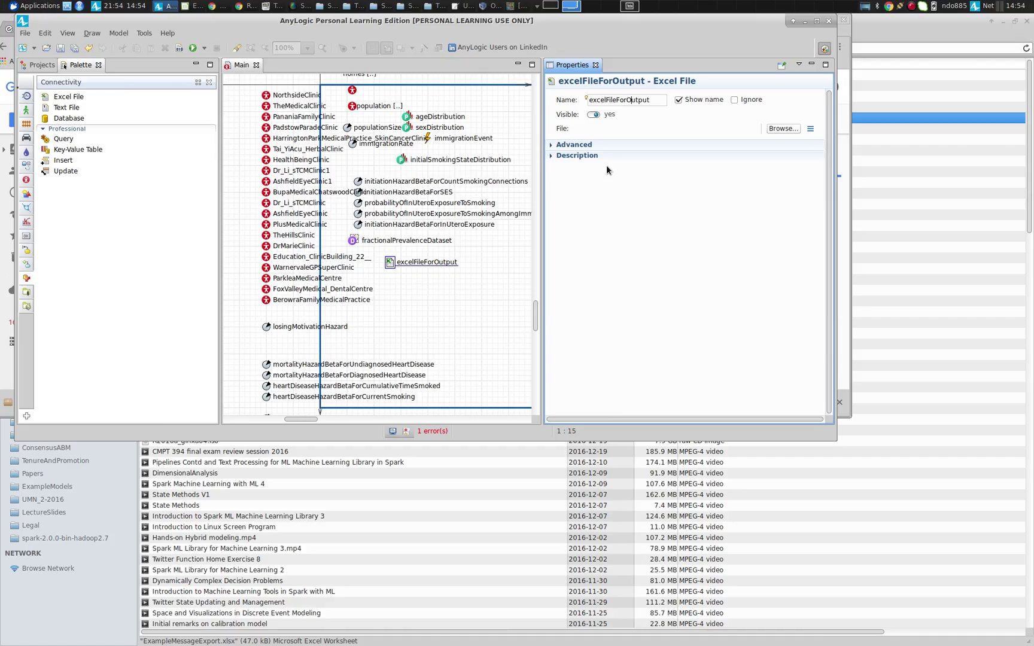
{"action": "key", "text": "alt+Tab"}
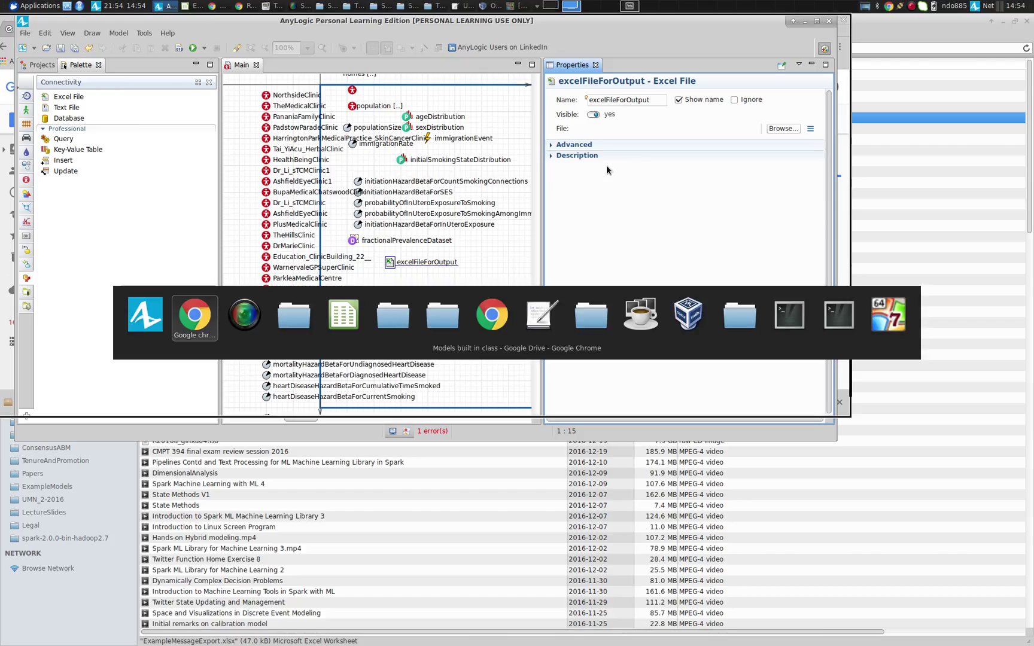
{"action": "key", "text": "alt+shift+Tab"}
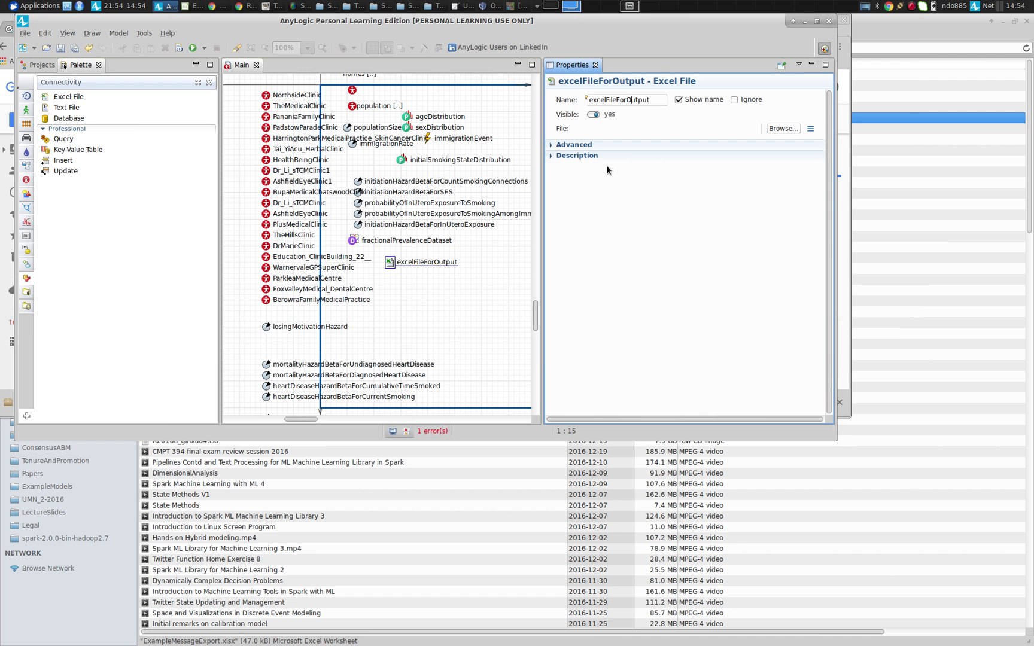
{"action": "key", "text": "alt+Tab"}
{"action": "key", "text": "alt+Tab"}
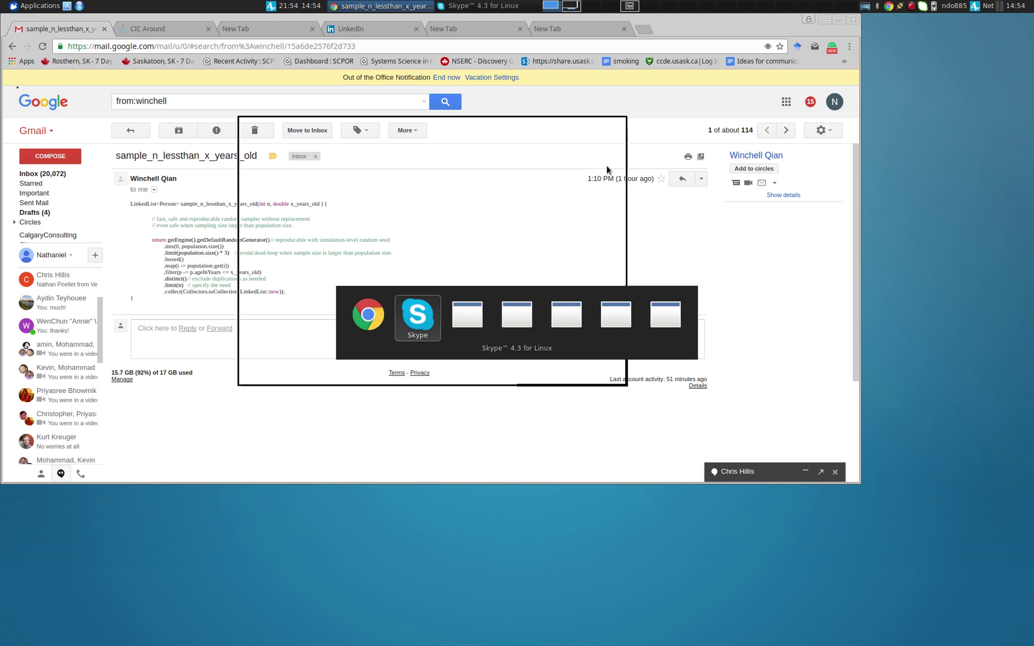
{"action": "key", "text": "alt+shift+Tab"}
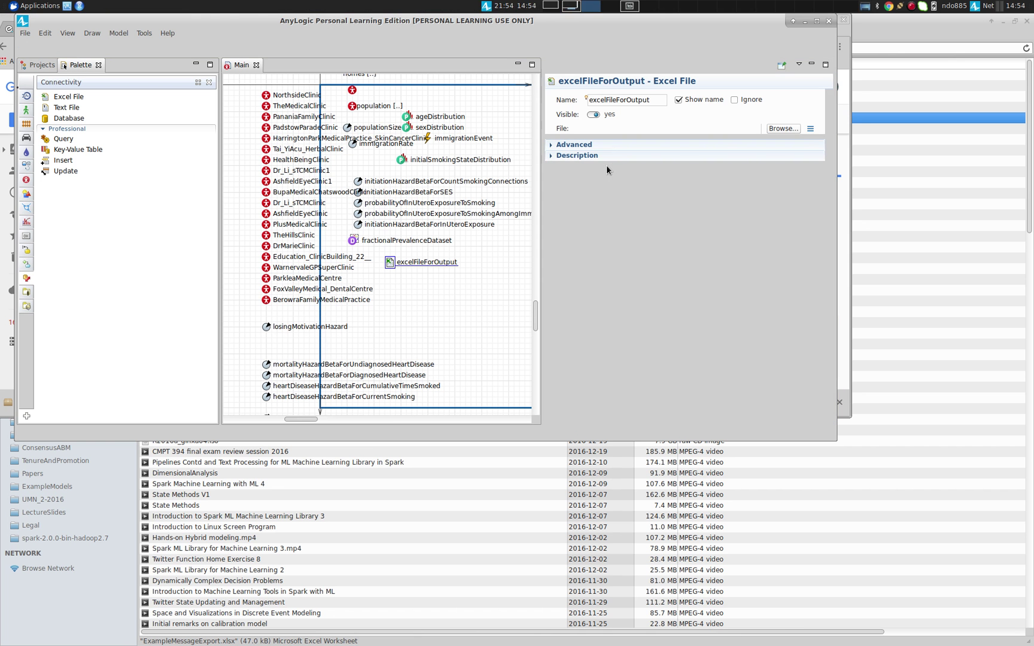
{"action": "key", "text": "alt+Tab"}
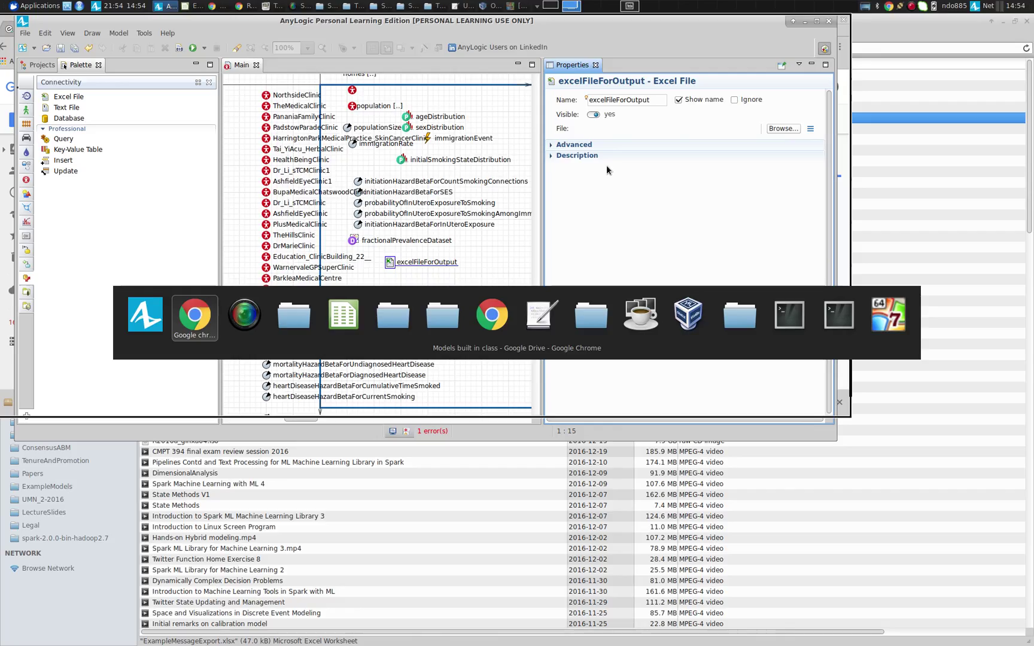
- Switch to the running Windows7 virtual machine in VirtualBox
{"action": "key", "text": "alt+shift+Tab"}
{"action": "key", "text": "alt+shift+Tab"}
{"action": "key", "text": "alt+shift+Tab"}
{"action": "key", "text": "alt+shift+Tab"}
{"action": "key", "text": "alt+shift+Tab"}
{"action": "key", "text": "alt+shift+Tab"}
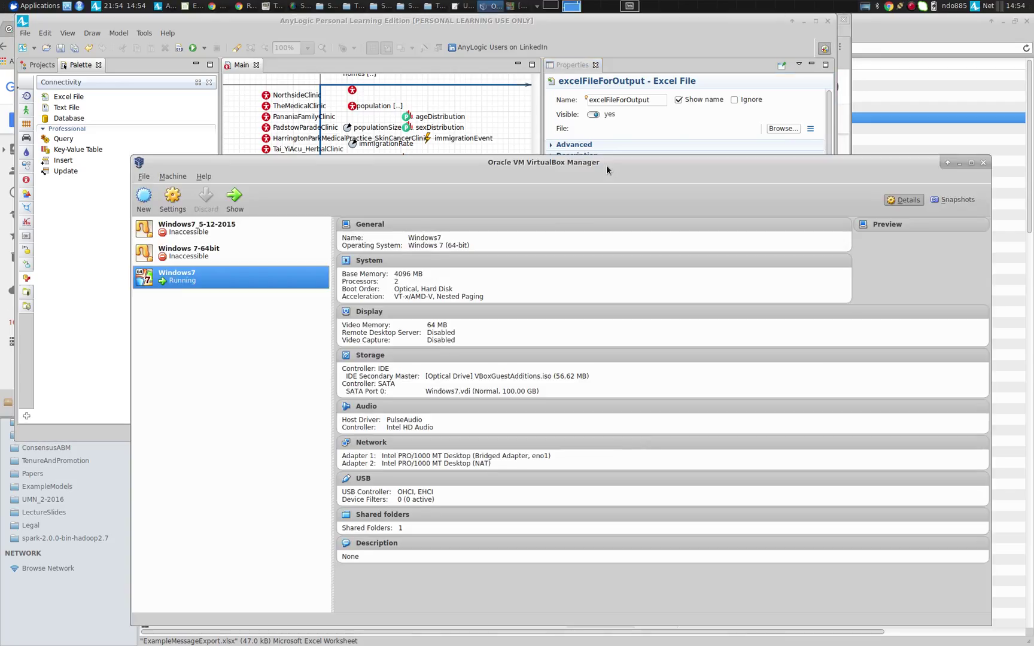
{"action": "key", "text": "alt+Tab"}
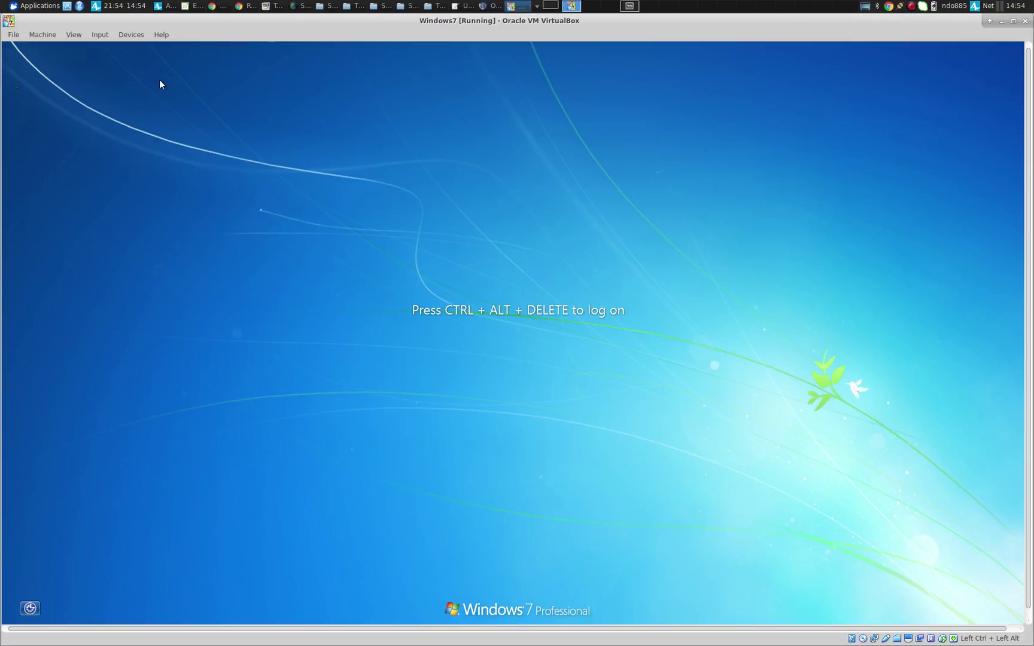
- Send Ctrl-Alt-Del to the Windows7 virtual machine and log on with the account password
{"action": "left_click", "coordinate": [131, 35]}
{"action": "mouse_move", "coordinate": [100, 35]}
{"action": "mouse_move", "coordinate": [191, 46]}
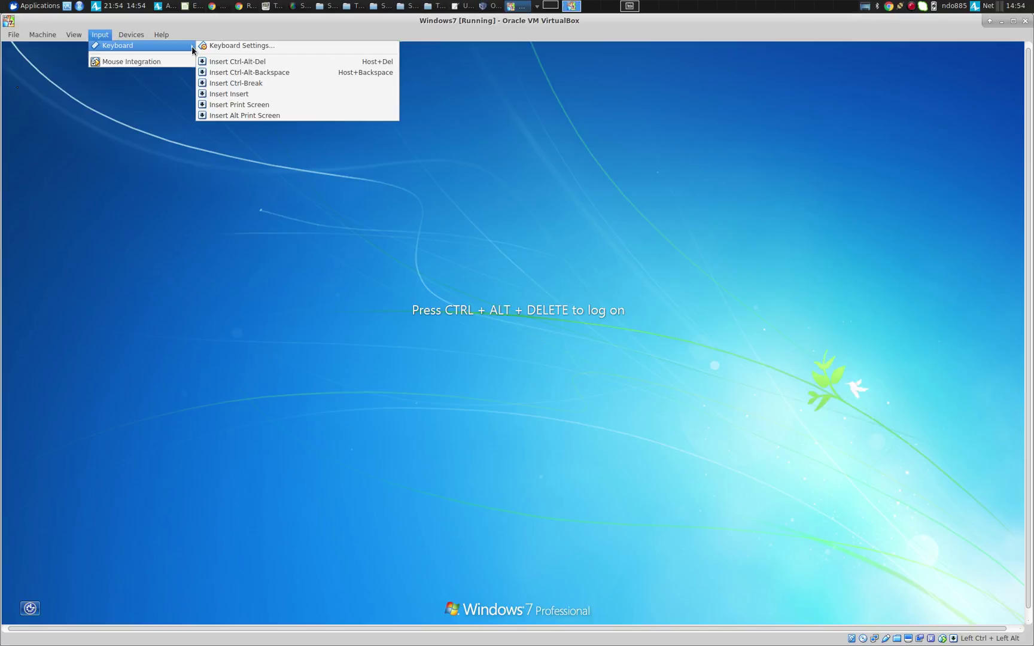
{"action": "left_click", "coordinate": [239, 60]}
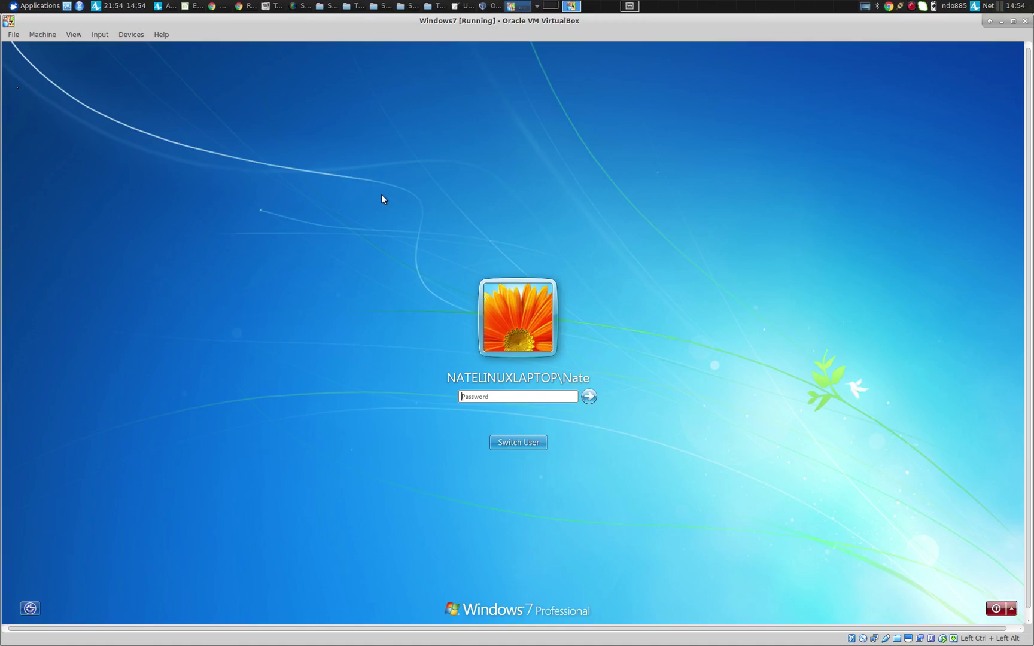
{"action": "type", "text": "**********"}
{"action": "key", "text": "Return"}
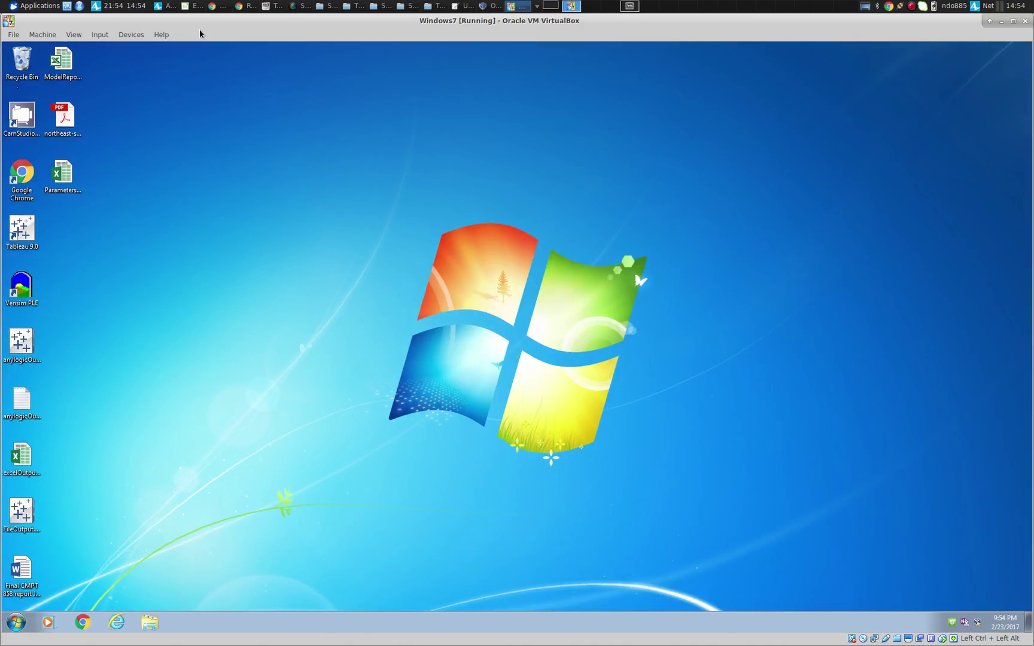
- Rename the Excel output file on the Windows desktop as excelOutput.xlsx
{"action": "left_click", "coordinate": [28, 464]}
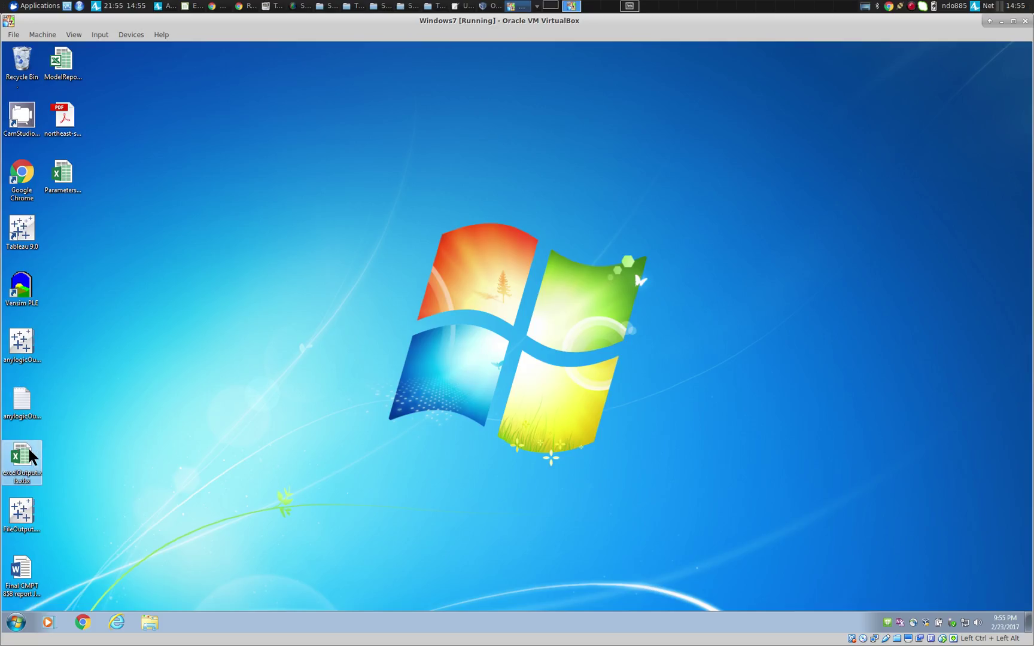
{"action": "right_click", "coordinate": [29, 450]}
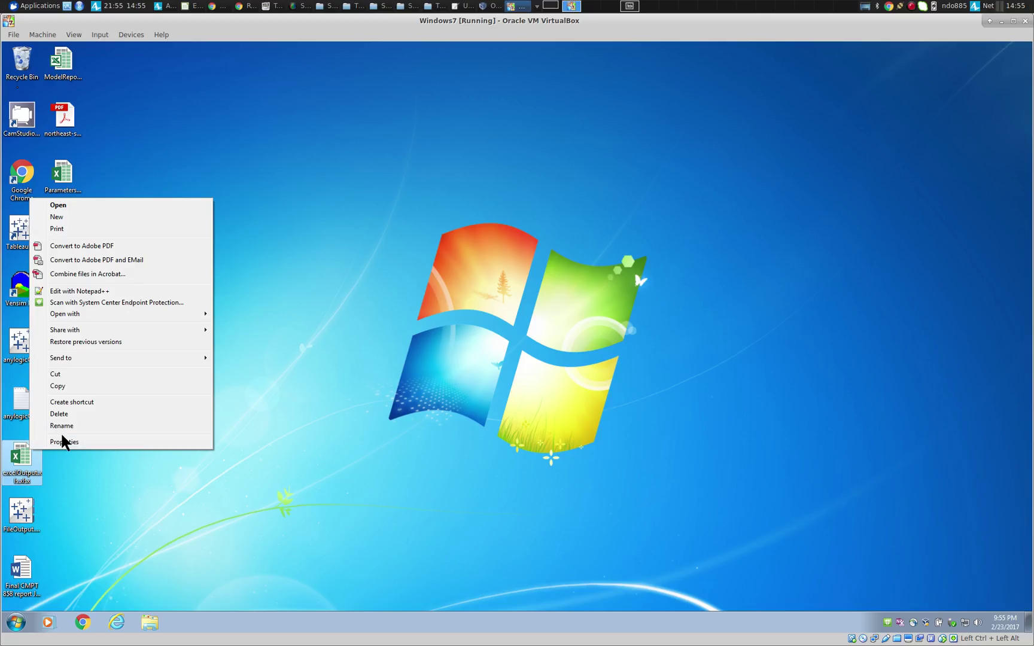
{"action": "left_click", "coordinate": [83, 426]}
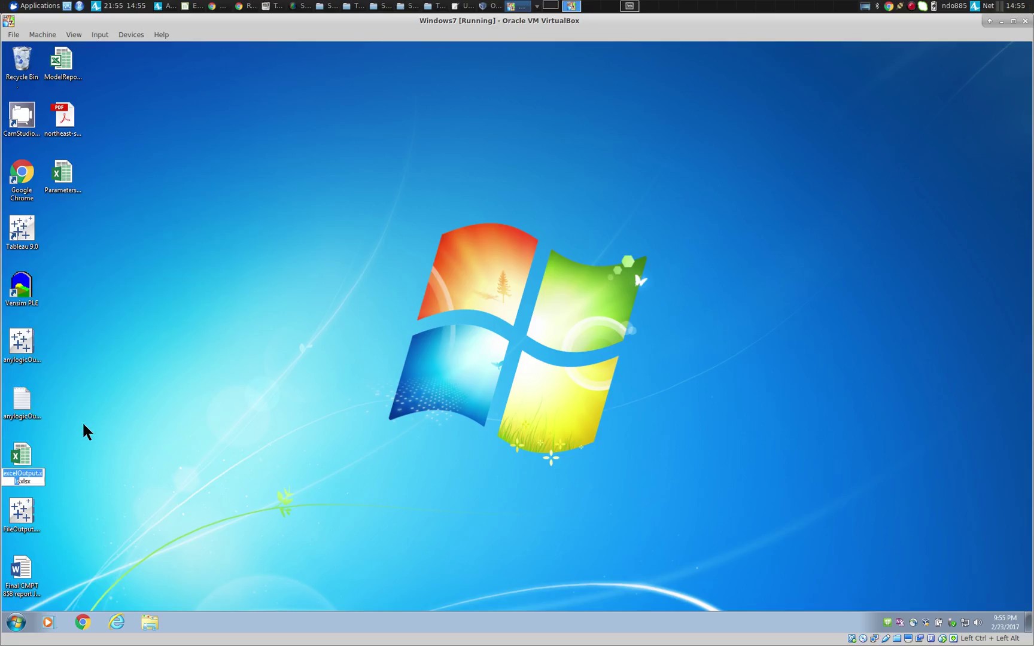
{"action": "key", "text": "Right"}
{"action": "key", "text": "shift+Home"}
{"action": "key", "text": "shift+Right"}
{"action": "key", "text": "Right"}
{"action": "key", "text": "Delete"}
{"action": "key", "text": "Delete"}
{"action": "key", "text": "Delete"}
{"action": "key", "text": "Delete"}
{"action": "type", "text": "."}
{"action": "key", "text": "Return"}
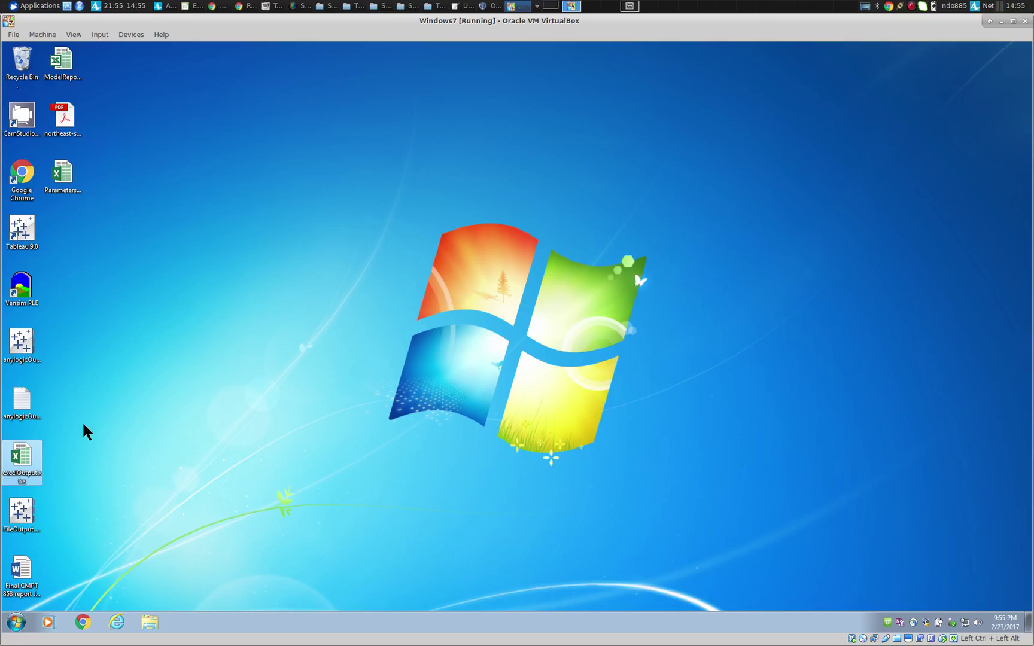
- Open excelOutput.xlsx from the Windows desktop in Excel
{"action": "right_click", "coordinate": [20, 454]}
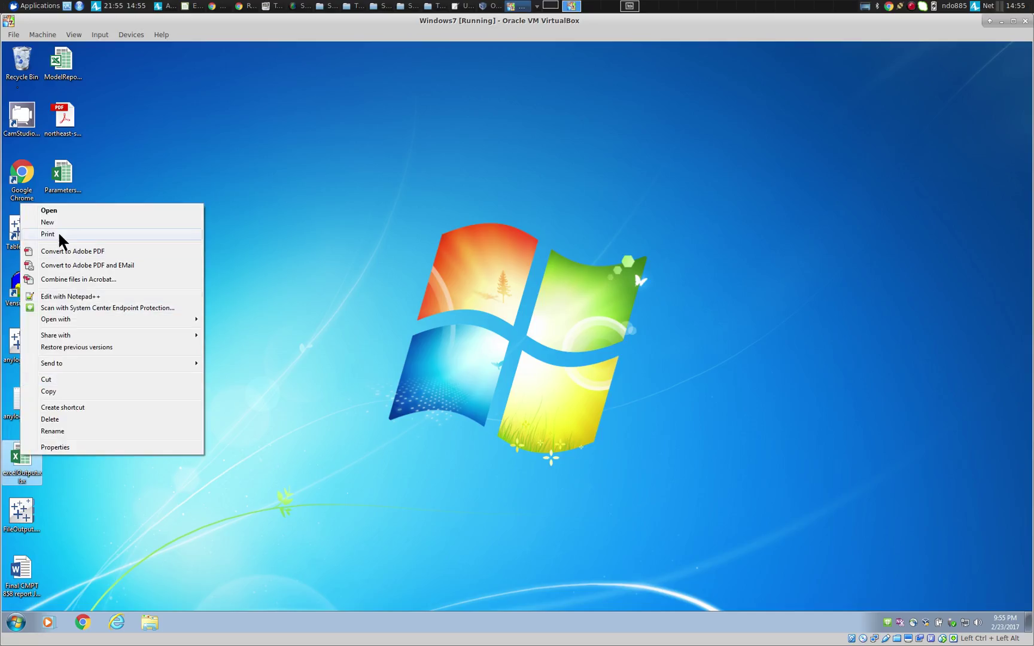
{"action": "left_click", "coordinate": [73, 211]}
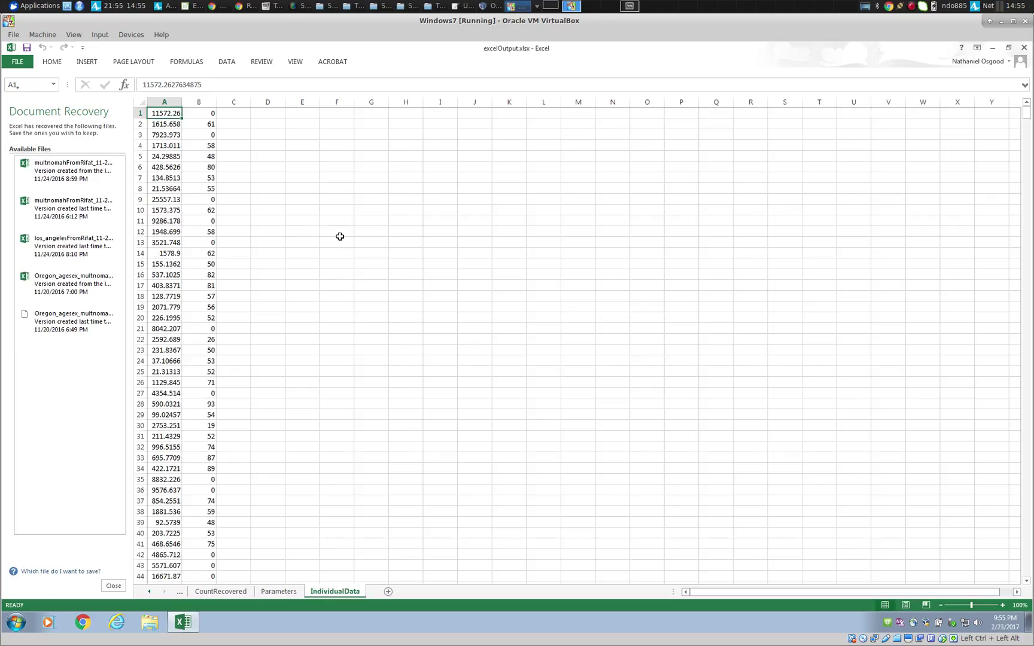
{"action": "key", "text": "ctrl+shift+End"}
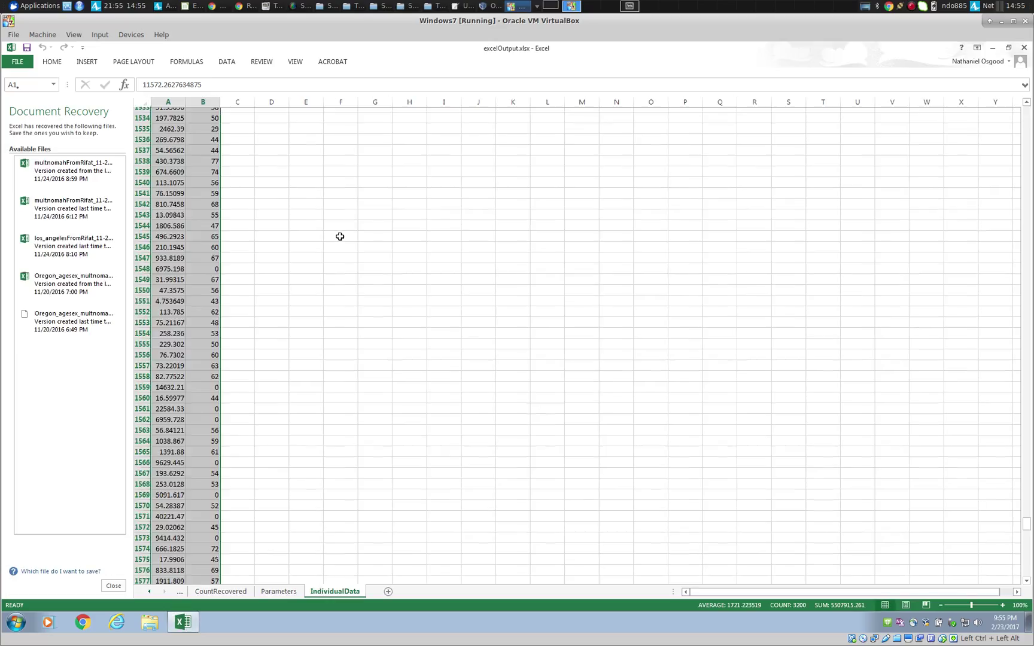
{"action": "right_click", "coordinate": [185, 266]}
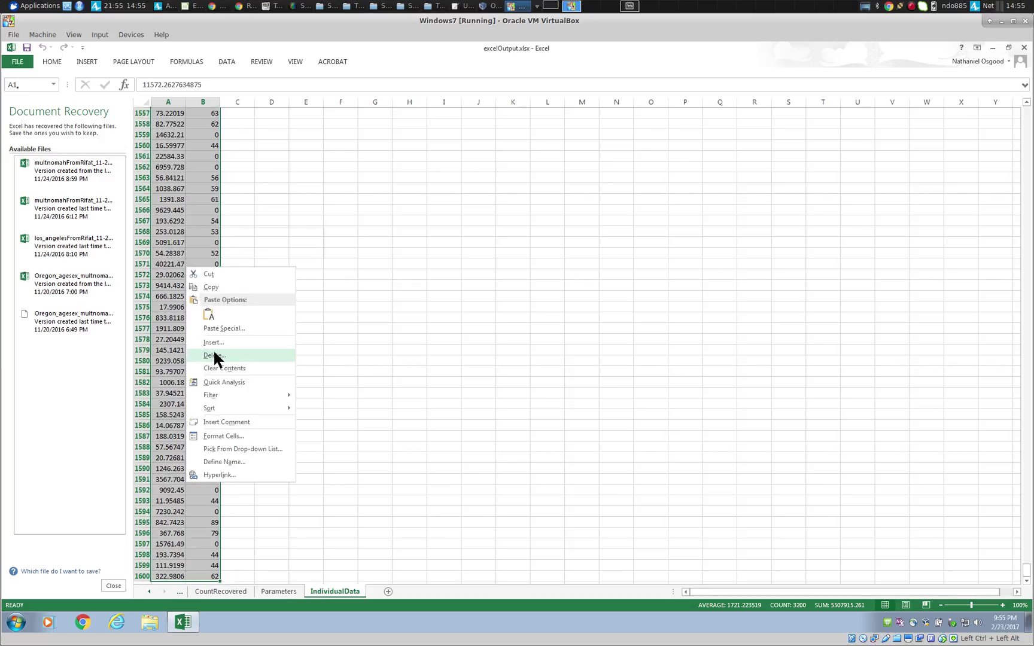
{"action": "left_click", "coordinate": [214, 357]}
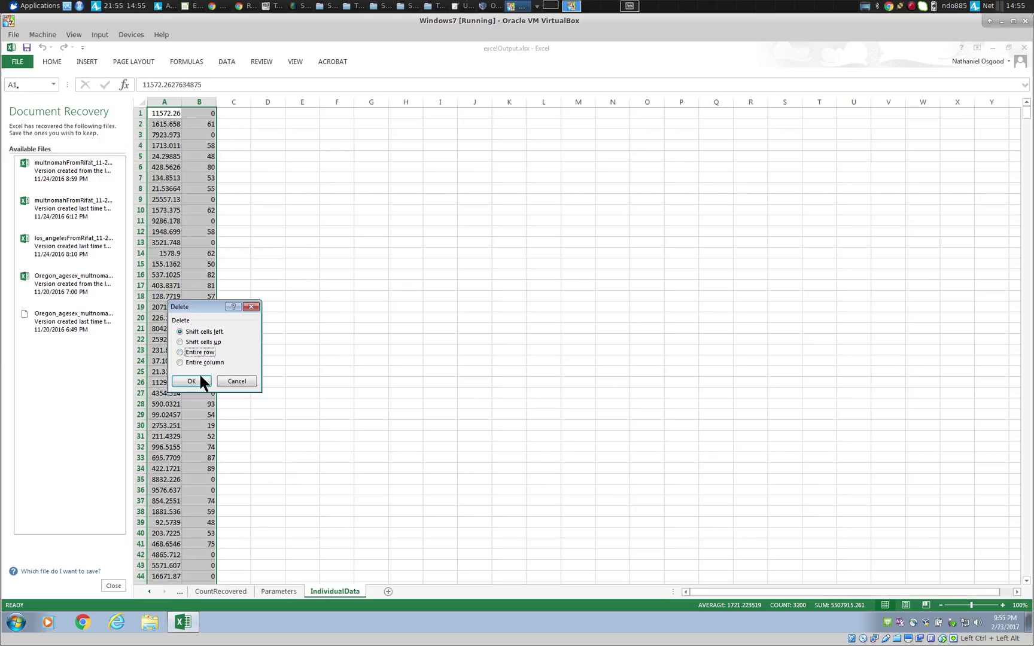
{"action": "left_click", "coordinate": [251, 383]}
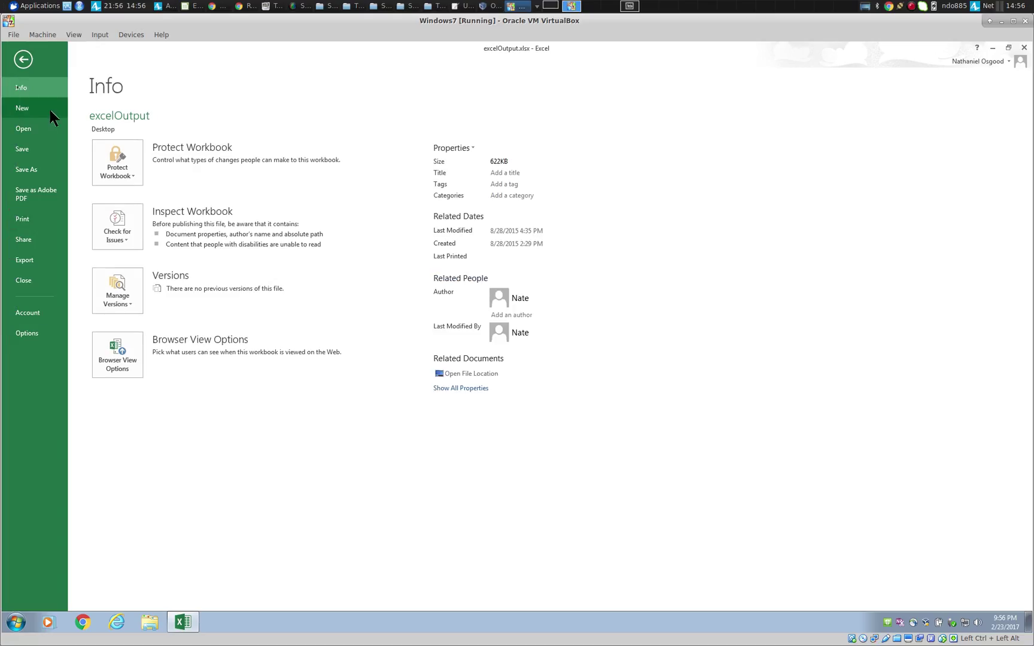
- Create a blank workbook and choose the computer's Desktop folder as its save location
{"action": "left_click", "coordinate": [47, 108]}
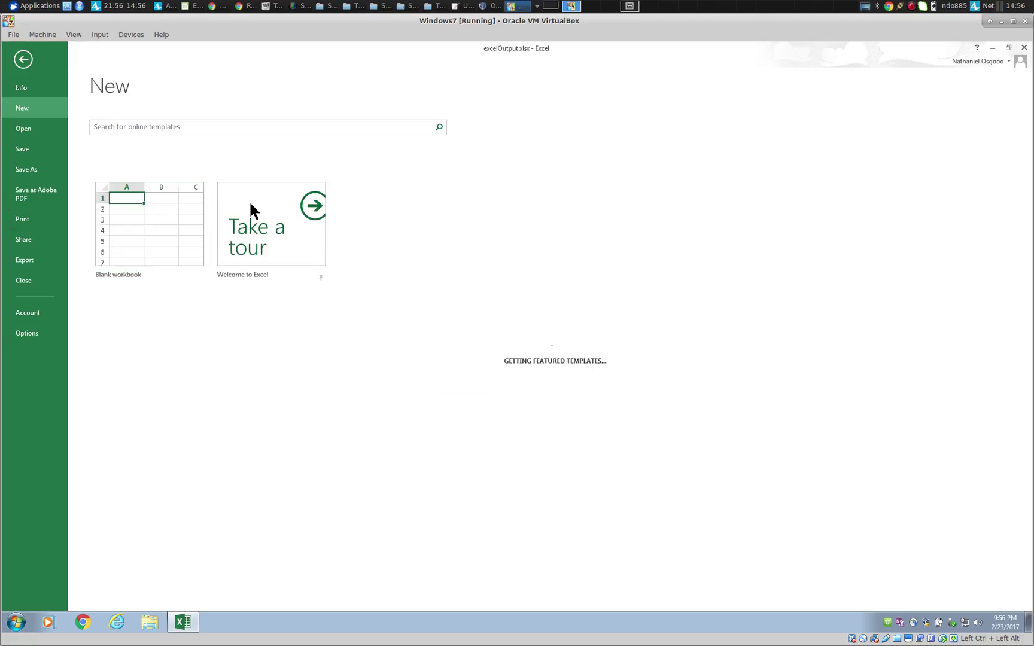
{"action": "left_click", "coordinate": [171, 213]}
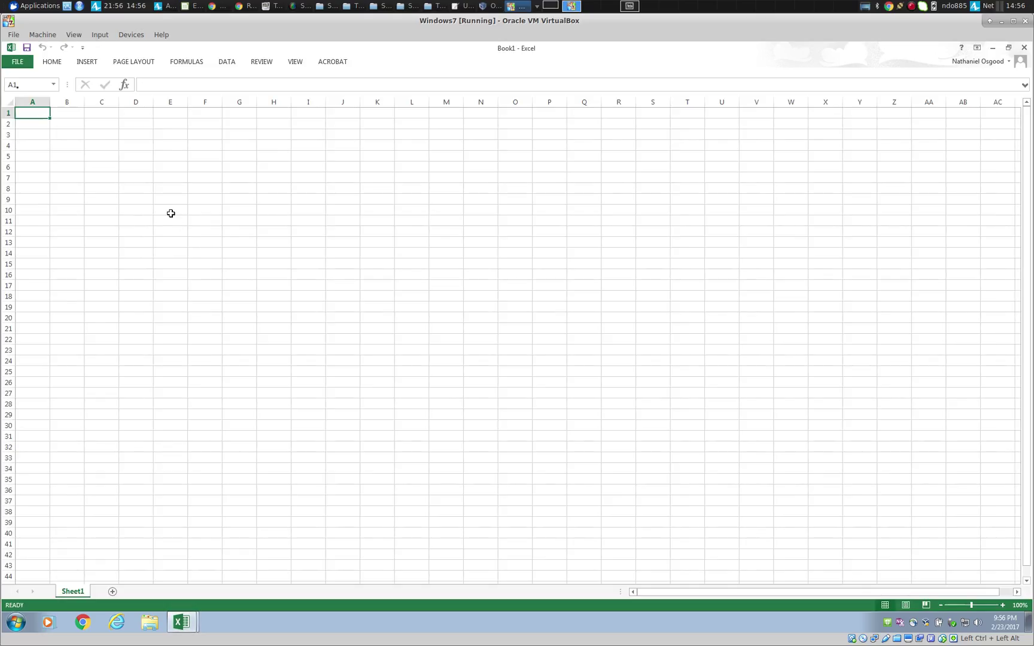
{"action": "key", "text": "alt+f"}
{"action": "key", "text": "a"}
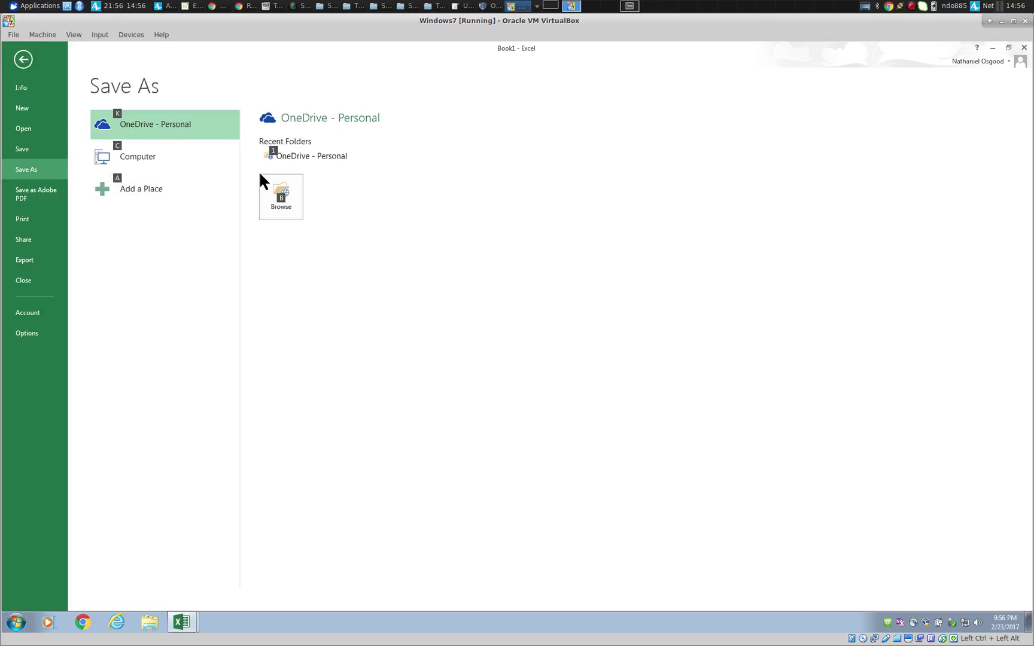
{"action": "left_click", "coordinate": [161, 163]}
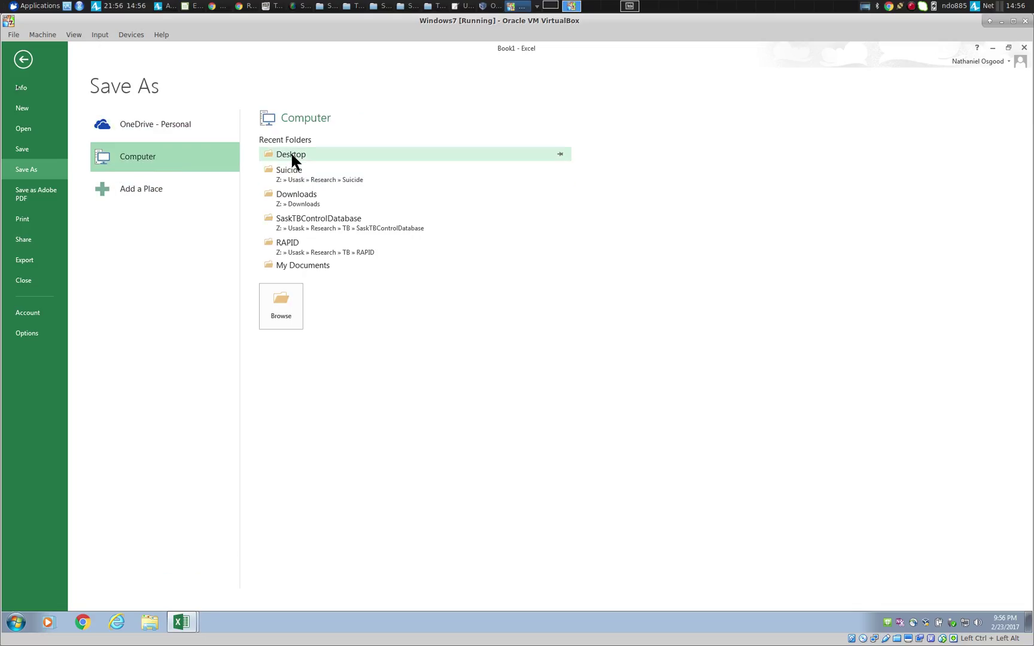
{"action": "left_click", "coordinate": [294, 154]}
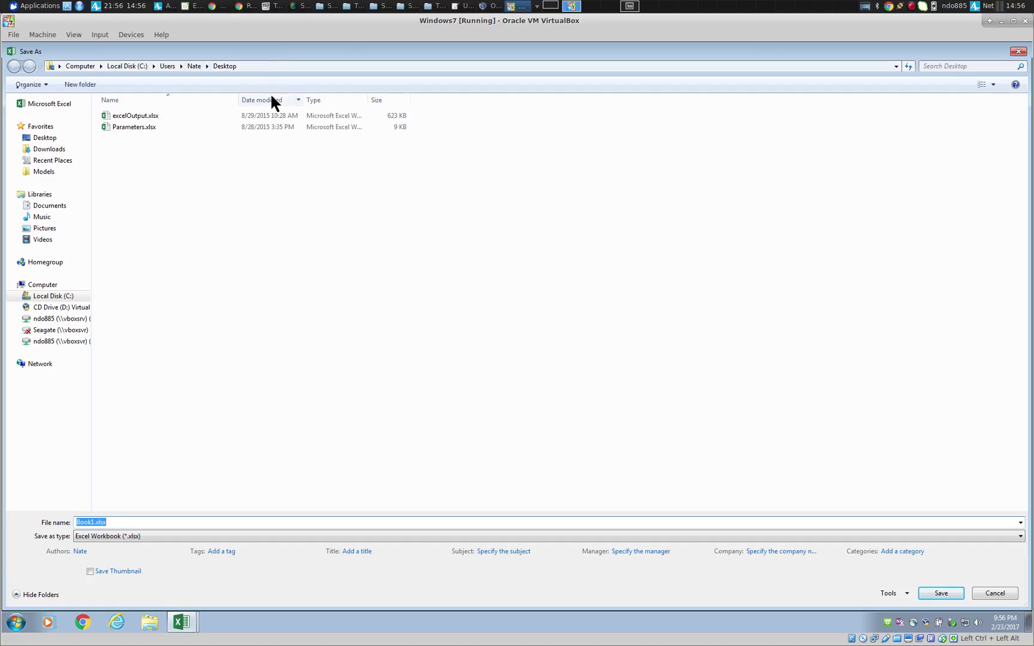
- Save the blank workbook under the file name excelOutputSydney.xlsx
{"action": "double_click", "coordinate": [271, 49]}
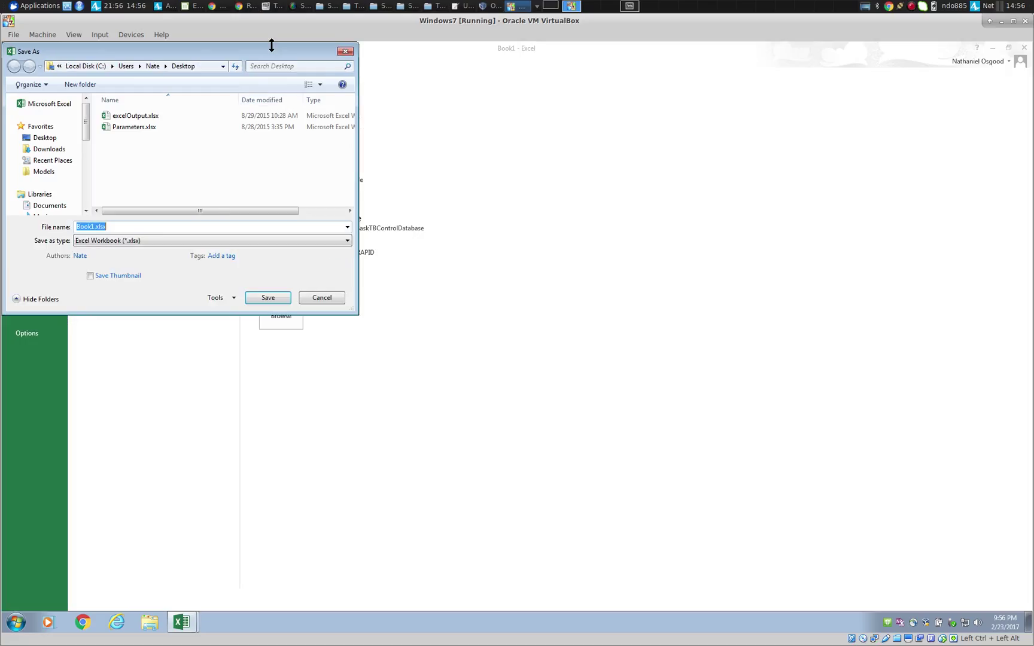
{"action": "key", "text": "shift+Left"}
{"action": "key", "text": "shift+Left"}
{"action": "key", "text": "shift+Left"}
{"action": "key", "text": "shift+Left"}
{"action": "key", "text": "shift+Left"}
{"action": "type", "text": "excelOutputSydney"}
{"action": "left_click", "coordinate": [277, 298]}
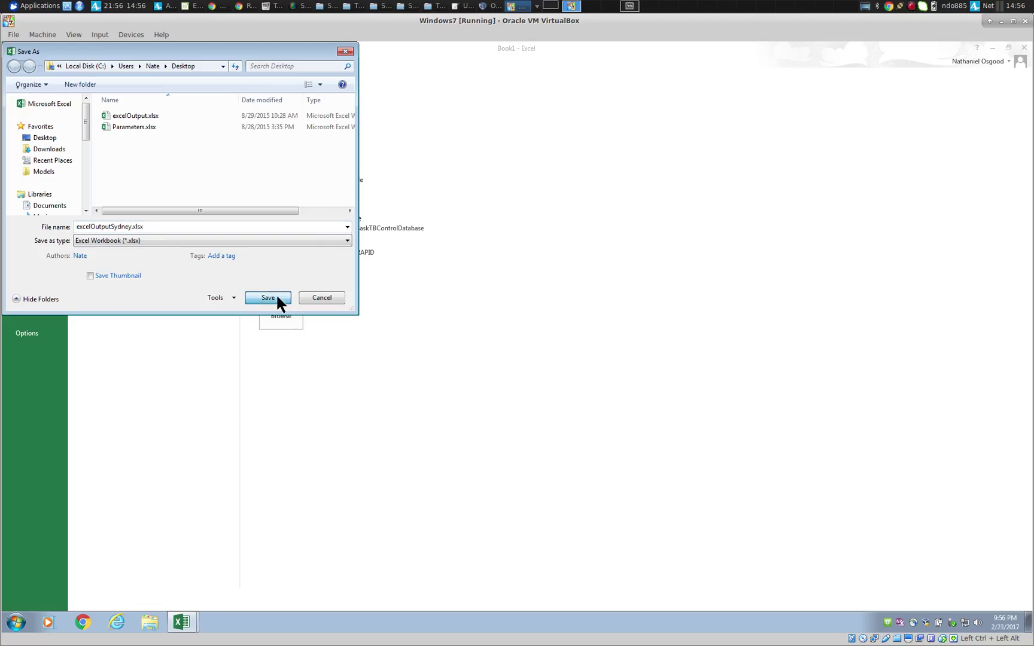
{"action": "left_click", "coordinate": [277, 297]}
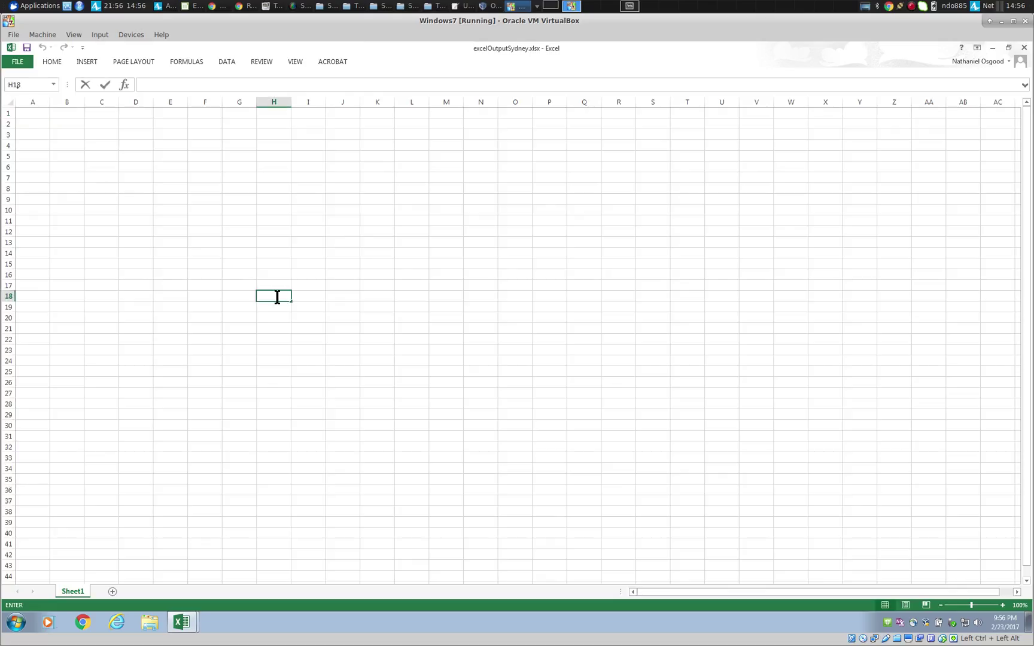
{"action": "left_click", "coordinate": [95, 144]}
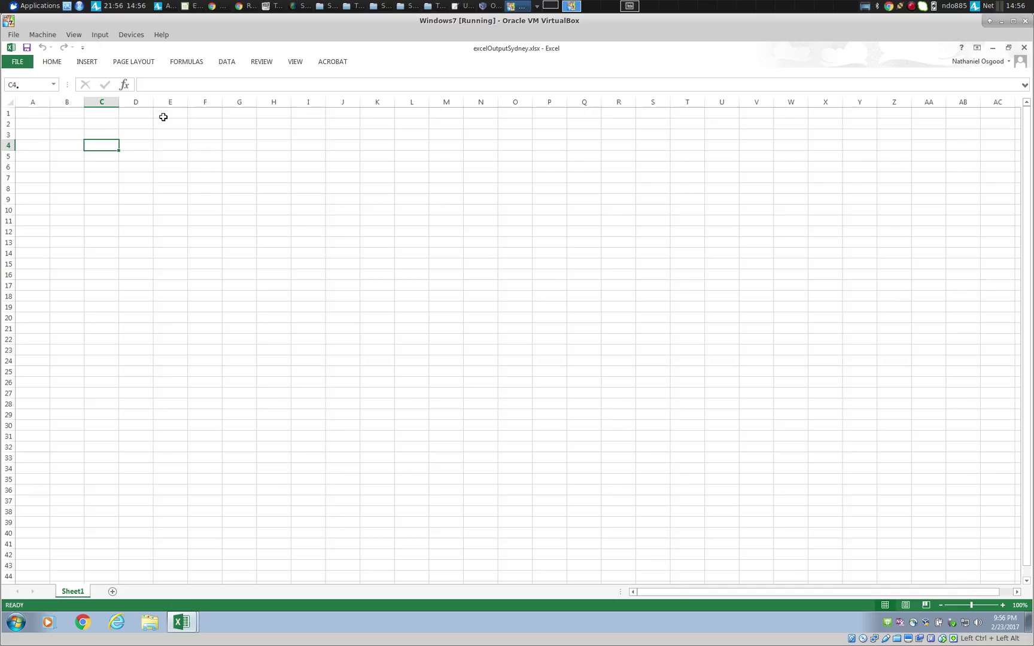
- Close excelOutputSydney.xlsx without saving further changes, then close excelOutput.xlsx and remove the recovered files
{"action": "double_click", "coordinate": [469, 49]}
{"action": "left_click", "coordinate": [463, 81]}
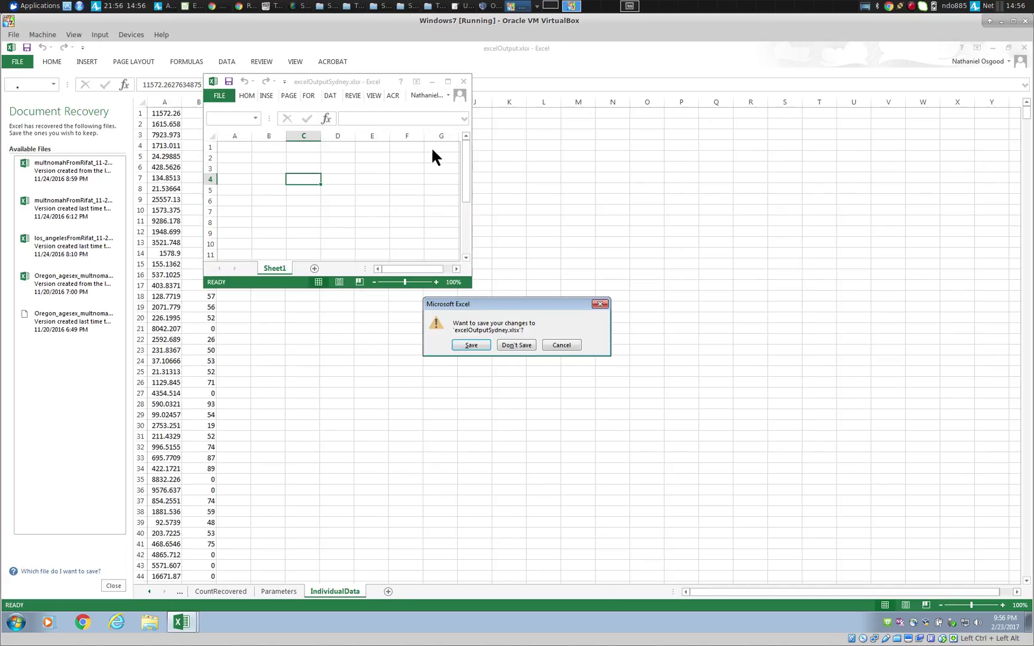
{"action": "left_click", "coordinate": [518, 345]}
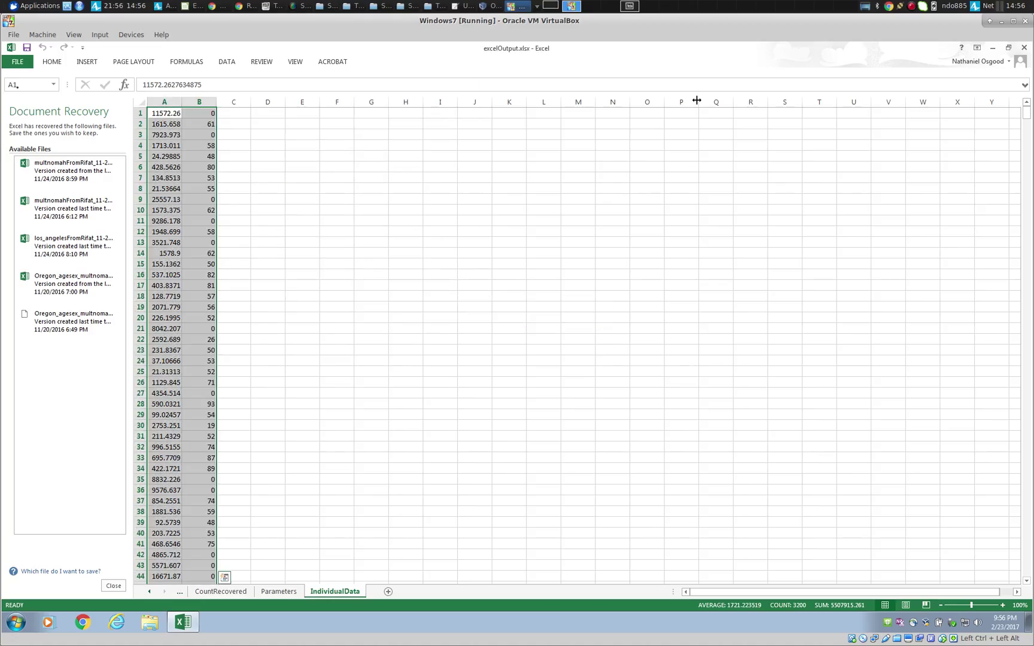
{"action": "double_click", "coordinate": [695, 44]}
{"action": "left_click", "coordinate": [658, 65]}
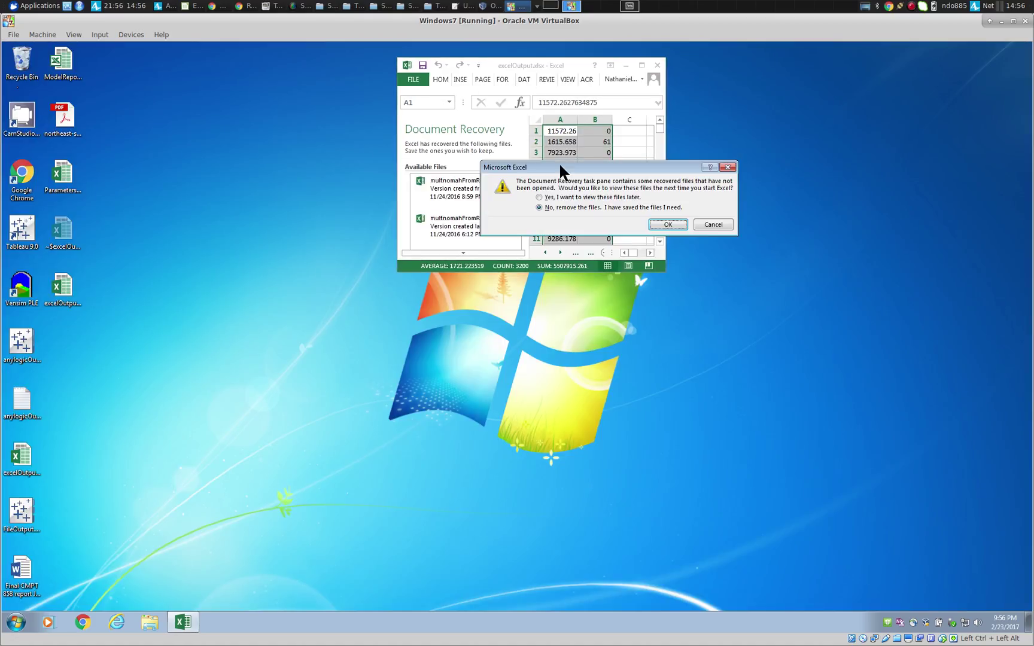
{"action": "left_click", "coordinate": [667, 223]}
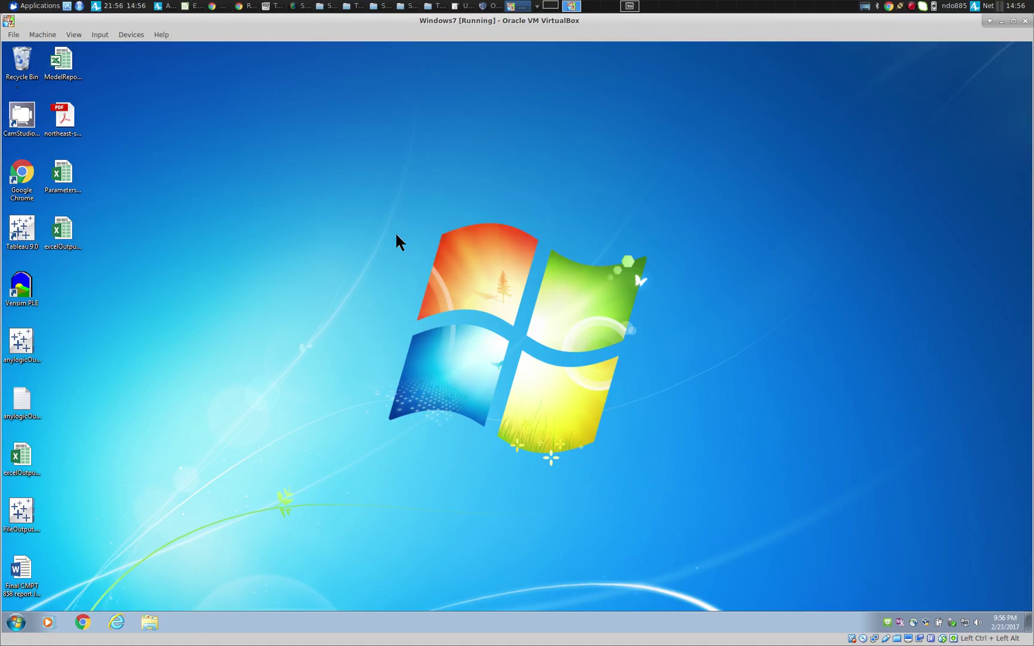
- Pause the Windows7 virtual machine and switch back to AnyLogic
{"action": "left_click", "coordinate": [45, 36]}
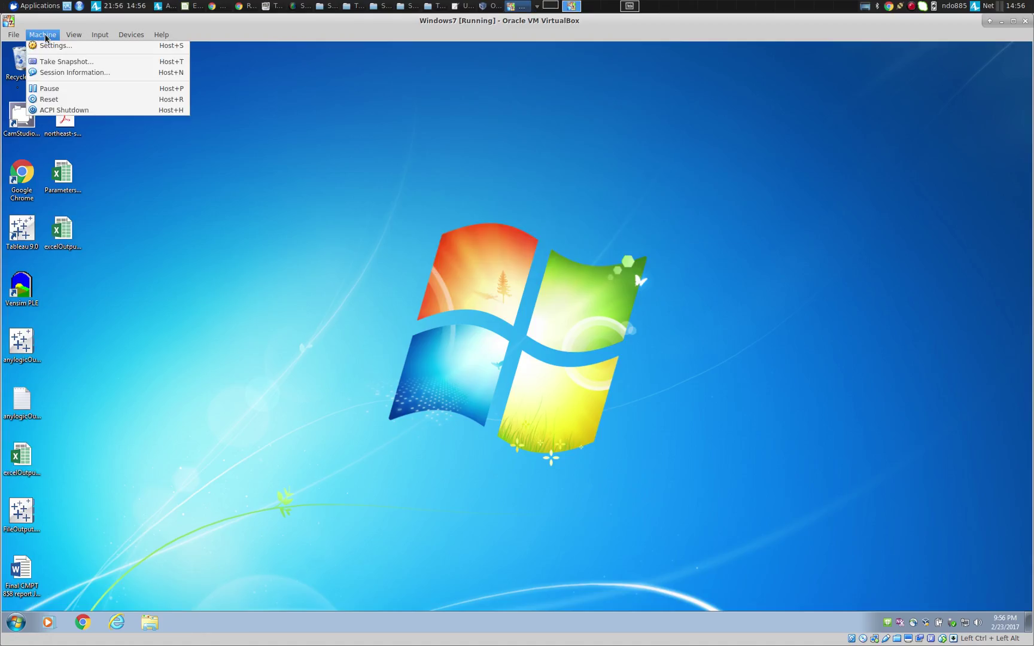
{"action": "left_click", "coordinate": [49, 88]}
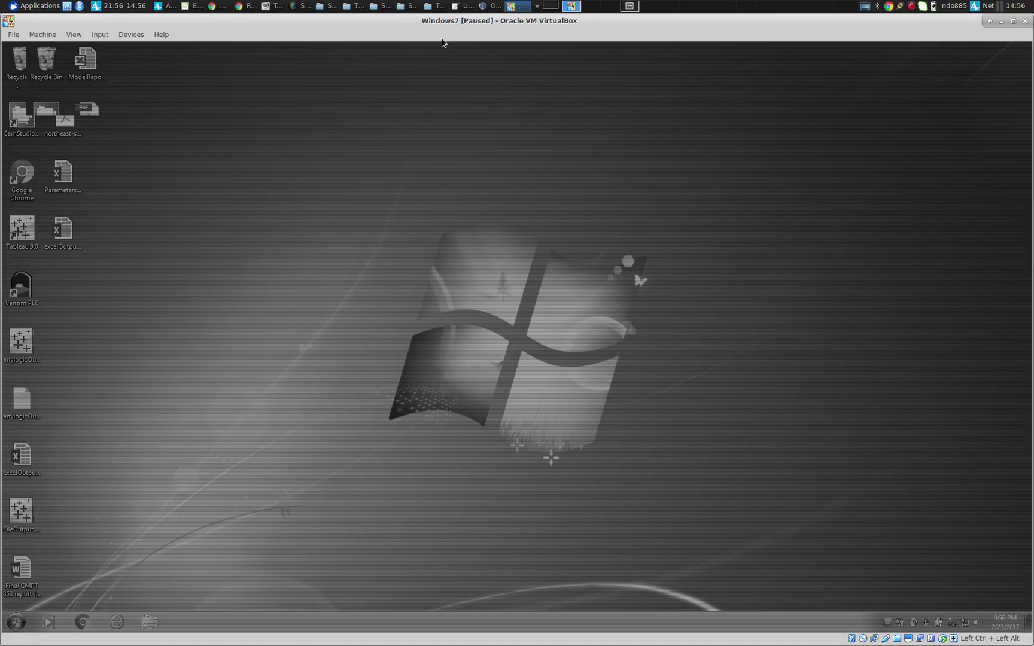
{"action": "key", "text": "alt+Tab"}
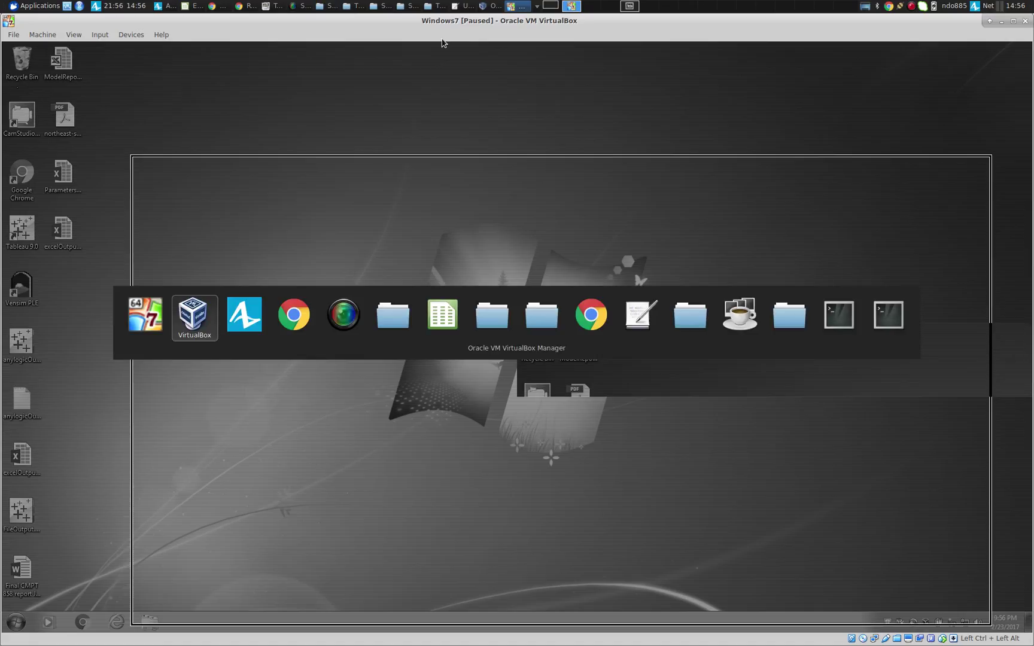
{"action": "key", "text": "alt+Tab"}
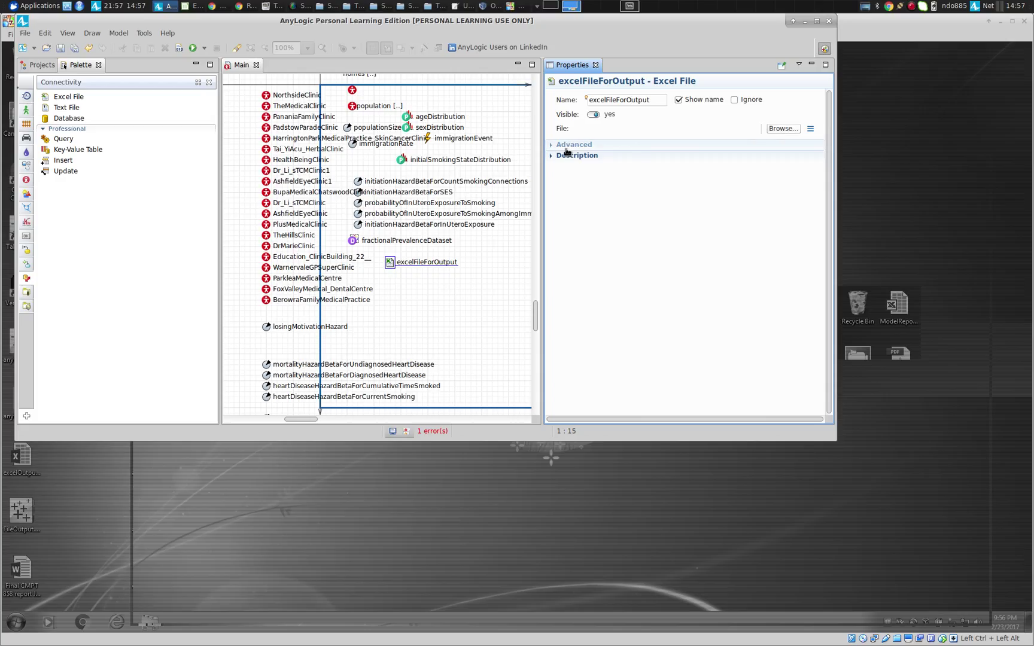
{"action": "left_click", "coordinate": [784, 128]}
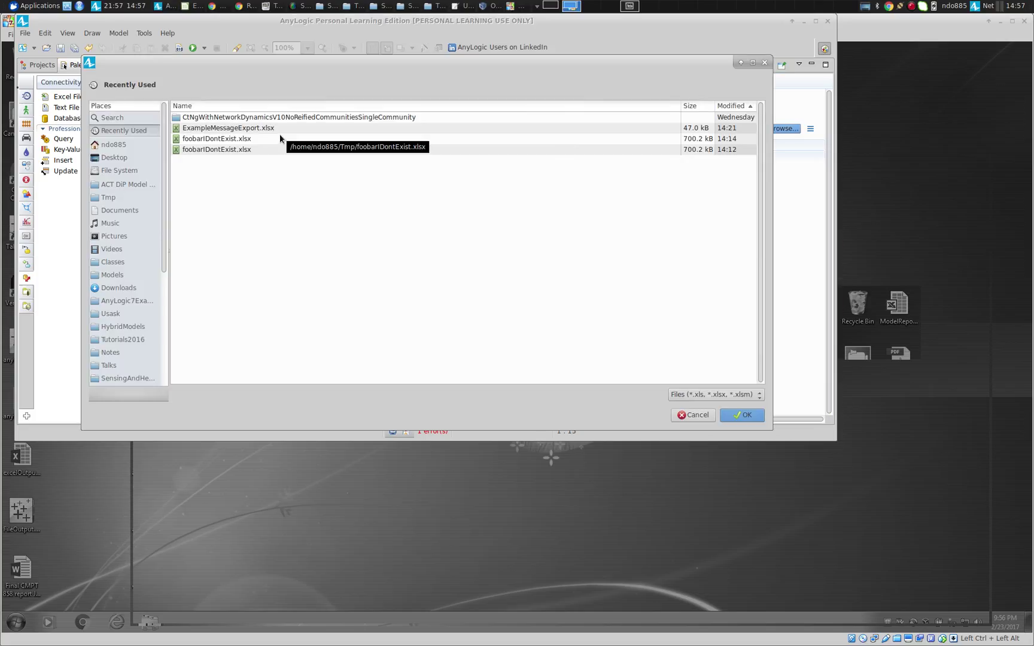
{"action": "left_click", "coordinate": [109, 158]}
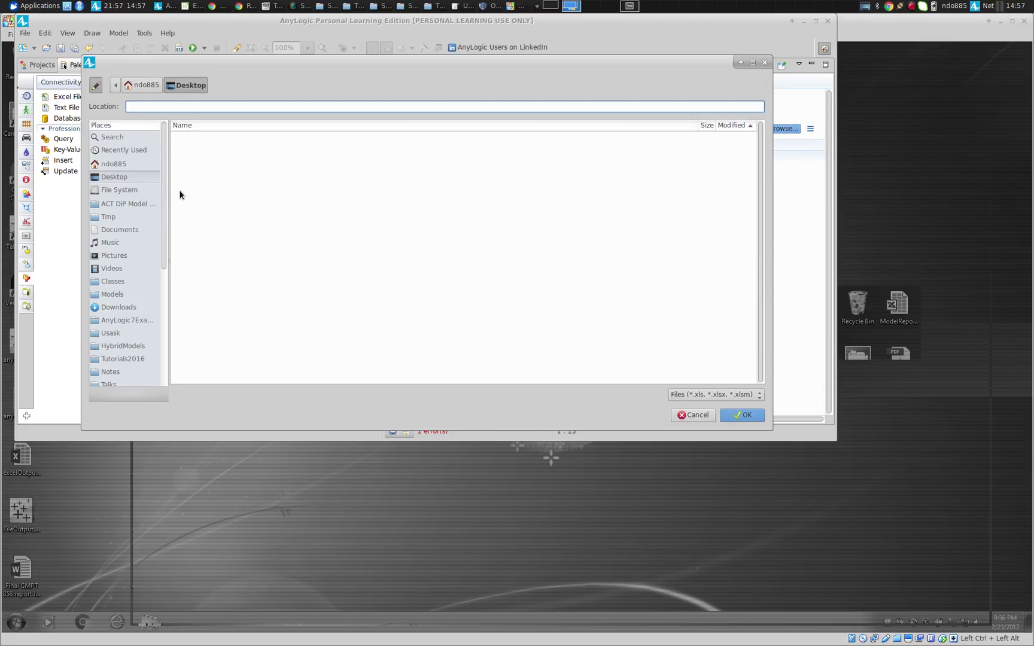
{"action": "left_click", "coordinate": [142, 87]}
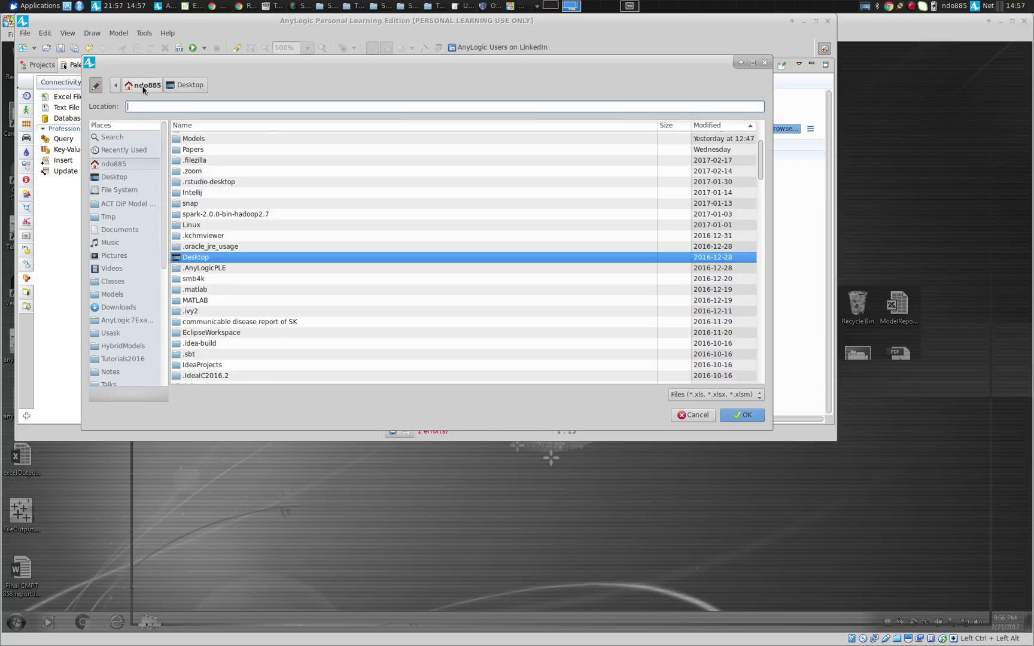
{"action": "key", "text": "Escape"}
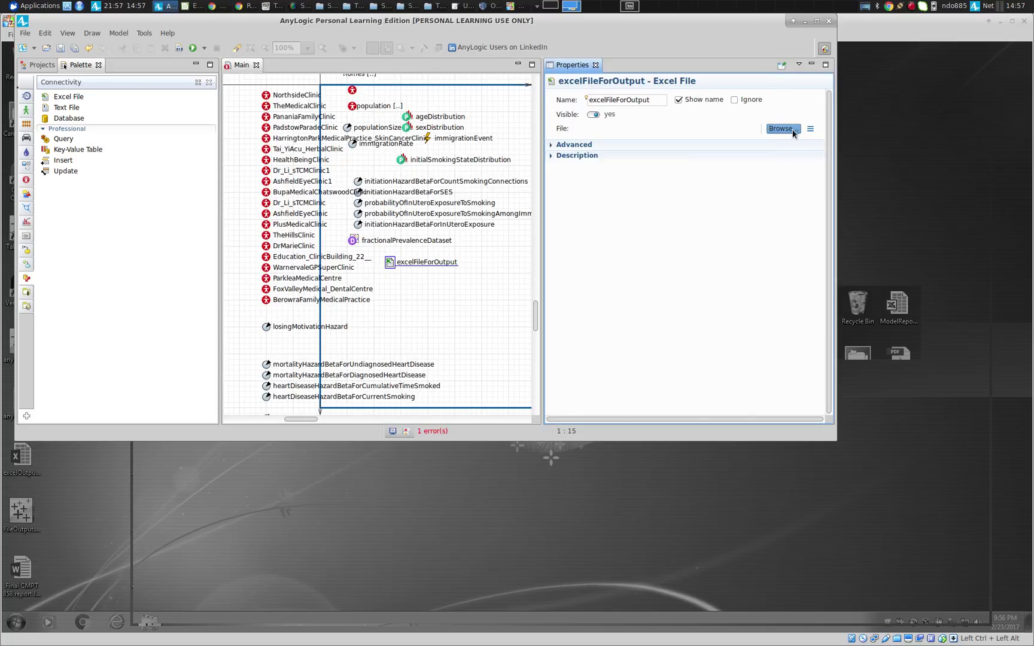
- Switch to the Windows7 virtual machine, resume it, and cut excelOutputSydney.xlsx from its desktop
{"action": "key", "text": "alt+Tab"}
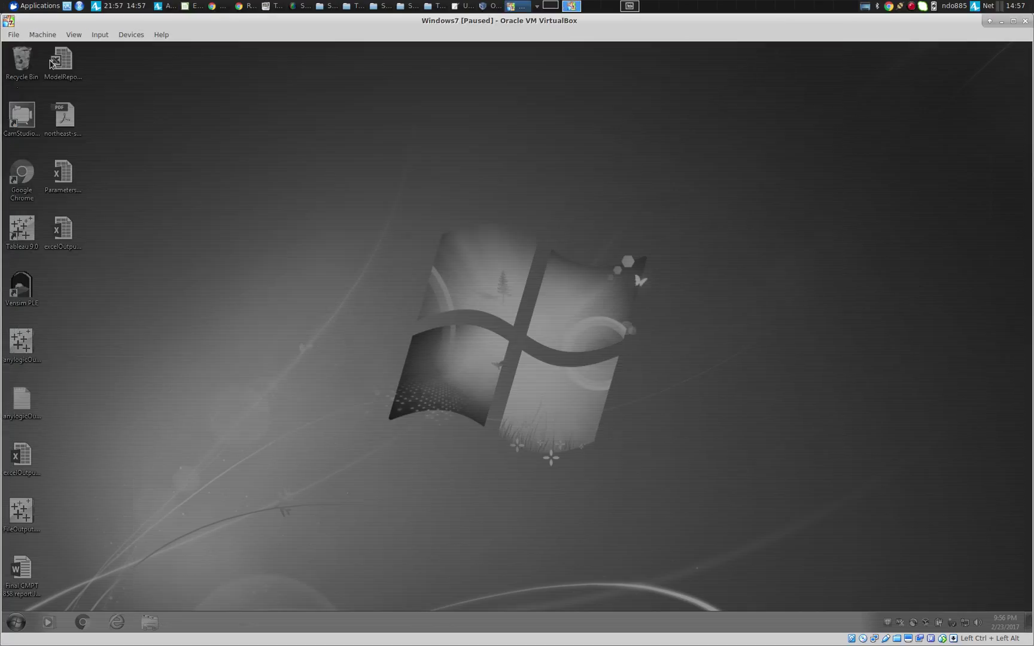
{"action": "left_click", "coordinate": [50, 34]}
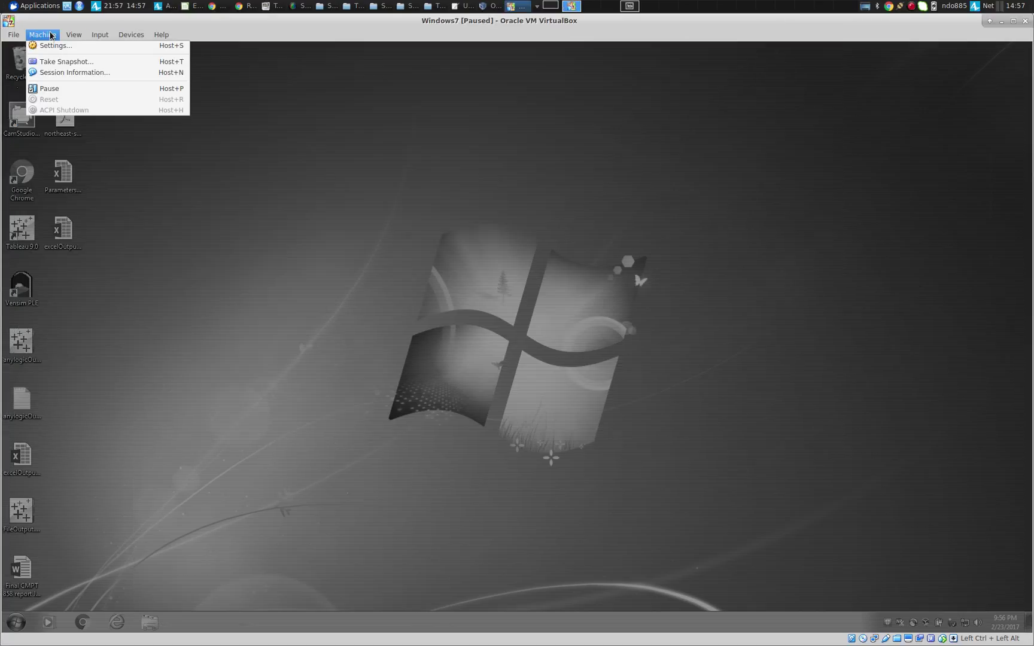
{"action": "left_click", "coordinate": [54, 88]}
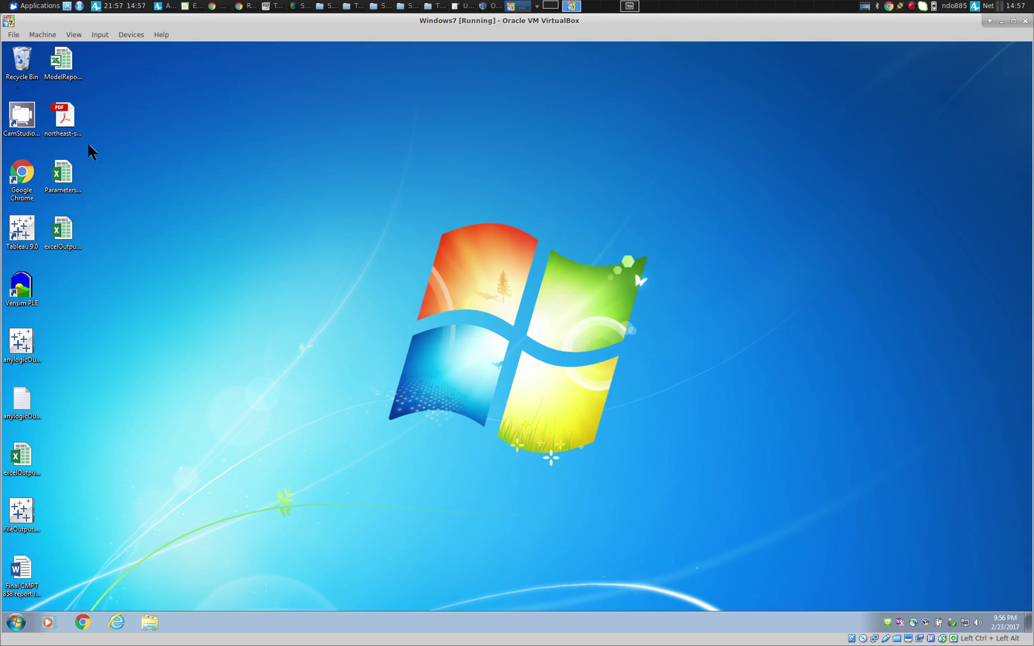
{"action": "left_click", "coordinate": [64, 237]}
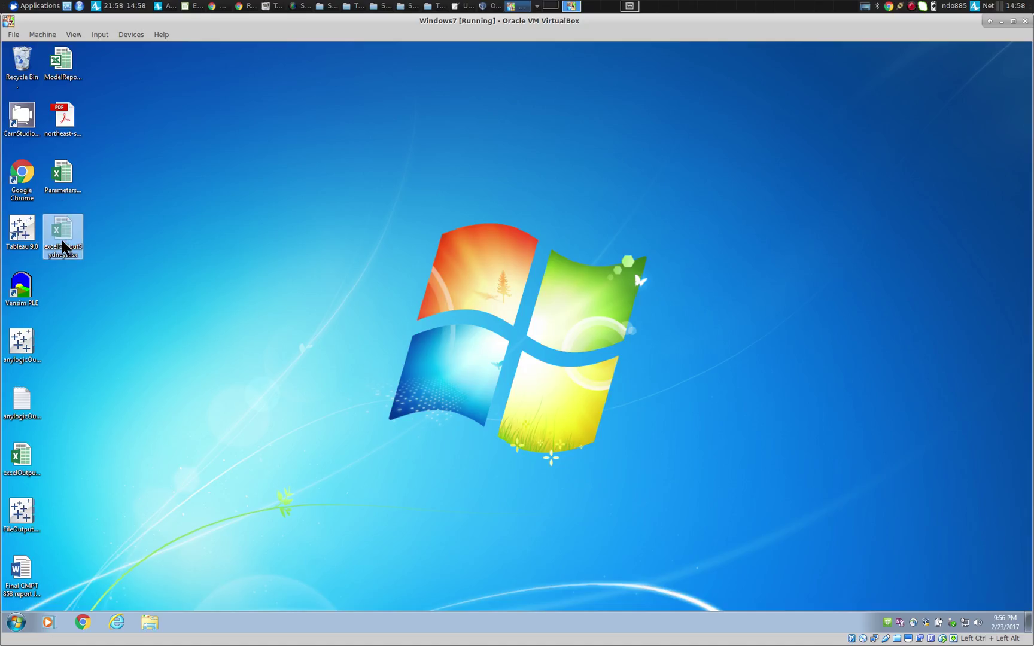
{"action": "left_click", "coordinate": [189, 281]}
{"action": "key", "text": "super"}
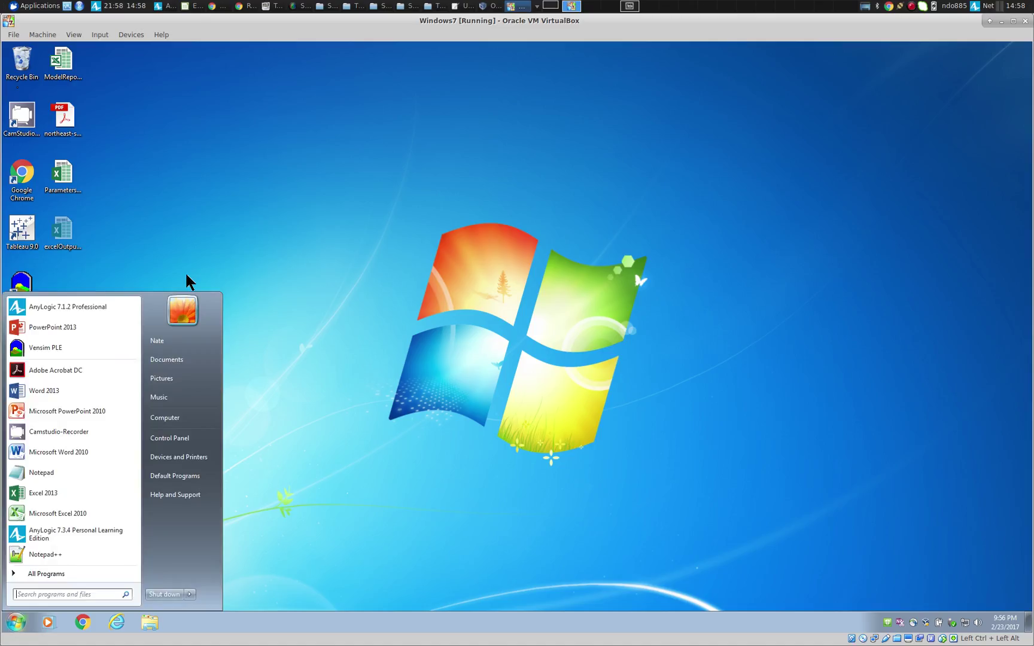
{"action": "key", "text": "super"}
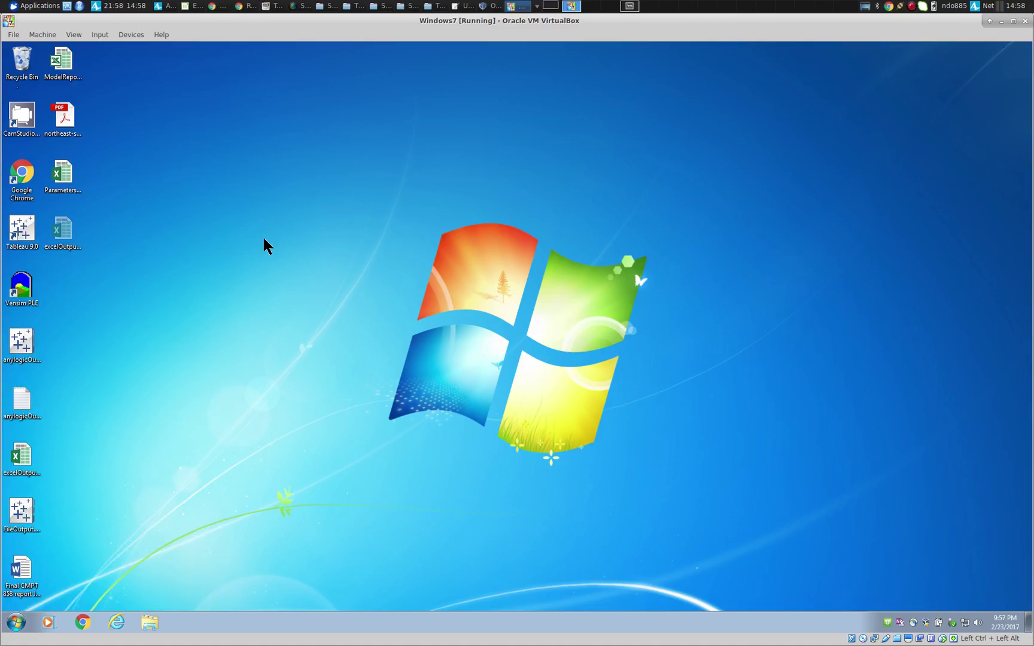
- Open the folder z:\Tmp in Windows Explorer and paste excelOutputSydney.xlsx into it
{"action": "left_click", "coordinate": [138, 620]}
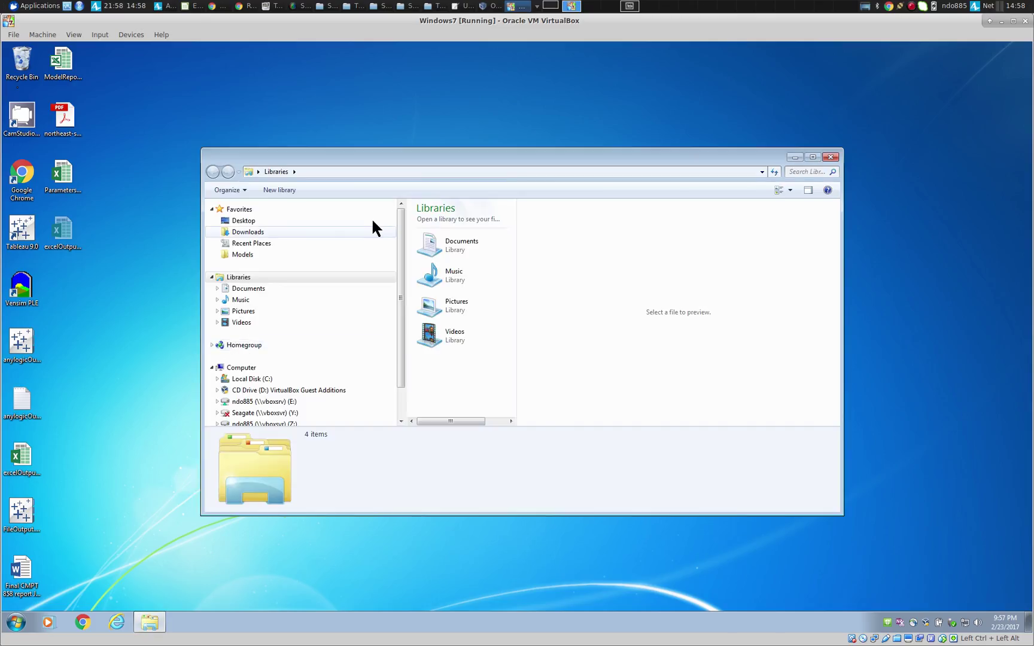
{"action": "left_click", "coordinate": [355, 171]}
{"action": "type", "text": "z:\\"}
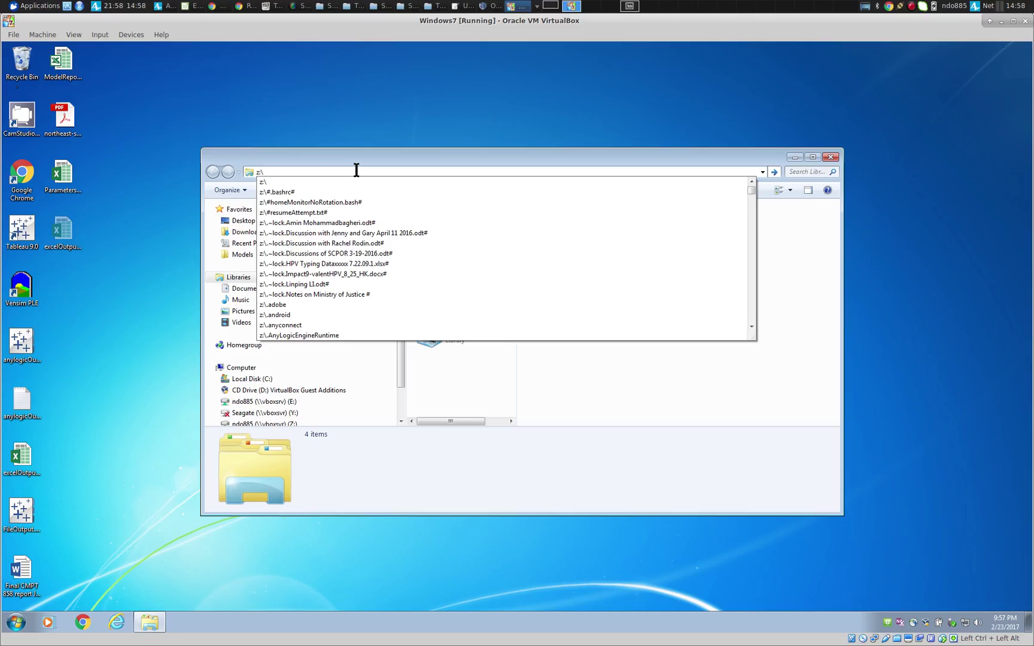
{"action": "type", "text": "Tmp"}
{"action": "key", "text": "Return"}
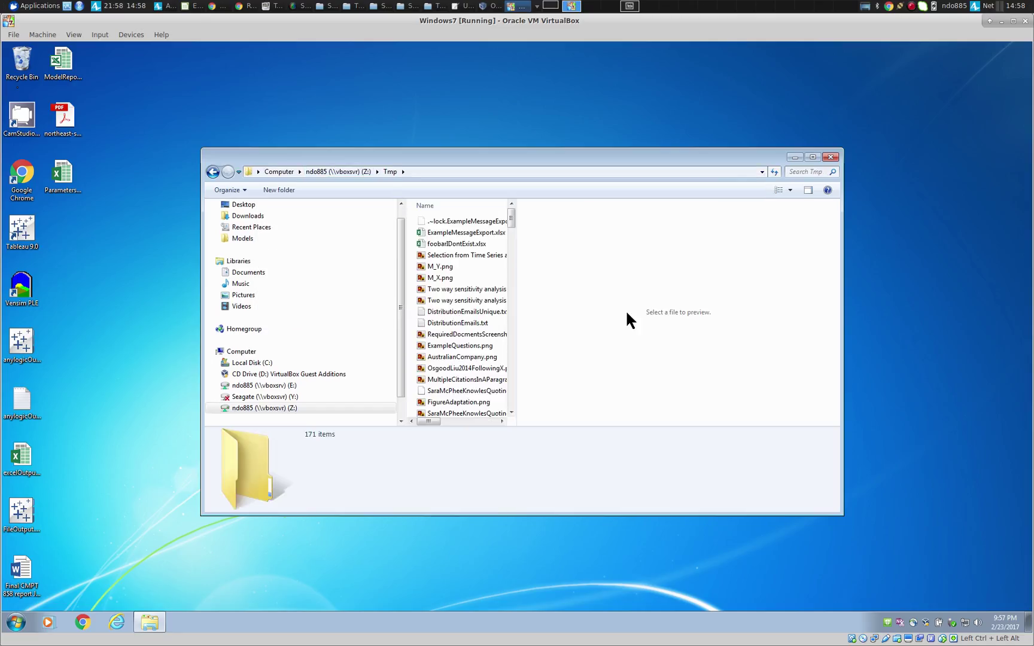
{"action": "key", "text": "End"}
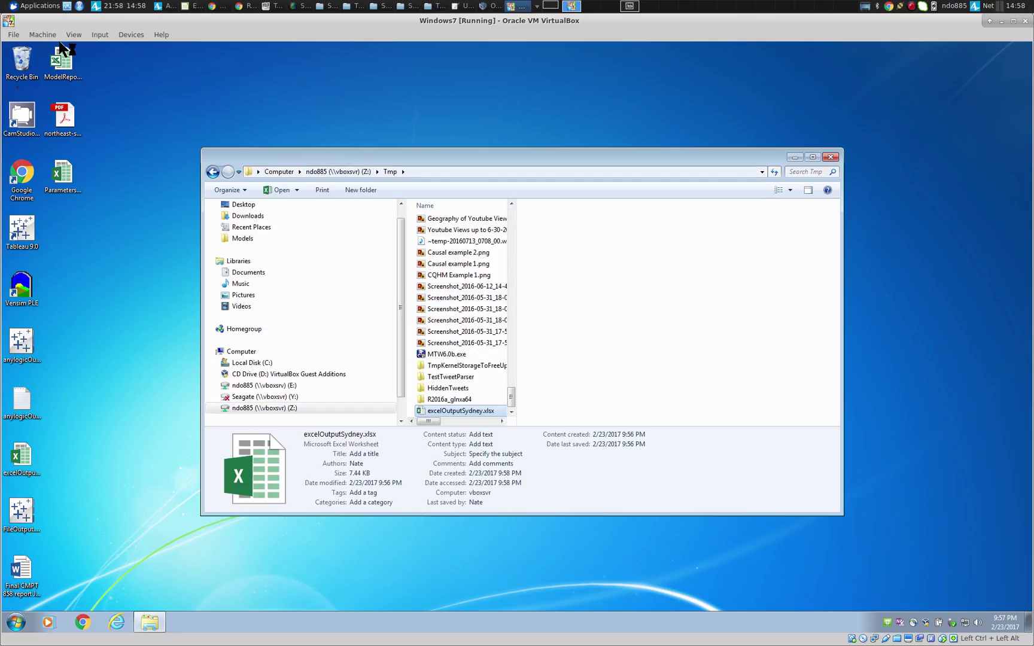
- Pause the virtual machine and return to the AnyLogic window
{"action": "left_click", "coordinate": [42, 34]}
{"action": "left_click", "coordinate": [56, 88]}
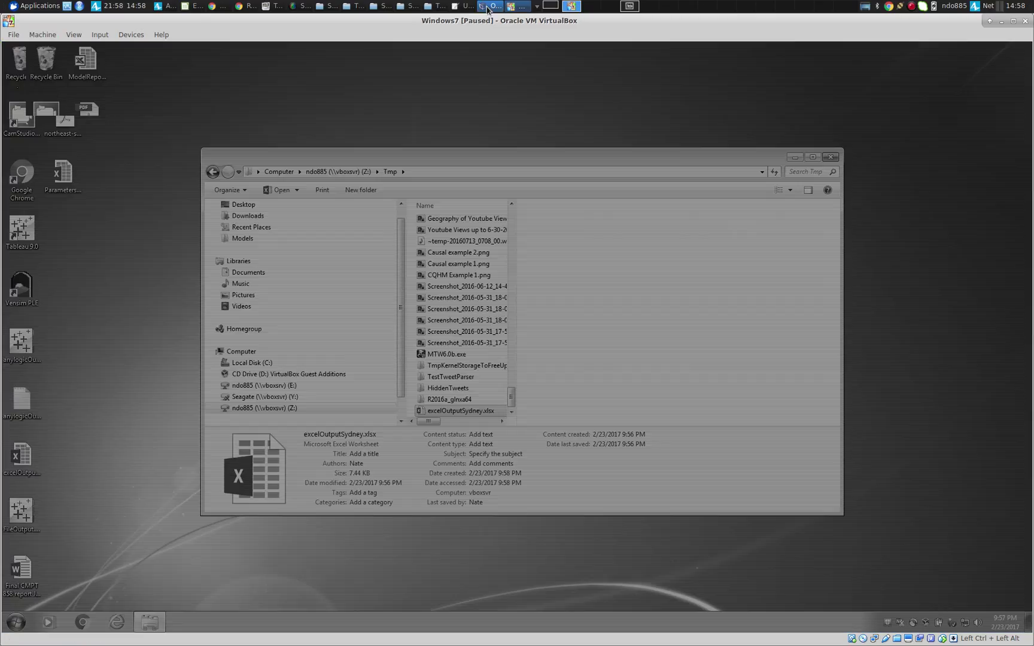
{"action": "key", "text": "alt+Tab"}
{"action": "key", "text": "alt+Tab"}
{"action": "key", "text": "alt+Tab"}
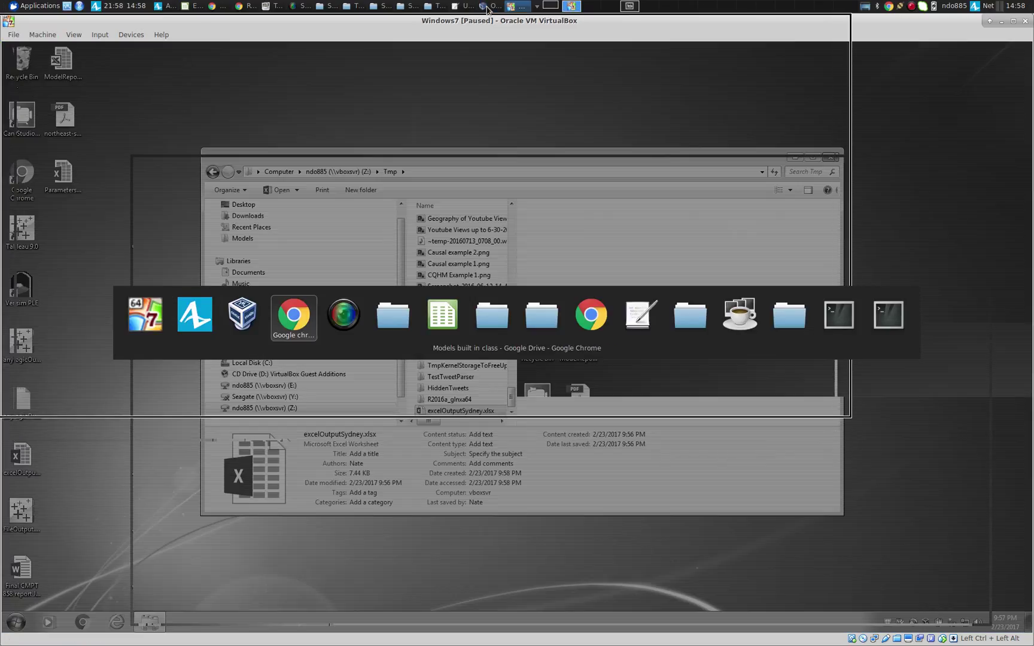
{"action": "key", "text": "alt+shift+Tab"}
{"action": "key", "text": "alt+shift+Tab"}
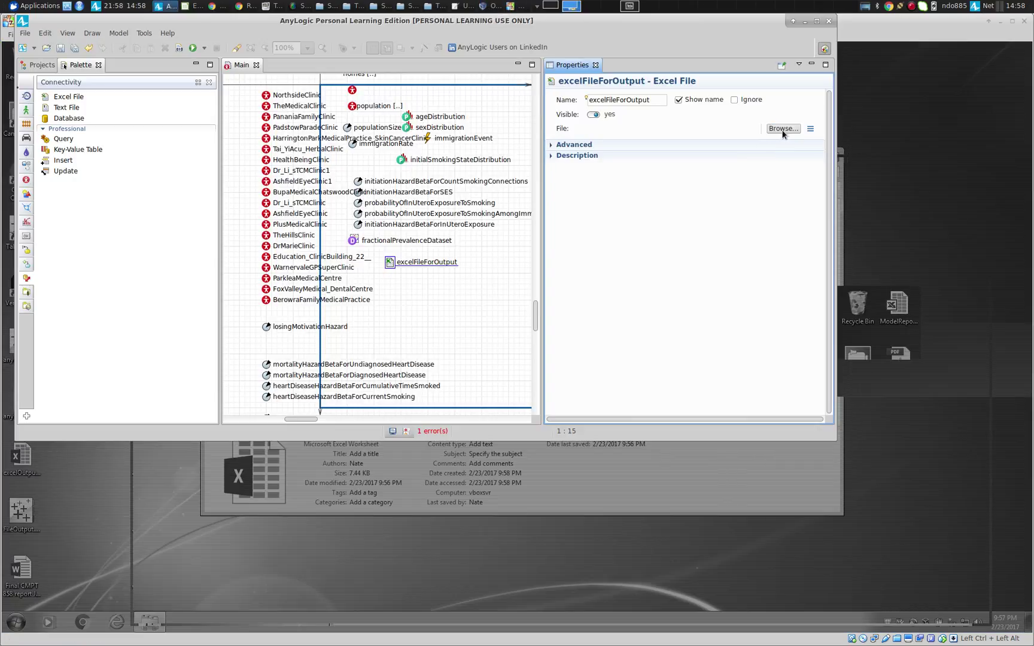
- Link excelFileForOutput to excelOutputSydney.xlsx in the Tmp folder and expand the element's advanced load and save options
{"action": "left_click", "coordinate": [783, 130]}
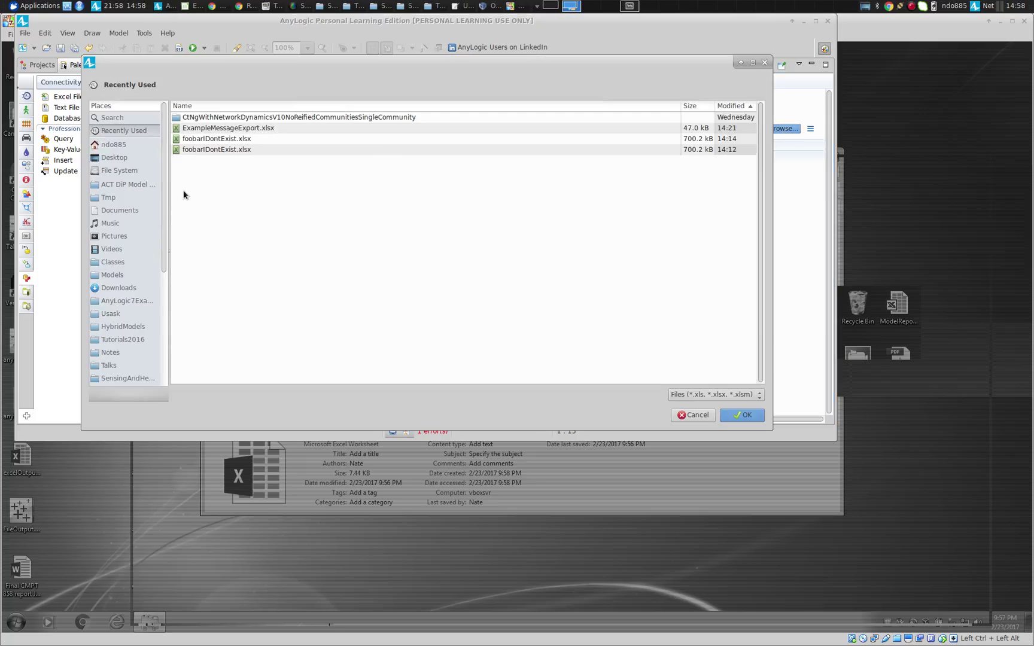
{"action": "left_click", "coordinate": [114, 198]}
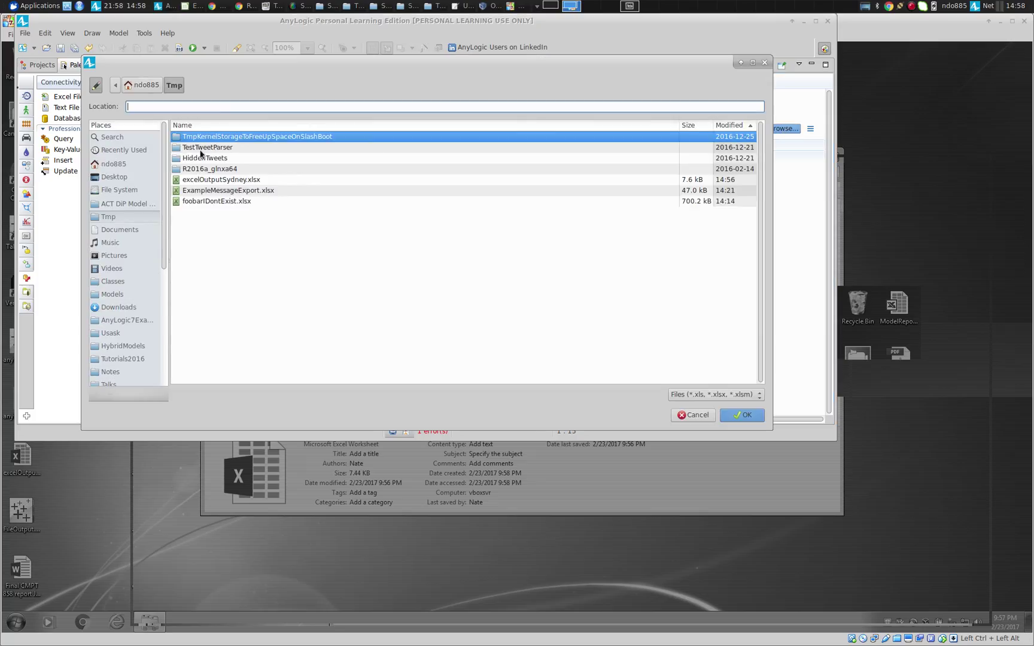
{"action": "double_click", "coordinate": [219, 179]}
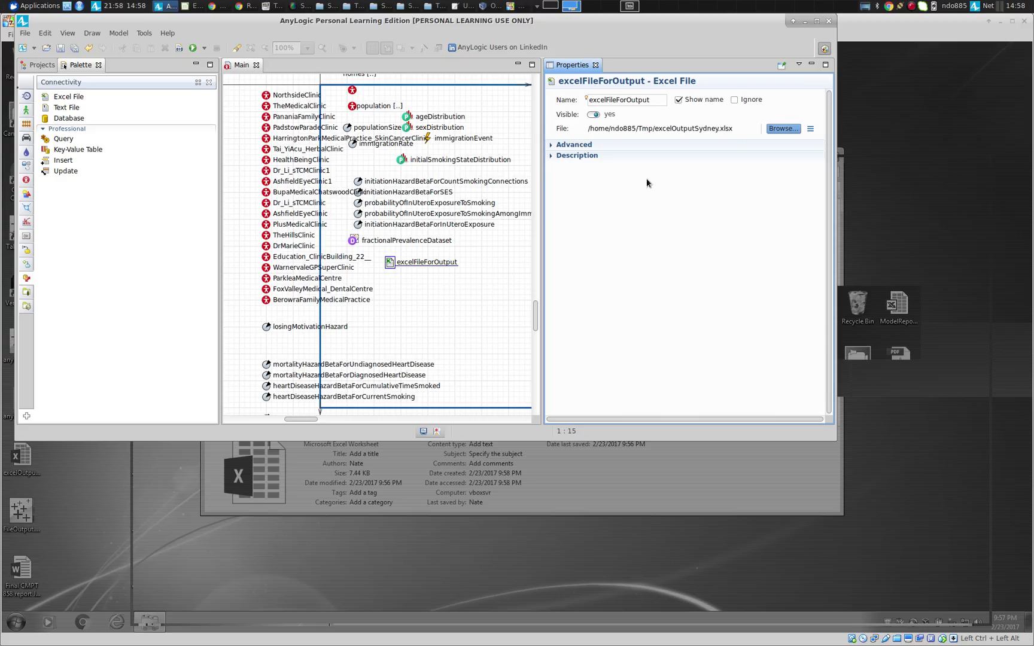
{"action": "left_click", "coordinate": [555, 146]}
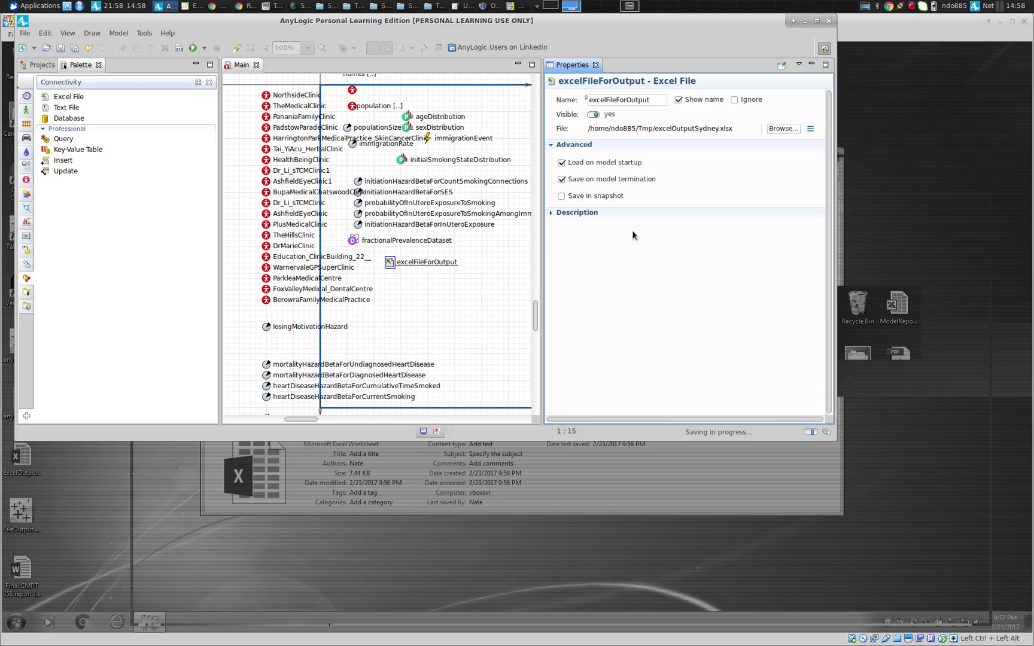
{"action": "key", "text": "alt+Tab"}
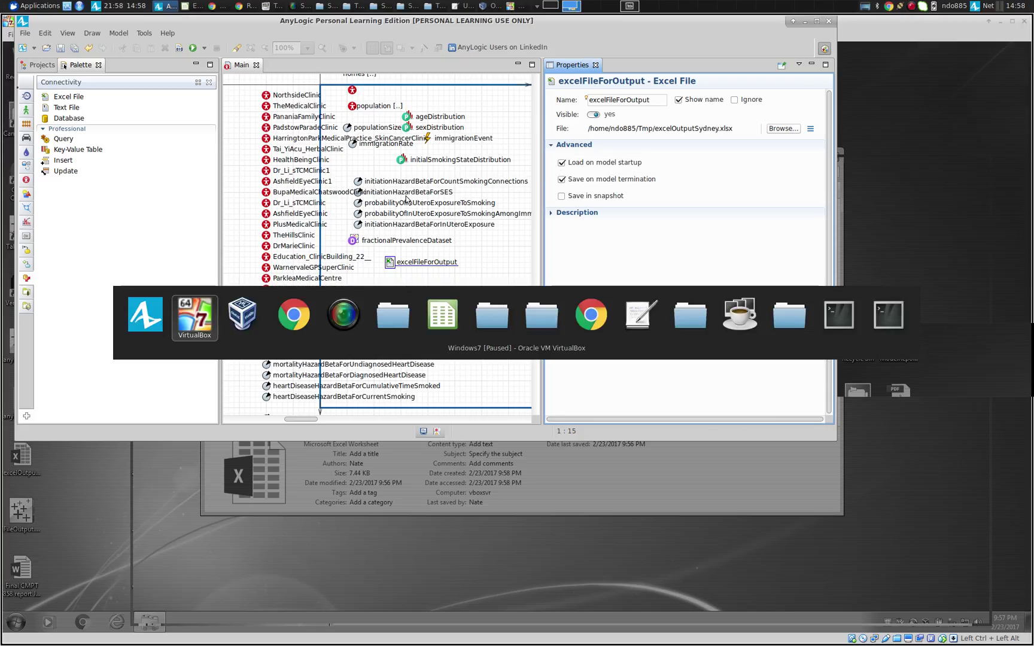
{"action": "key", "text": "alt+shift+Tab"}
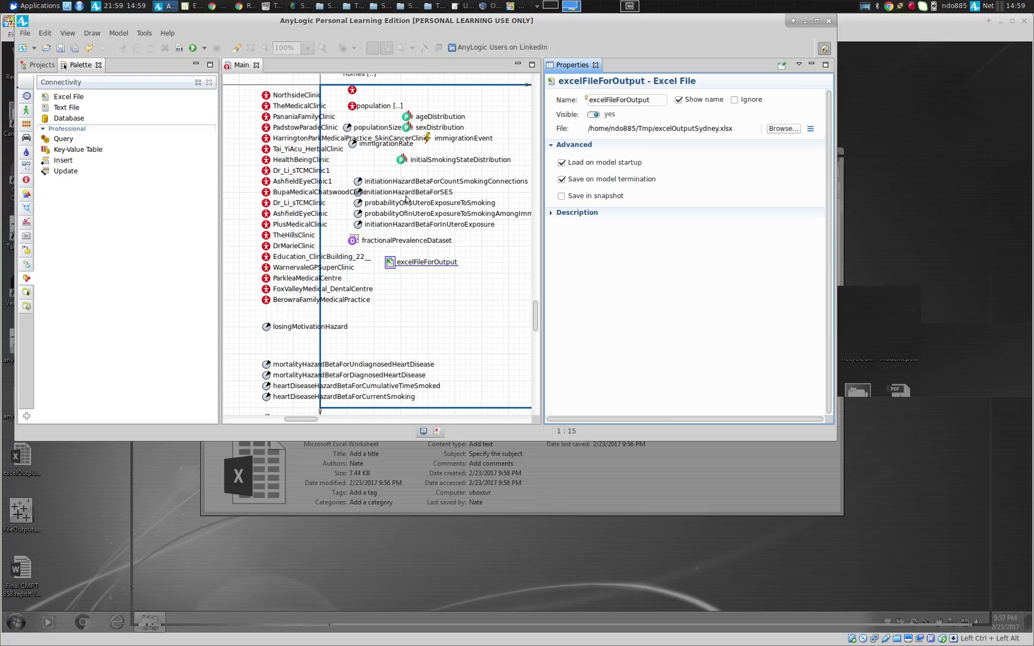
- Select the Main agent type in the project tree and expand its agent actions
{"action": "left_click", "coordinate": [43, 65]}
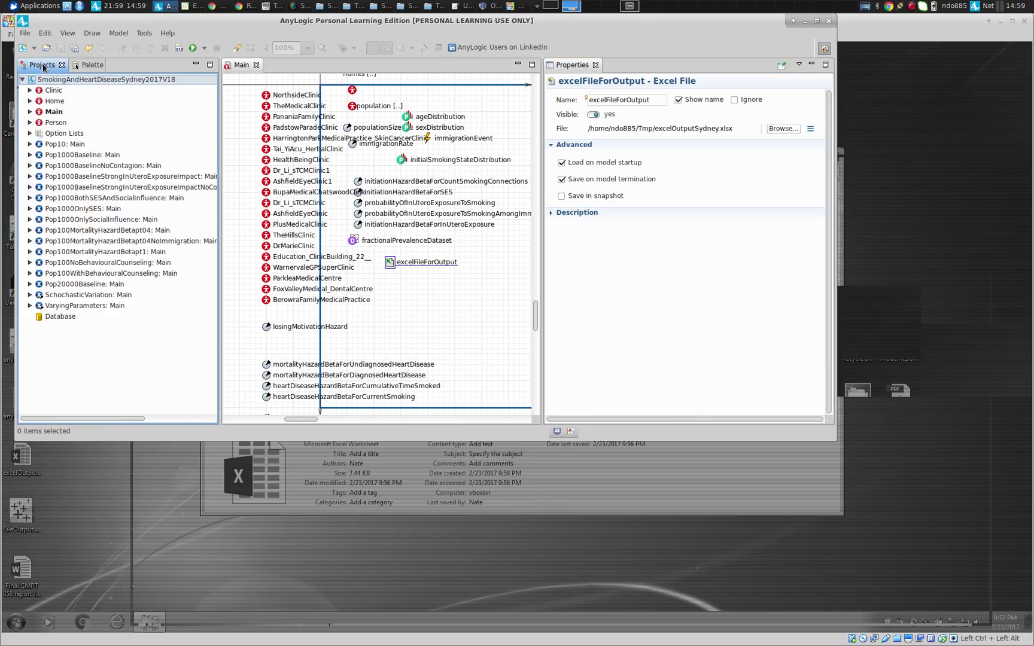
{"action": "left_click", "coordinate": [55, 111]}
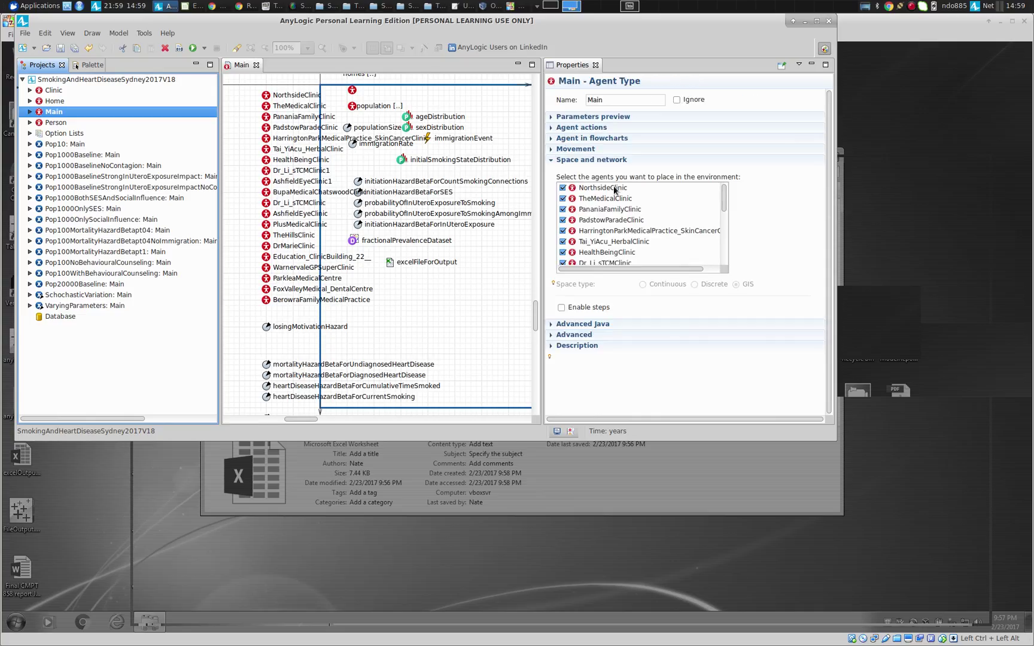
{"action": "left_click", "coordinate": [576, 127]}
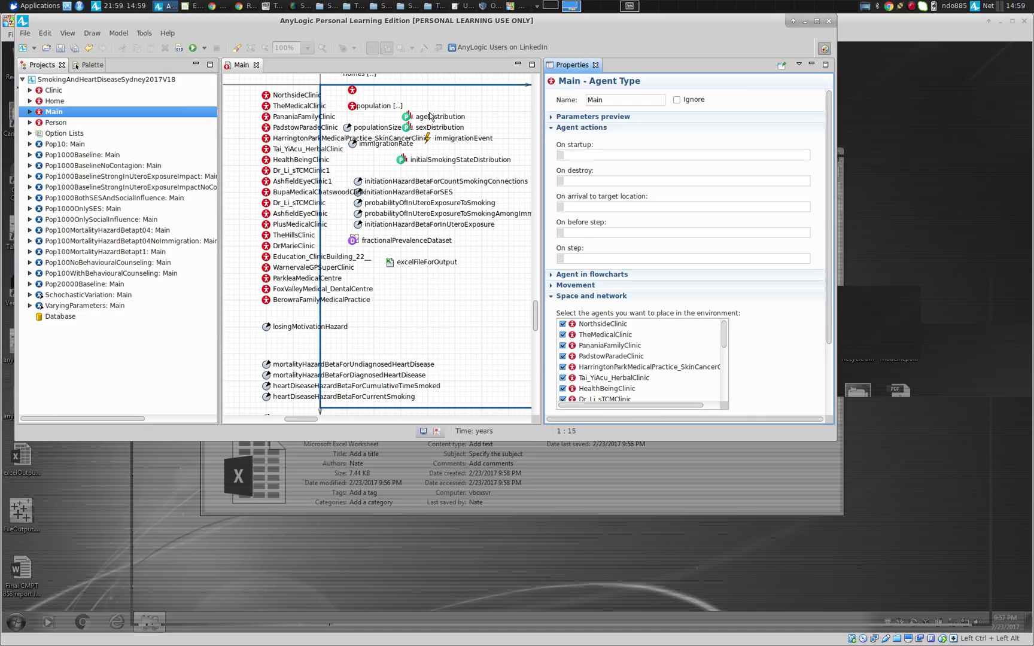
{"action": "left_click", "coordinate": [582, 179]}
- Save the model as a new version named SmokingAndHeartDiseaseSydney2017V19
{"action": "left_click", "coordinate": [25, 33]}
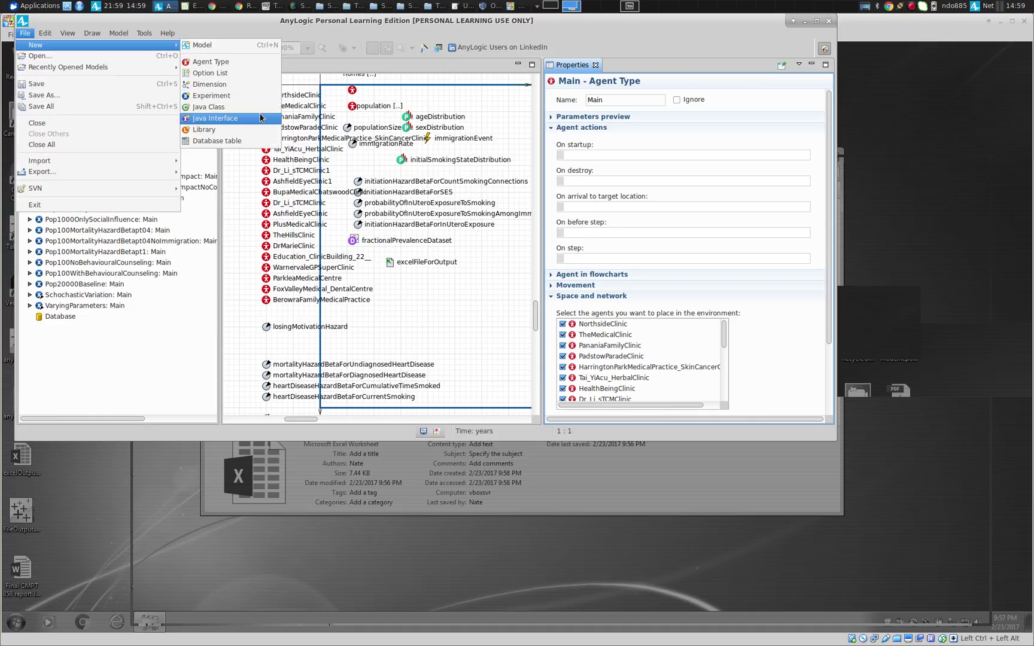
{"action": "left_click", "coordinate": [119, 96]}
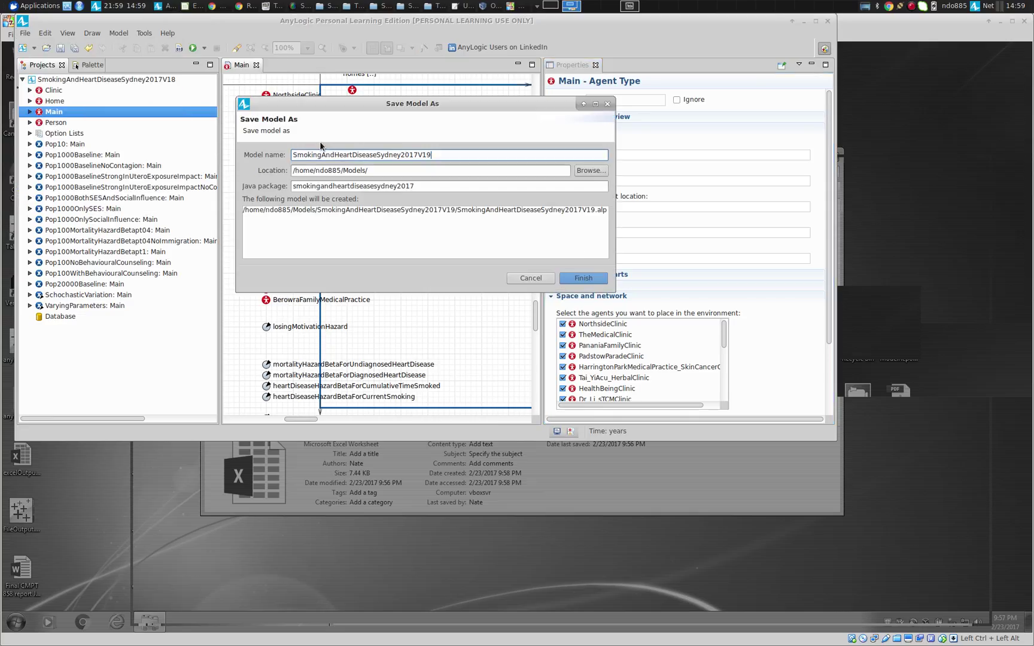
{"action": "key", "text": "Return"}
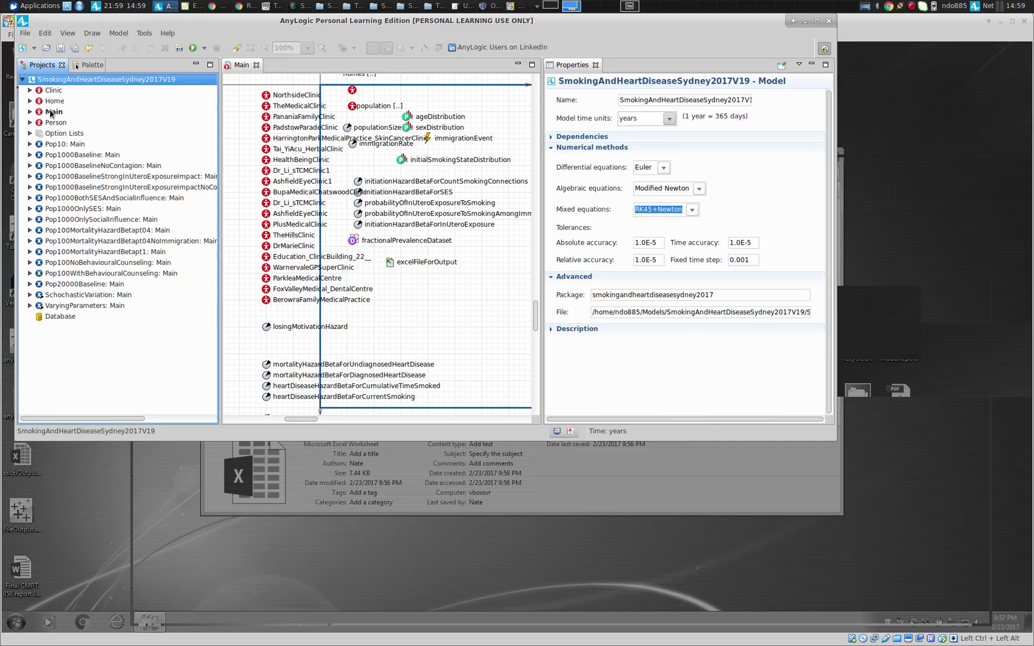
- Begin Main's On destroy action with excelFileForOutput.writeDataSet and check the available parameter variants of the method
{"action": "left_click", "coordinate": [177, 108]}
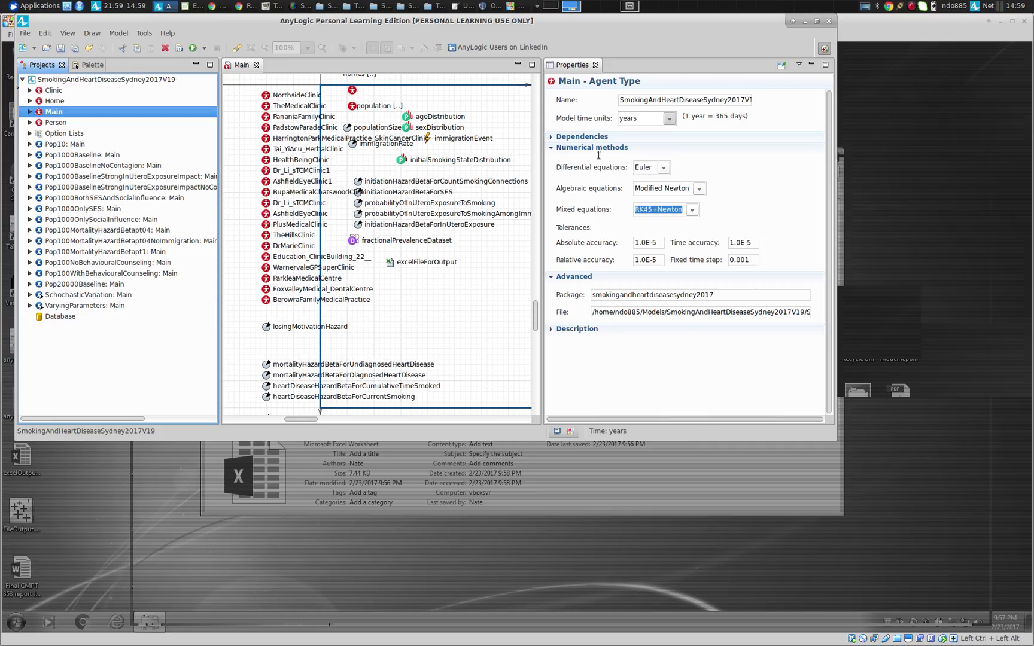
{"action": "left_click", "coordinate": [598, 181]}
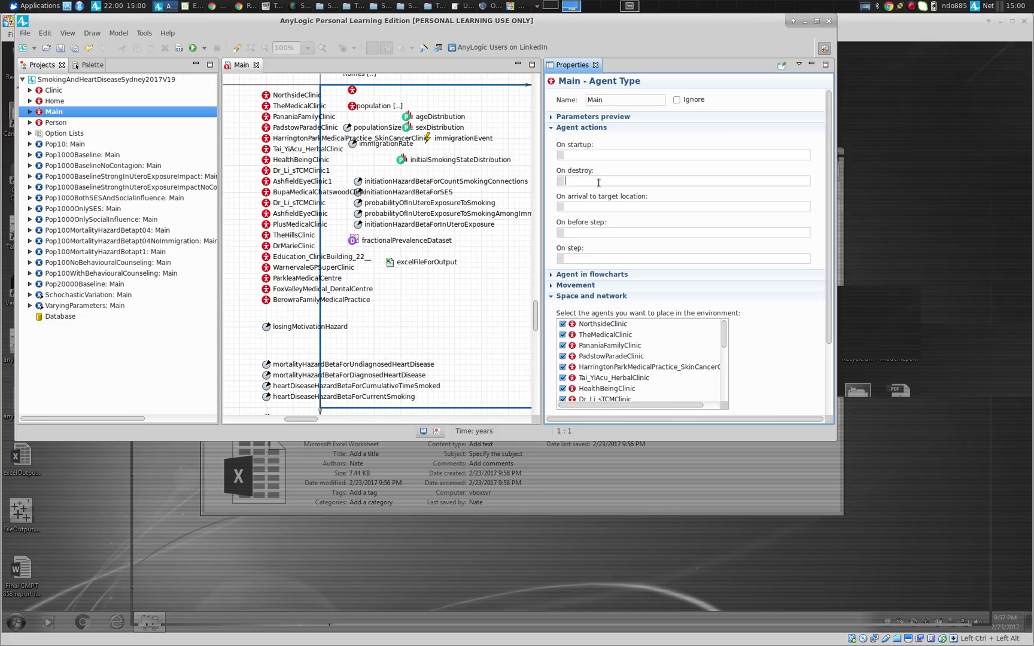
{"action": "type", "text": "excelFileForOutput."}
{"action": "type", "text": "writeDataSet"}
{"action": "key", "text": "ctrl+space"}
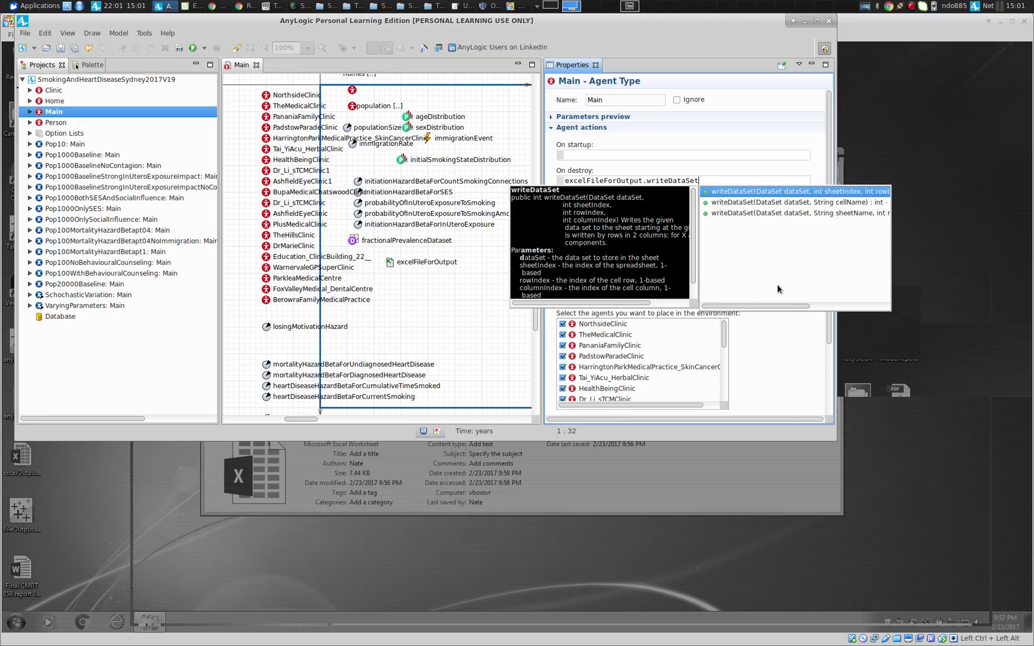
{"action": "left_click_drag", "start_coordinate": [766, 304], "coordinate": [708, 304]}
{"action": "key", "text": "Escape"}
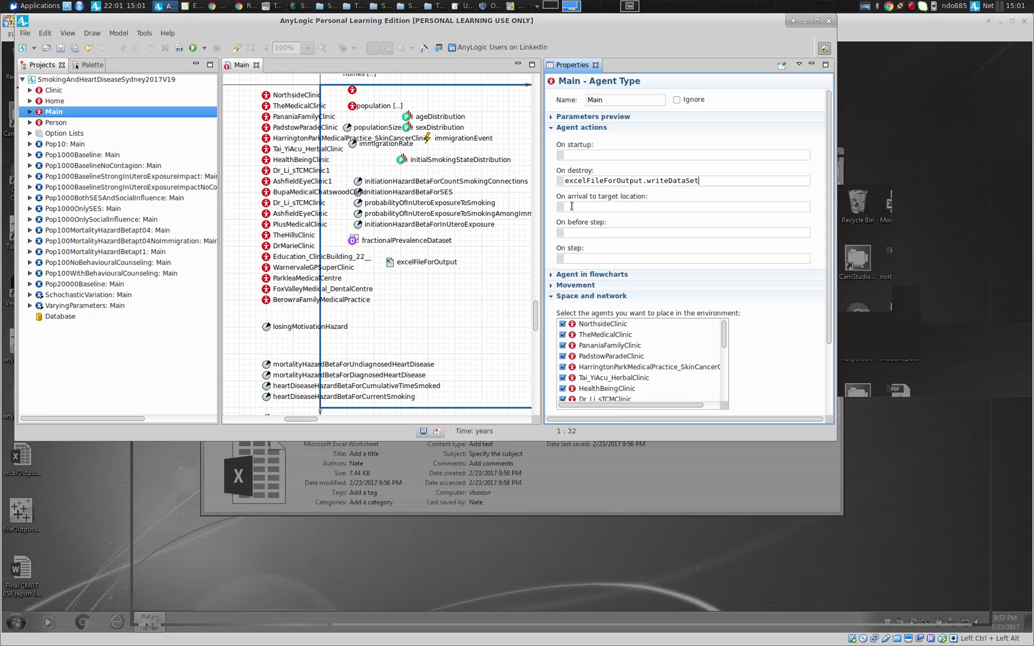
- Give the writeDataSet call in Main's On destroy code the arguments fractionalPrevalenceDataset and sheet index 1
{"action": "type", "text": "(fractionalPre"}
{"action": "key", "text": "ctrl+space"}
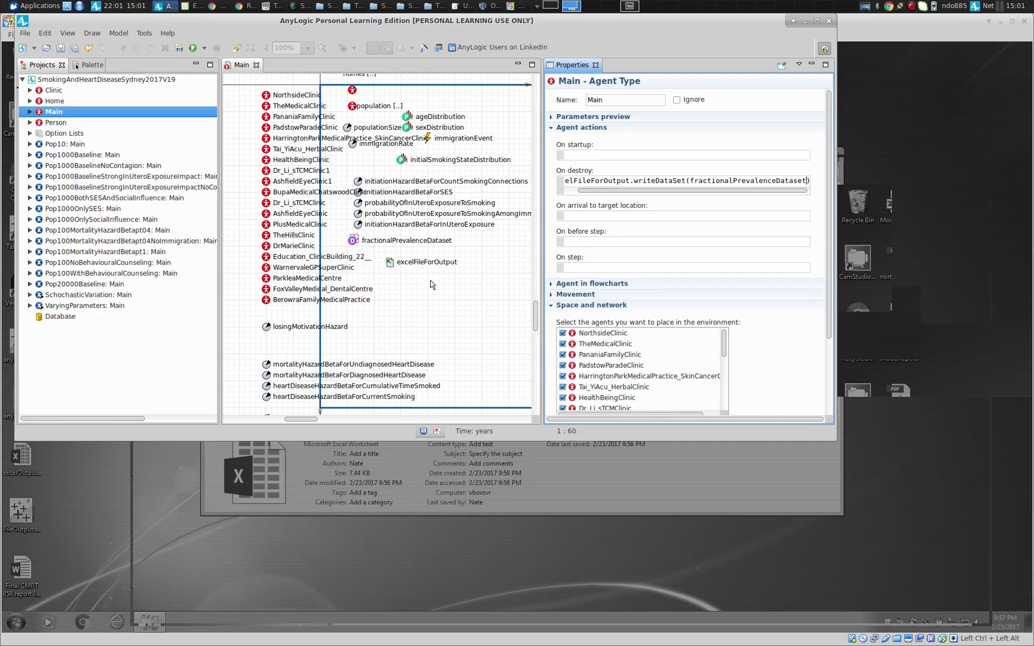
{"action": "type", "text": ", "}
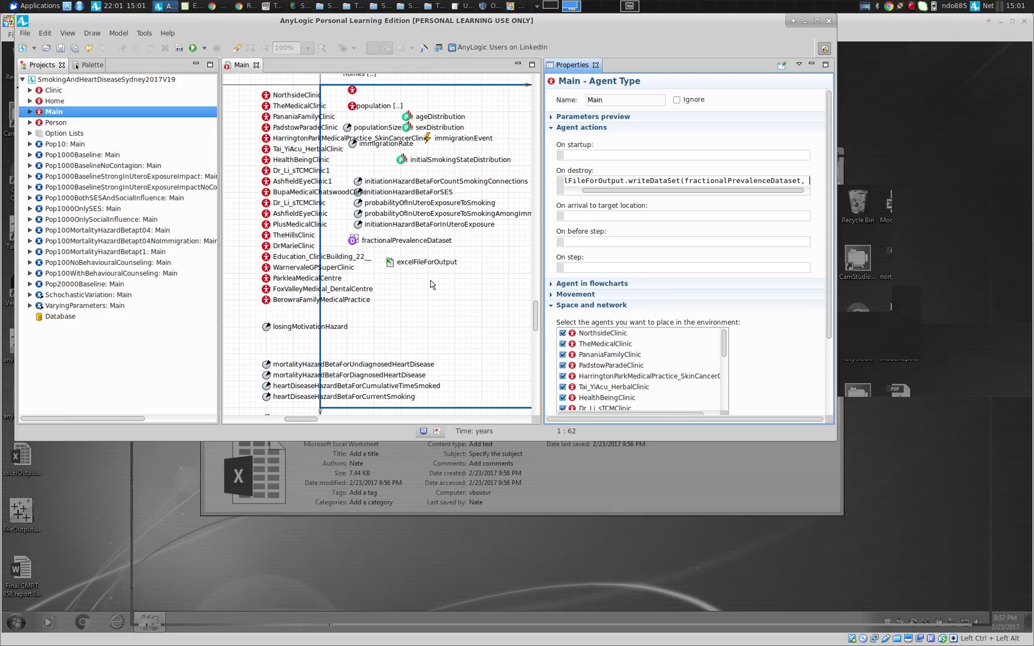
{"action": "type", "text": "1"}
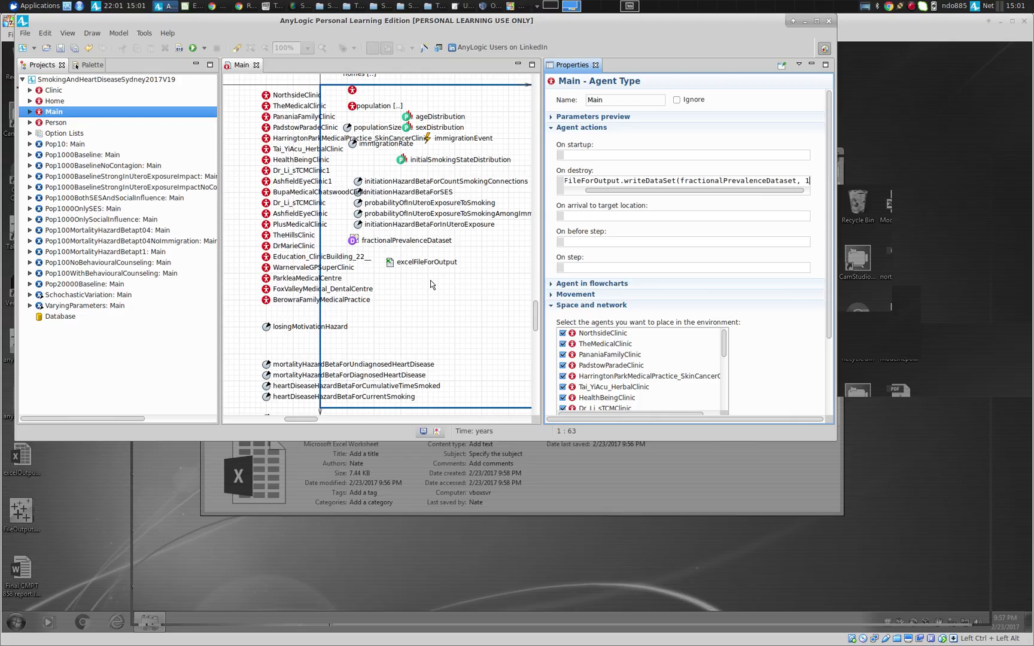
{"action": "type", "text": ","}
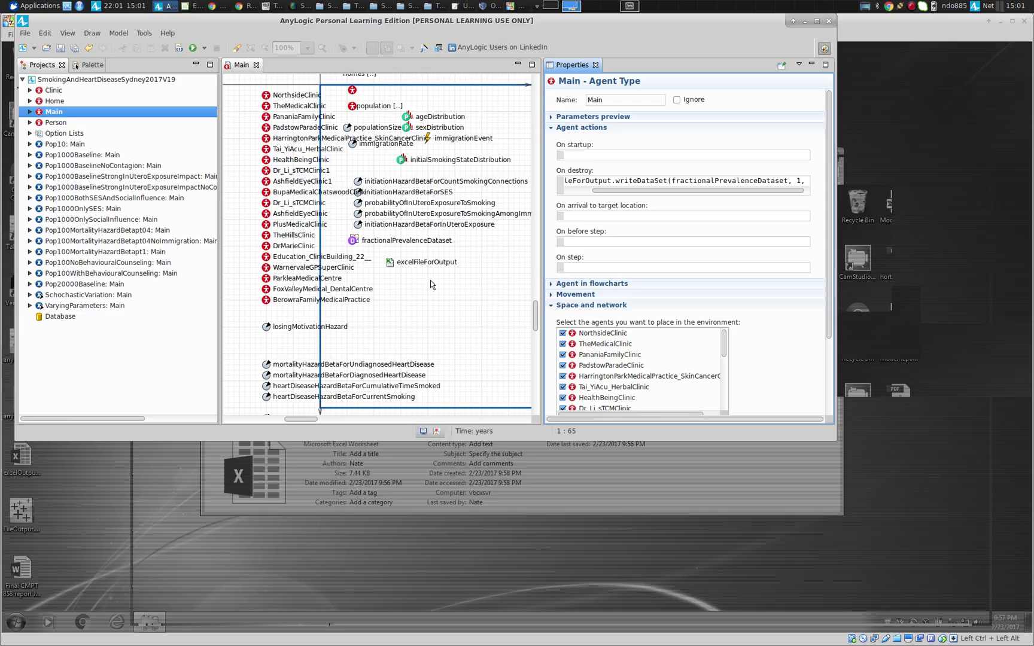
- Check the method's parameter order, complete the writeDataSet call with row index 10 and column index 2, and save the model
{"action": "key", "text": "Home"}
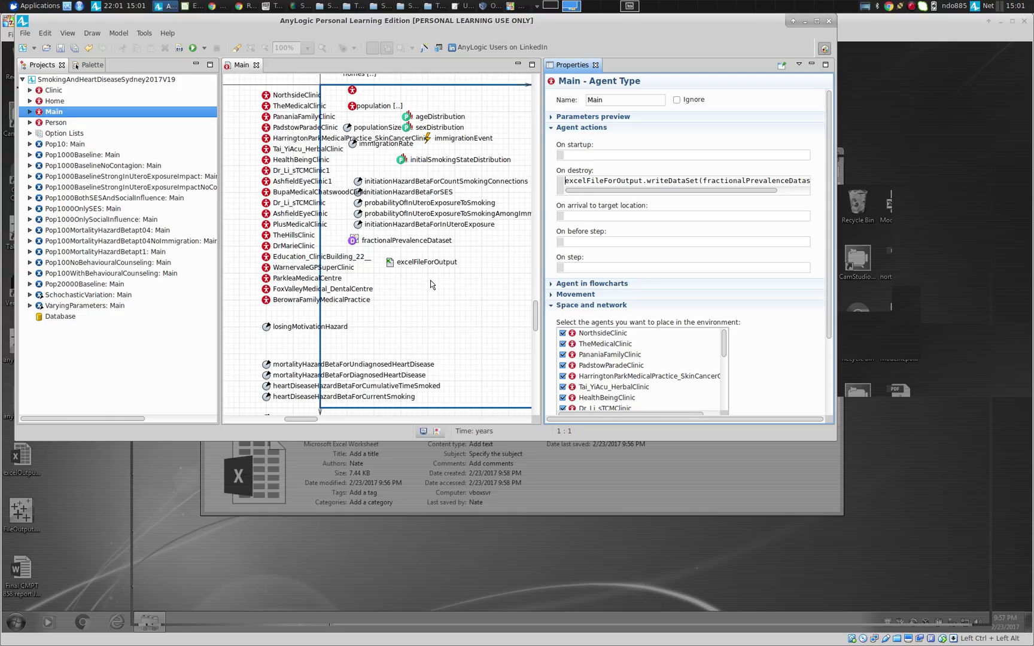
{"action": "left_click", "coordinate": [701, 181]}
{"action": "key", "text": "ctrl+space"}
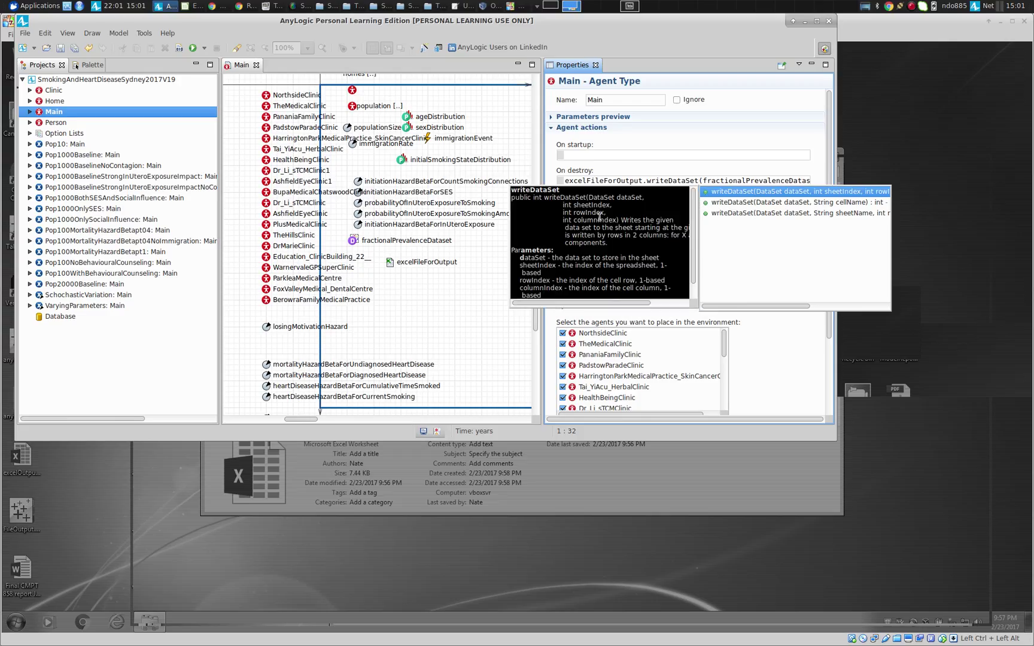
{"action": "key", "text": "Escape"}
{"action": "key", "text": "End"}
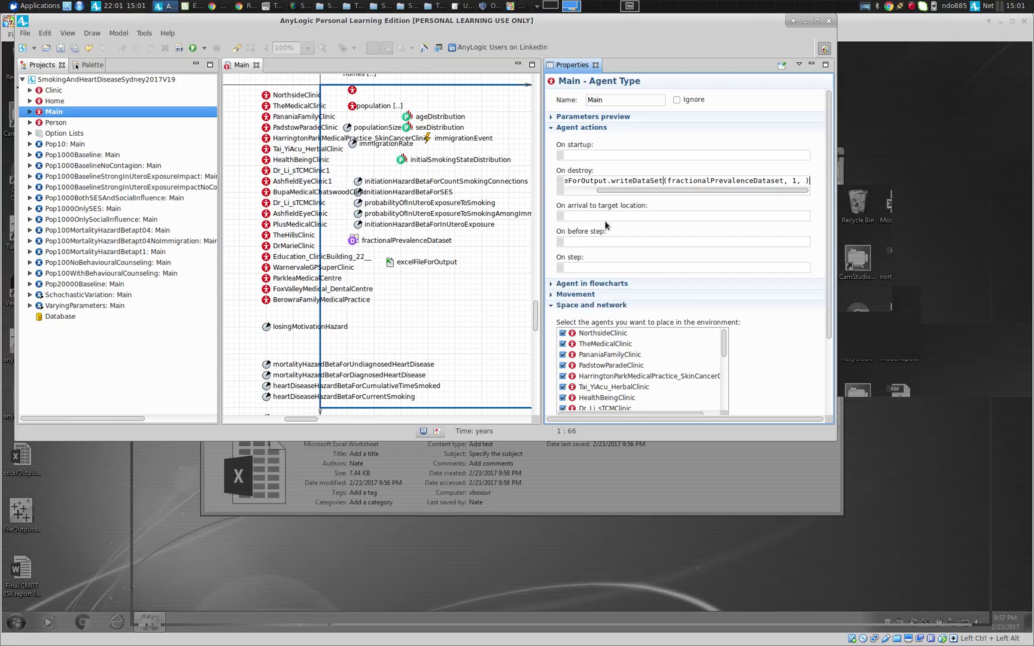
{"action": "key", "text": "Left"}
{"action": "type", "text": "10, "}
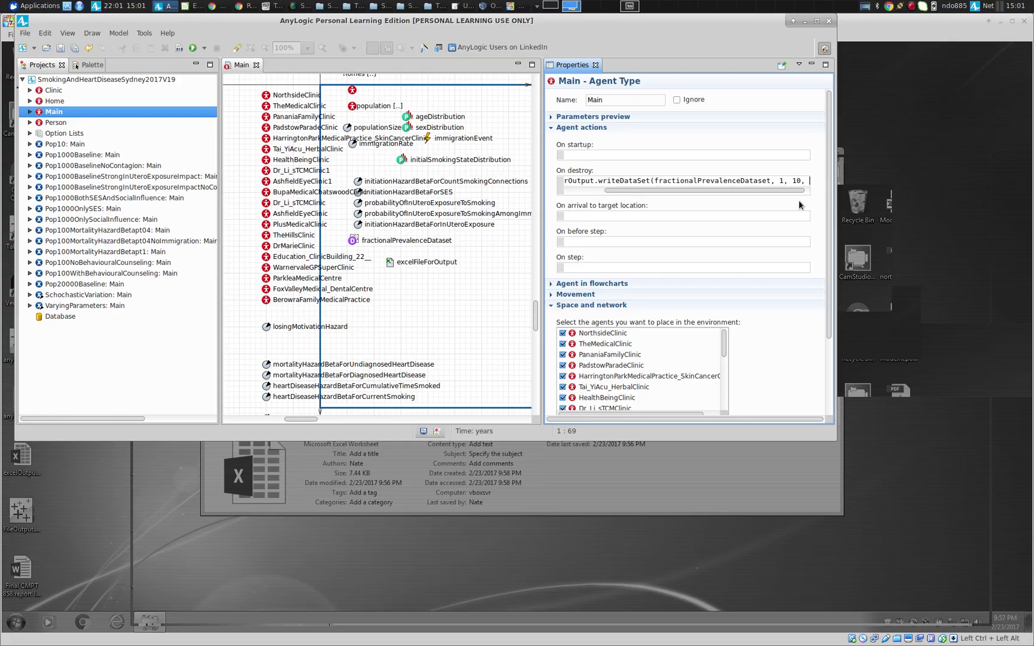
{"action": "type", "text": "2);"}
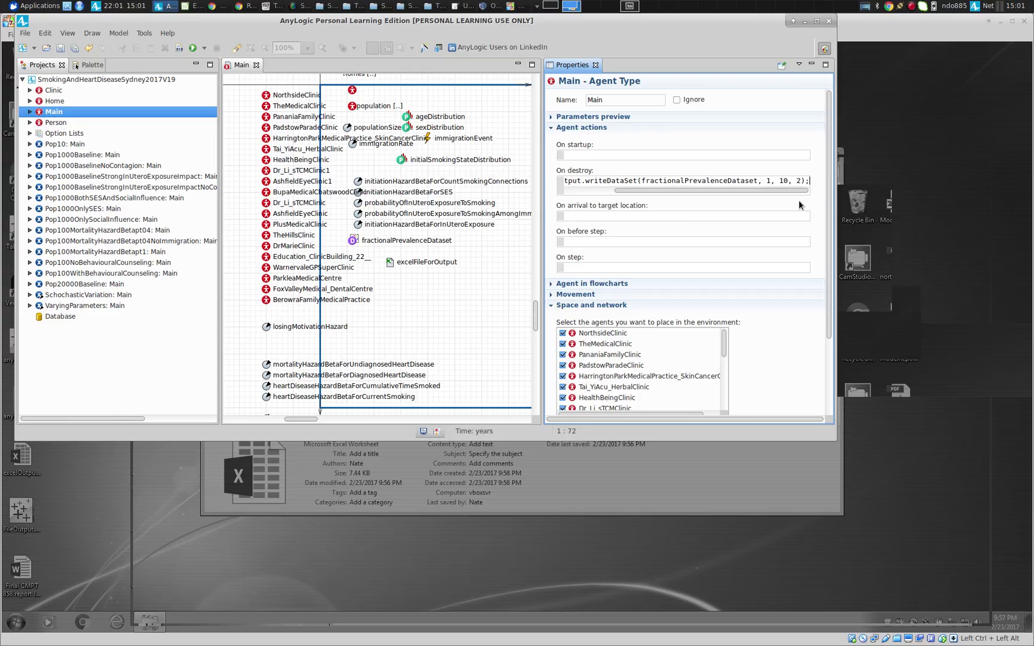
{"action": "key", "text": "Home"}
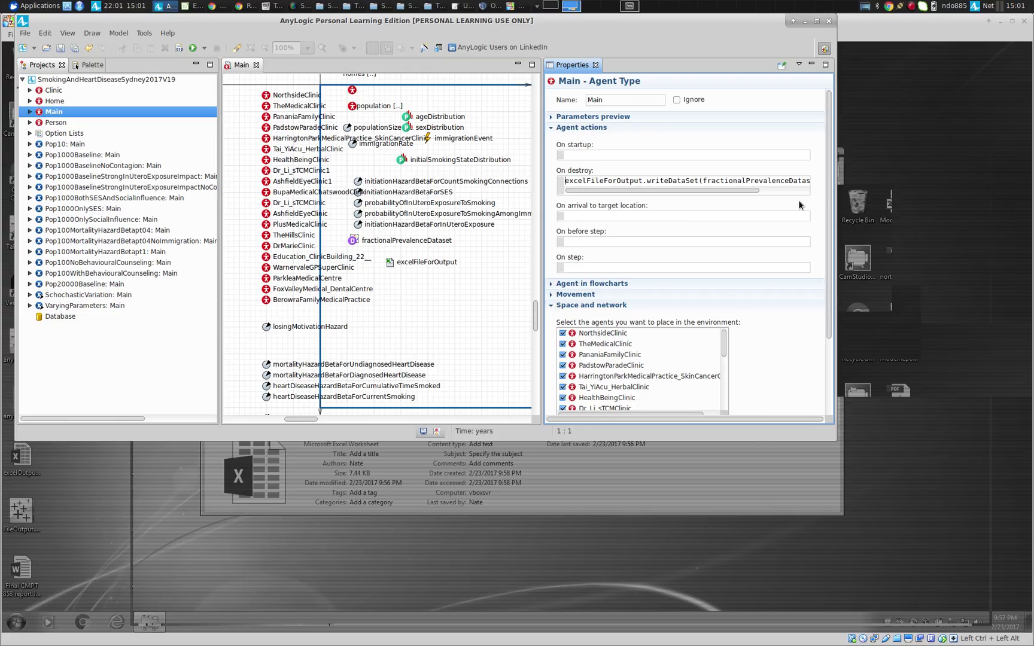
{"action": "key", "text": "ctrl+s"}
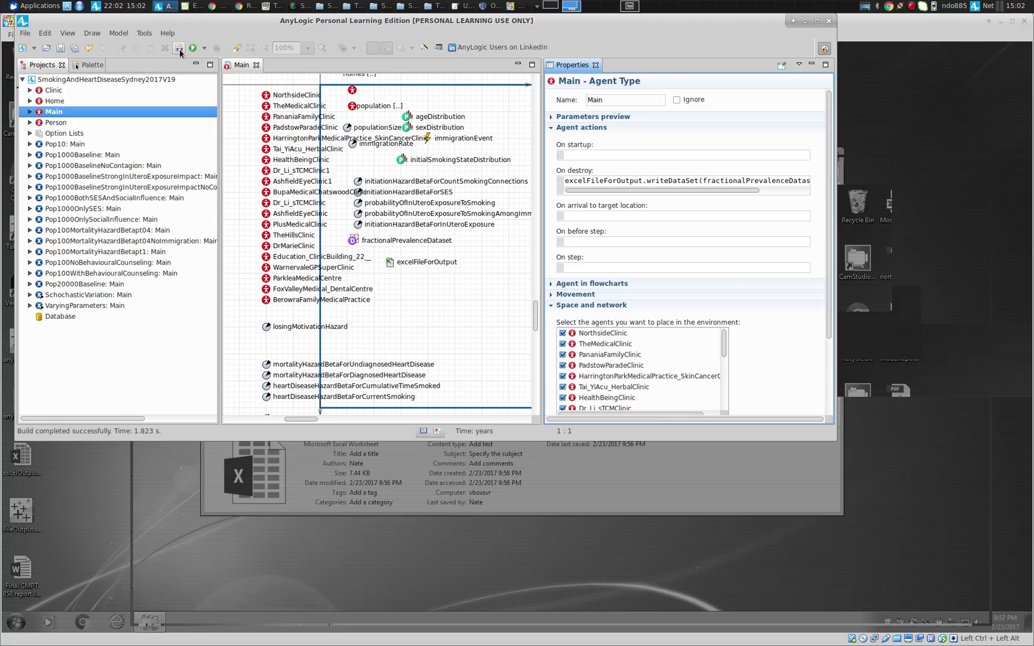
- Copy the whole On destroy statement and paste it into a new document in the Kate text editor
{"action": "left_click", "coordinate": [600, 180]}
{"action": "key", "text": "ctrl+a"}
{"action": "key", "text": "alt+Tab"}
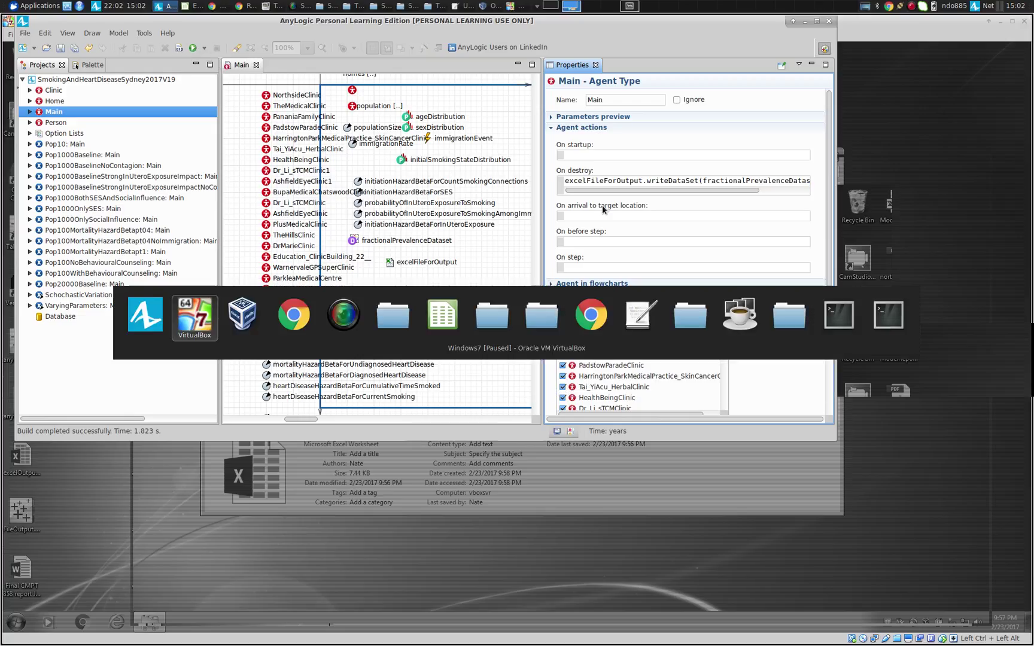
{"action": "key", "text": "alt+Tab"}
{"action": "key", "text": "alt+Tab"}
{"action": "key", "text": "alt+Tab"}
{"action": "key", "text": "alt+Tab"}
{"action": "key", "text": "alt+Tab"}
{"action": "key", "text": "alt+Tab"}
{"action": "key", "text": "alt+Tab"}
{"action": "key", "text": "alt+Tab"}
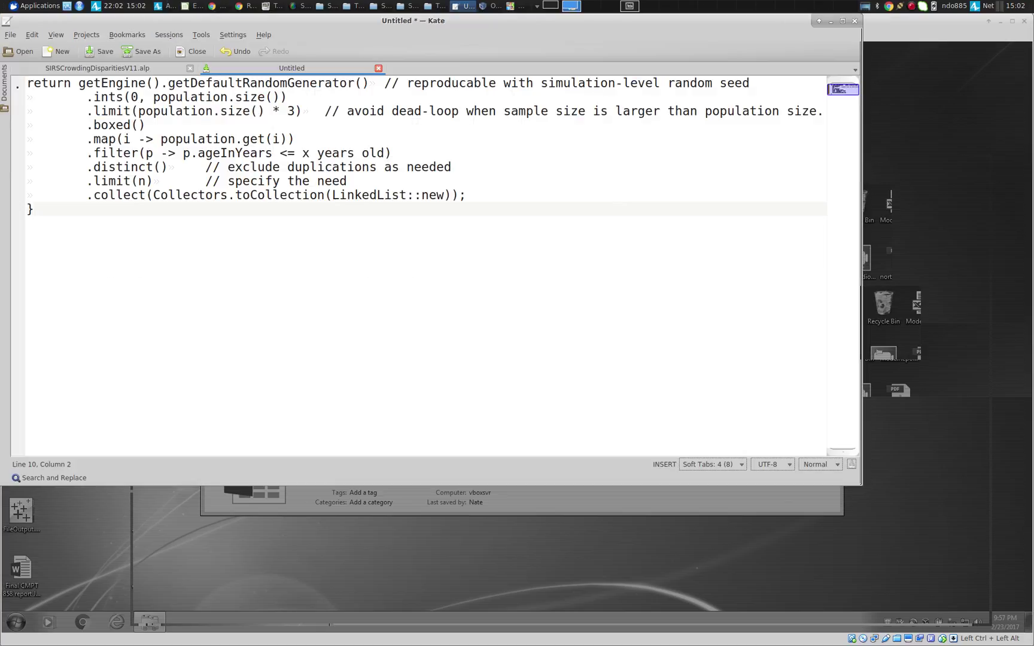
{"action": "key", "text": "ctrl+n"}
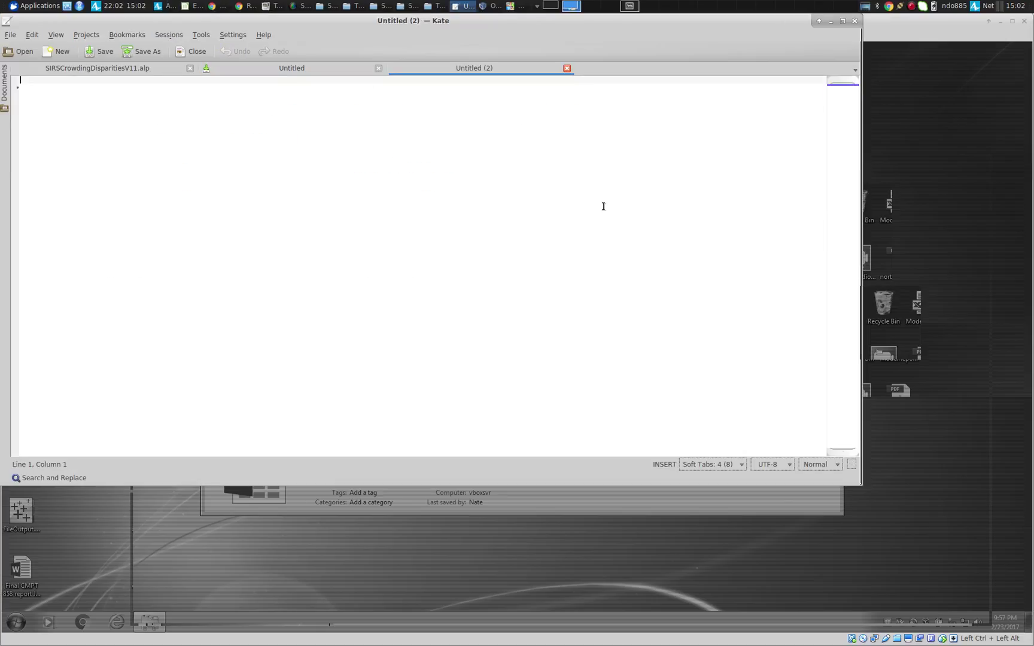
{"action": "type", "text": "excelFileForOutput.writeDataSet(fractionalPrevalenceDataset, 1, 10, 2);"}
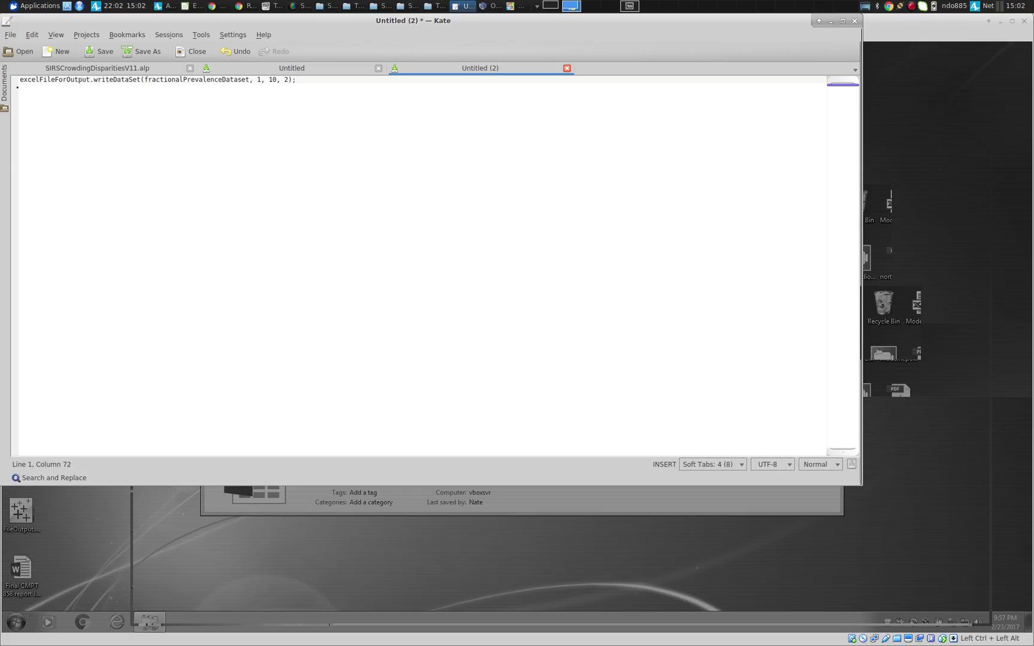
- Enlarge the text of the pasted statement and highlight the excelFileForOutput object name
{"action": "key", "text": "ctrl+plus"}
{"action": "key", "text": "ctrl+plus"}
{"action": "key", "text": "ctrl+plus"}
{"action": "key", "text": "ctrl+plus"}
{"action": "key", "text": "ctrl+plus"}
{"action": "key", "text": "ctrl+plus"}
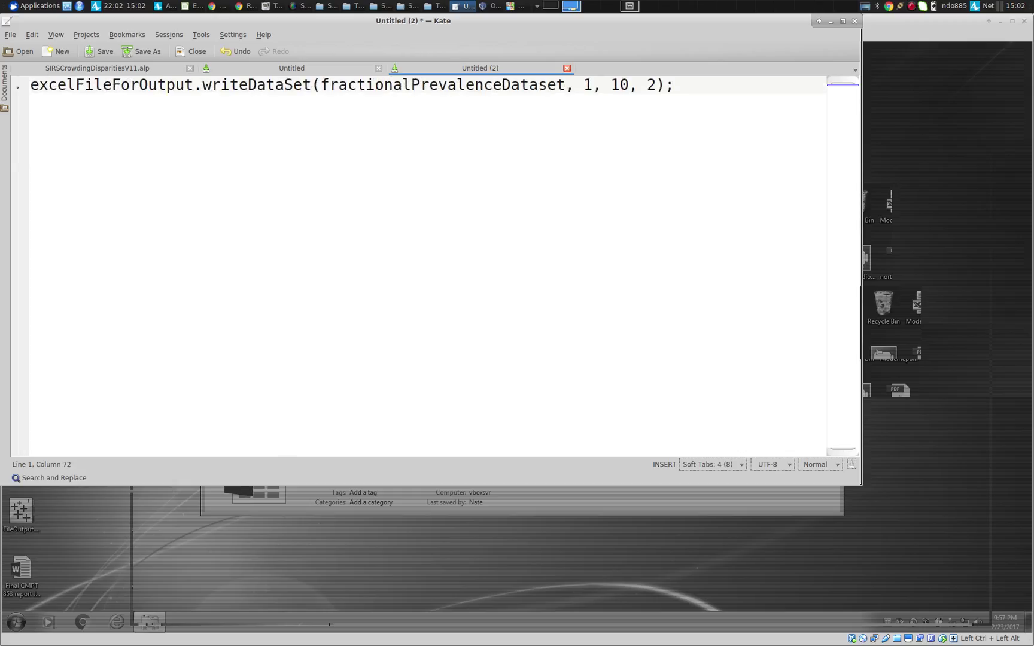
{"action": "key", "text": "ctrl+plus"}
{"action": "key", "text": "ctrl+plus"}
{"action": "key", "text": "ctrl+plus"}
{"action": "key", "text": "ctrl+plus"}
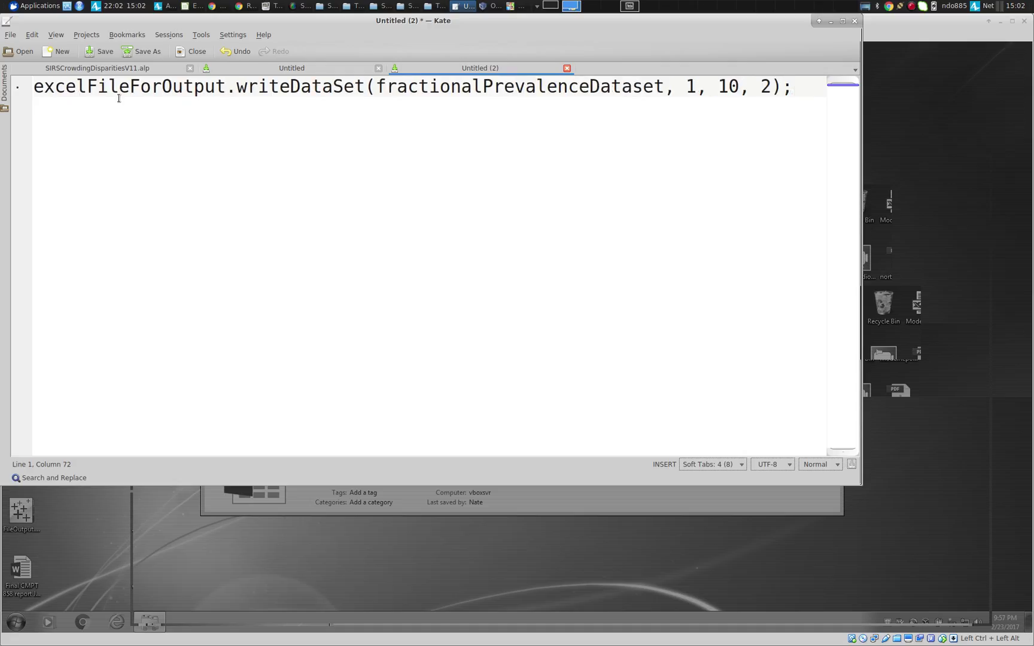
{"action": "triple_click", "coordinate": [142, 85]}
{"action": "double_click", "coordinate": [159, 85]}
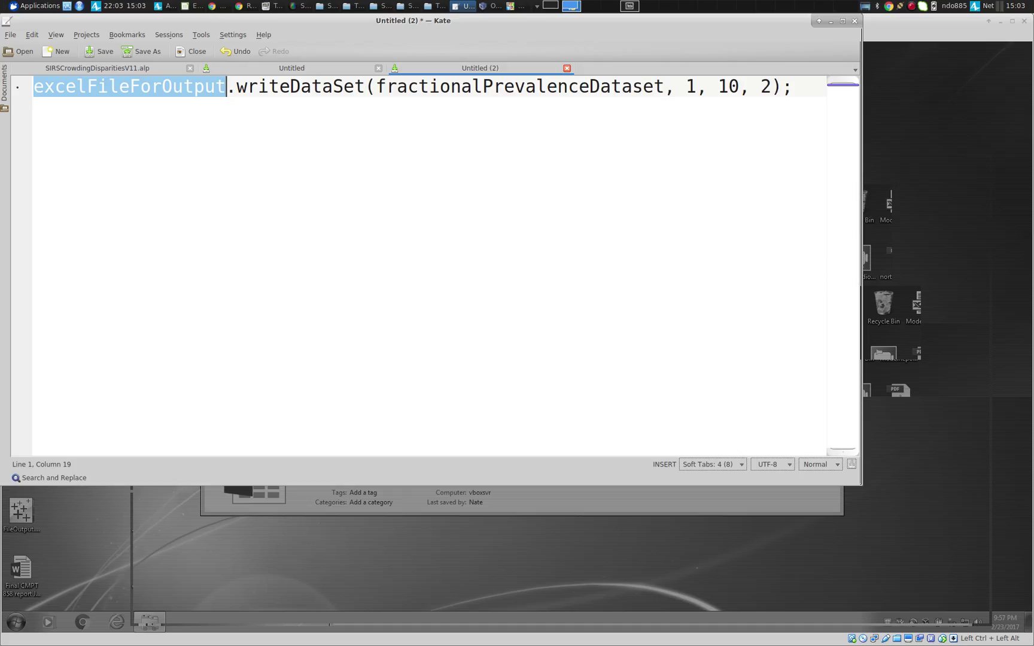
- Highlight the object name, the writeDataSet method and the fractionalPrevalenceDataset argument of the statement one after another
{"action": "key", "text": "End"}
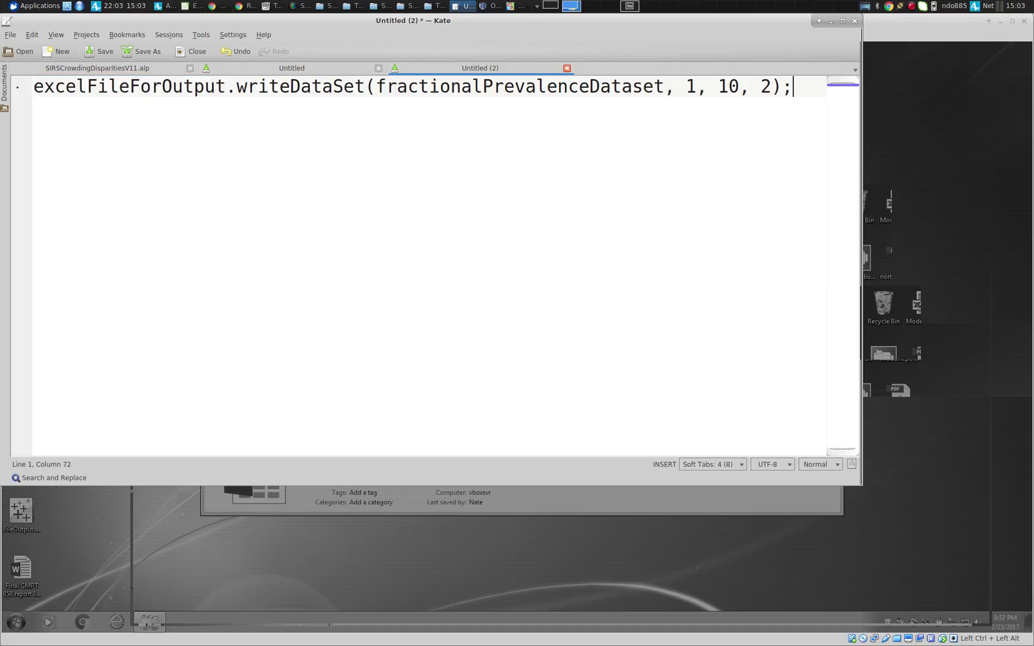
{"action": "key", "text": "Home"}
{"action": "key", "text": "ctrl+shift+Right"}
{"action": "key", "text": "Right"}
{"action": "key", "text": "Right"}
{"action": "key", "text": "ctrl+shift+Right"}
{"action": "key", "text": "Right"}
{"action": "key", "text": "ctrl+Right"}
{"action": "key", "text": "ctrl+shift+Left"}
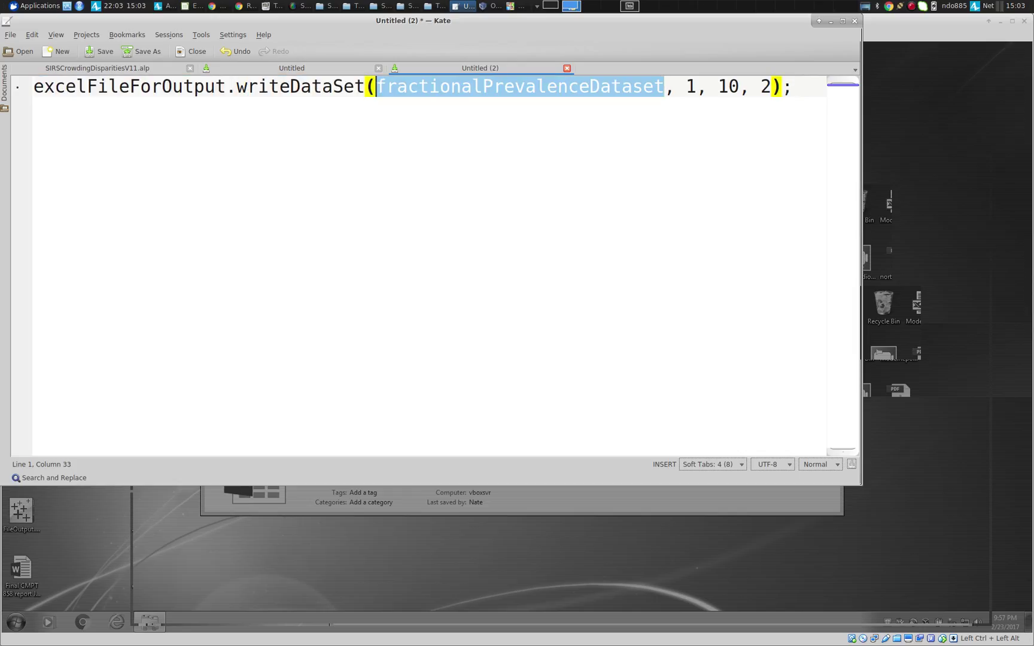
- Highlight the sheet, row and column arguments 1, 10 and 2 of the statement one after another
{"action": "key", "text": "ctrl+Right"}
{"action": "key", "text": "ctrl+Right"}
{"action": "key", "text": "shift+Right"}
{"action": "key", "text": "ctrl+Right"}
{"action": "key", "text": "ctrl+Right"}
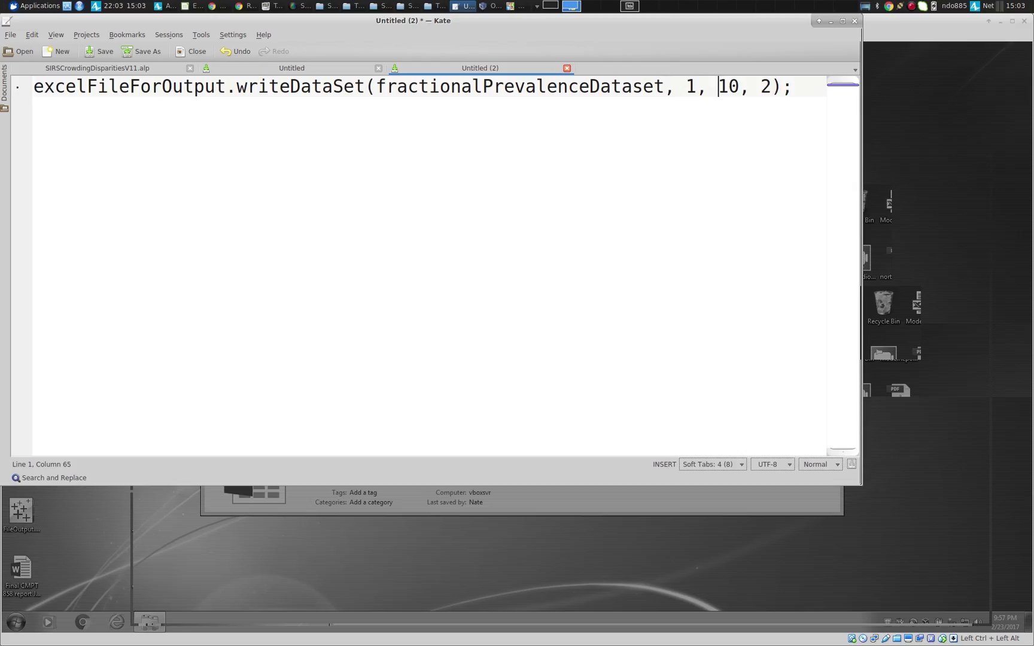
{"action": "key", "text": "shift+Right"}
{"action": "key", "text": "shift+Right"}
{"action": "key", "text": "ctrl+Right"}
{"action": "key", "text": "ctrl+Right"}
{"action": "key", "text": "shift+Right"}
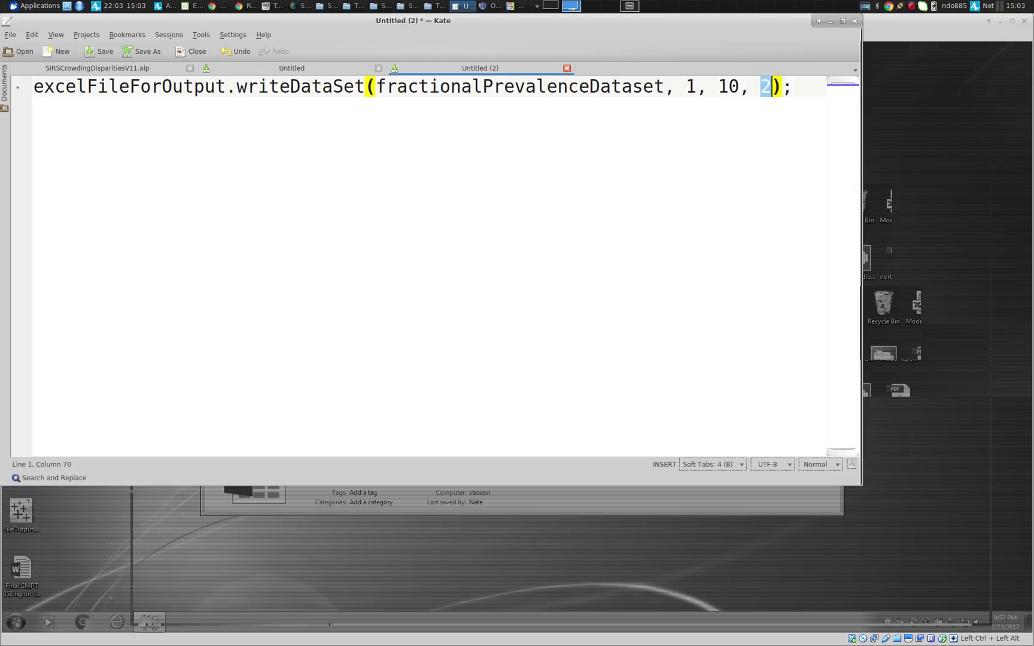
- Switch back to AnyLogic and launch the Pop100NoBehaviouralCounseling experiment from the project tree
{"action": "key", "text": "alt+Tab"}
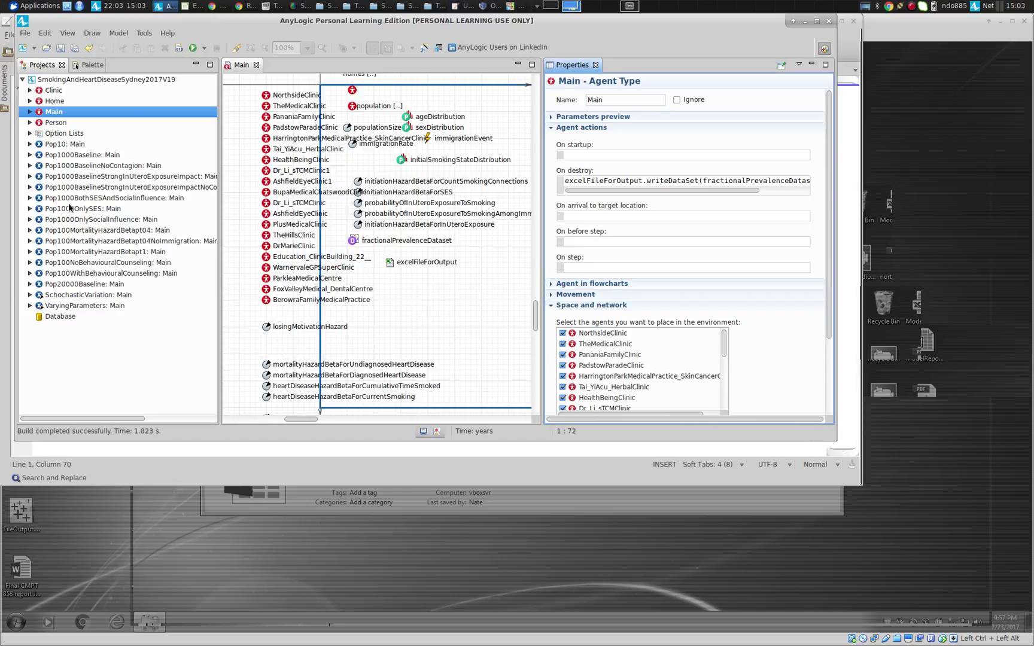
{"action": "right_click", "coordinate": [84, 264]}
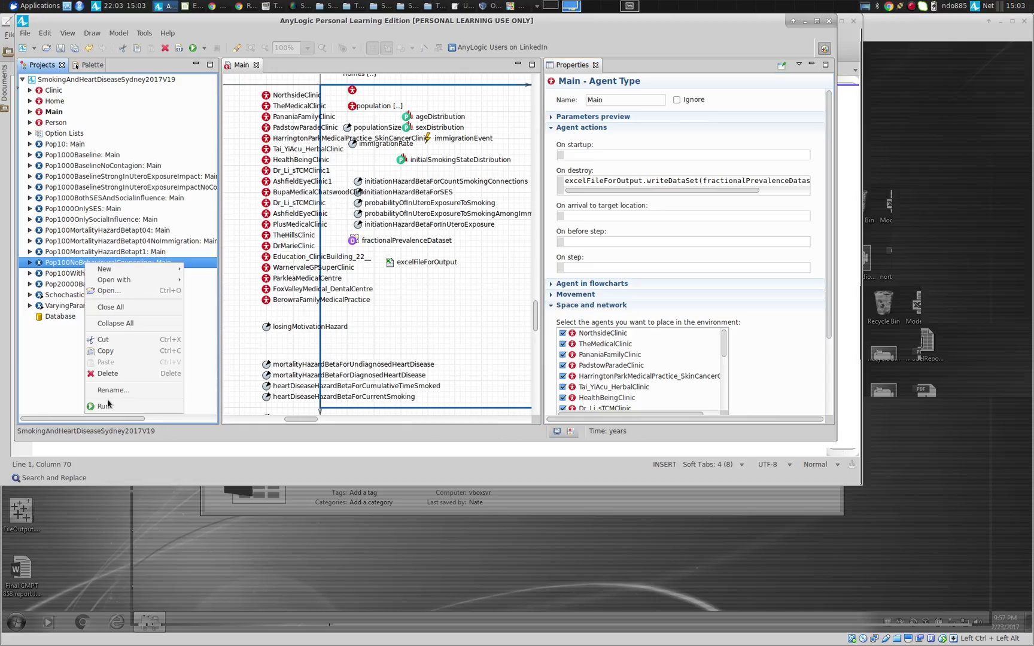
{"action": "left_click", "coordinate": [113, 408]}
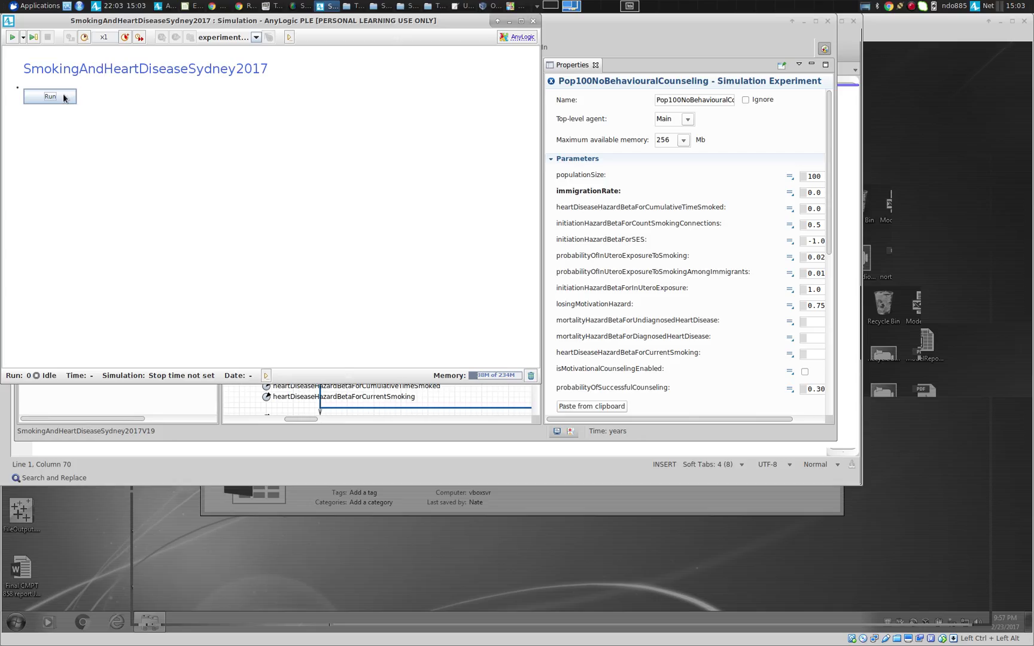
- Check the experiment's model time settings and start the simulation run in its window
{"action": "left_click", "coordinate": [752, 322]}
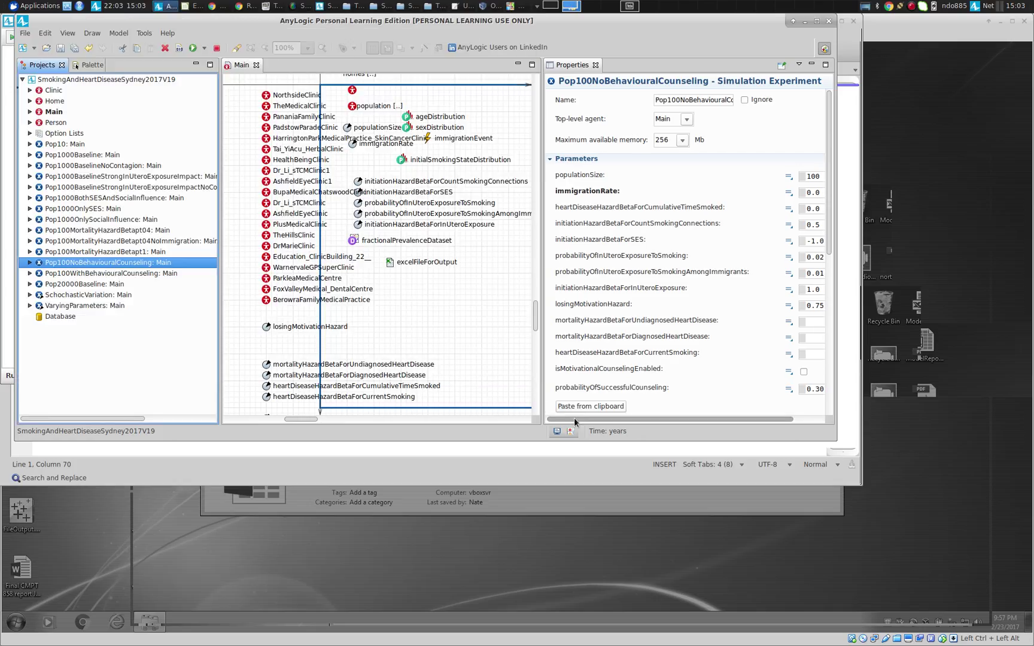
{"action": "left_click", "coordinate": [828, 358]}
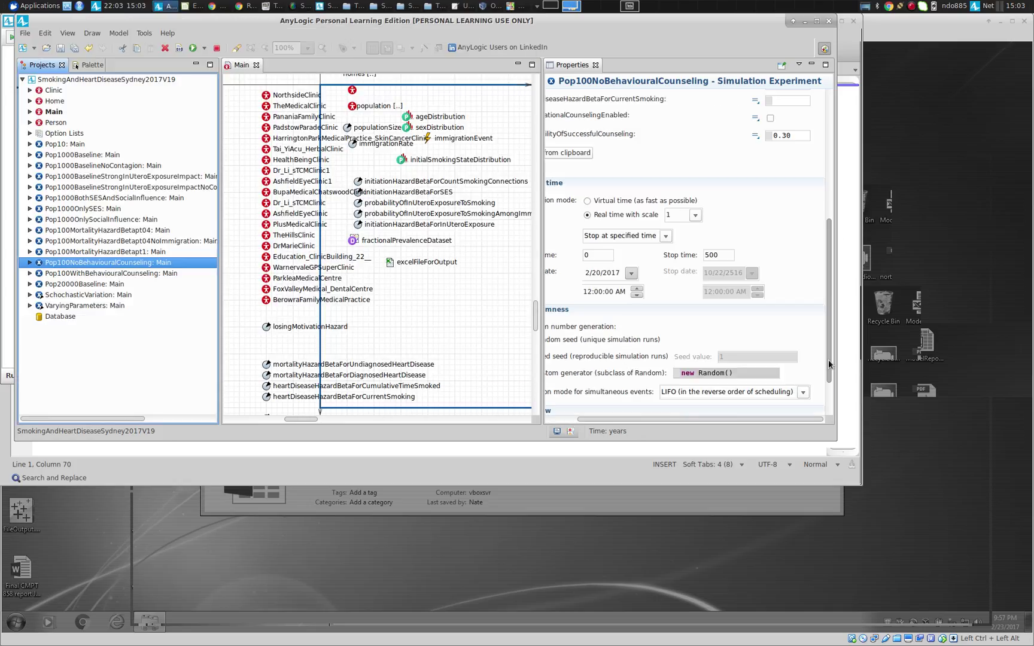
{"action": "key", "text": "alt+Tab"}
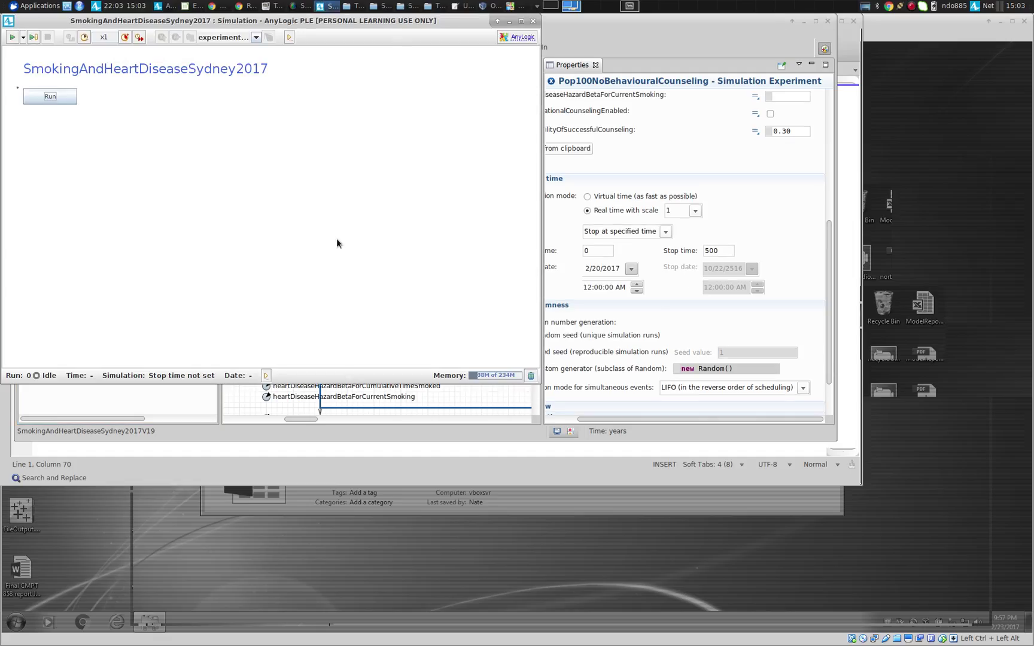
{"action": "left_click", "coordinate": [36, 96]}
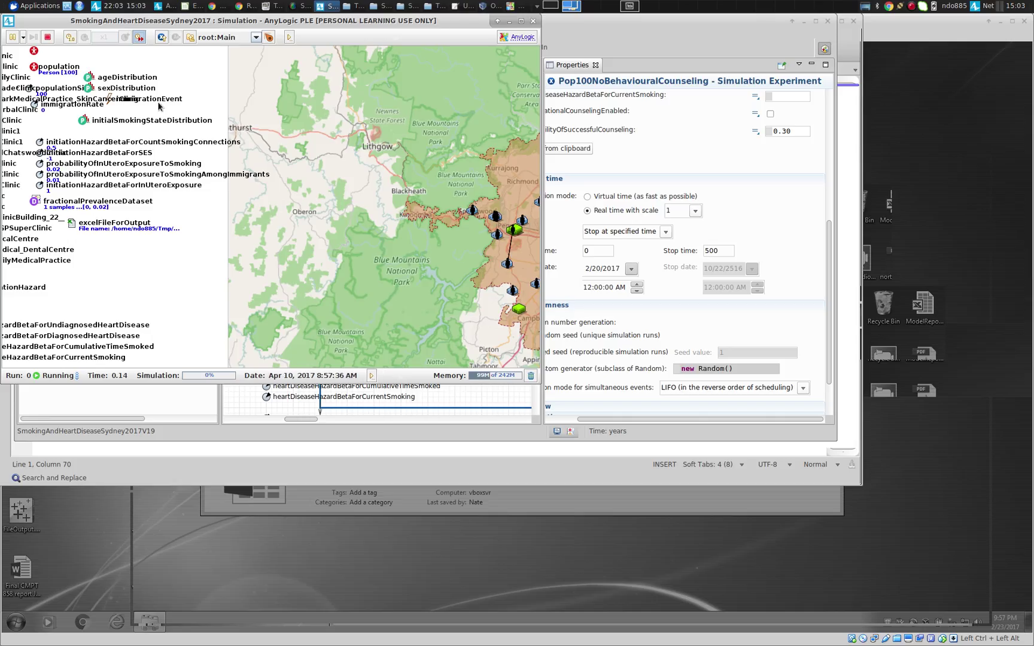
- Maximize the simulation and model editor windows, and stop the running simulation so that Main is destroyed
{"action": "left_click_drag", "start_coordinate": [149, 24], "coordinate": [343, 58]}
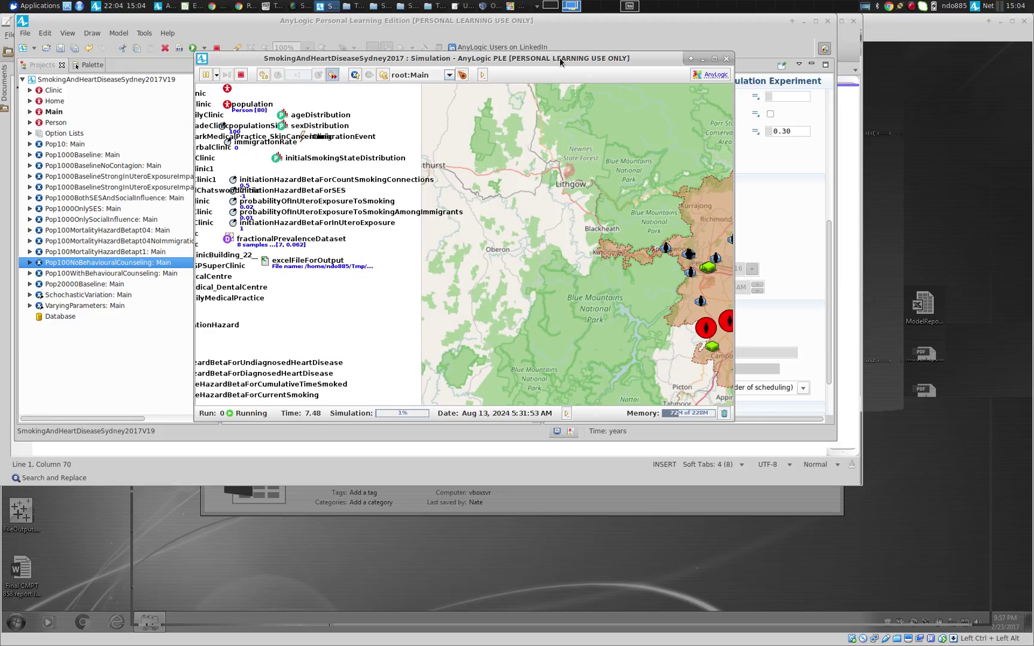
{"action": "key", "text": "alt+F10"}
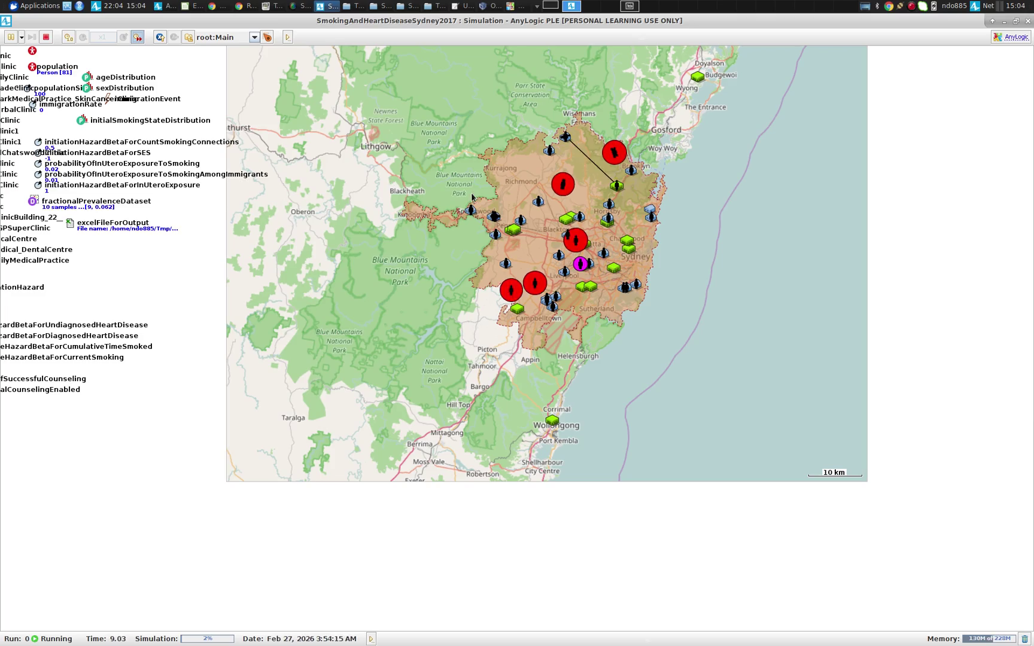
{"action": "double_click", "coordinate": [377, 21]}
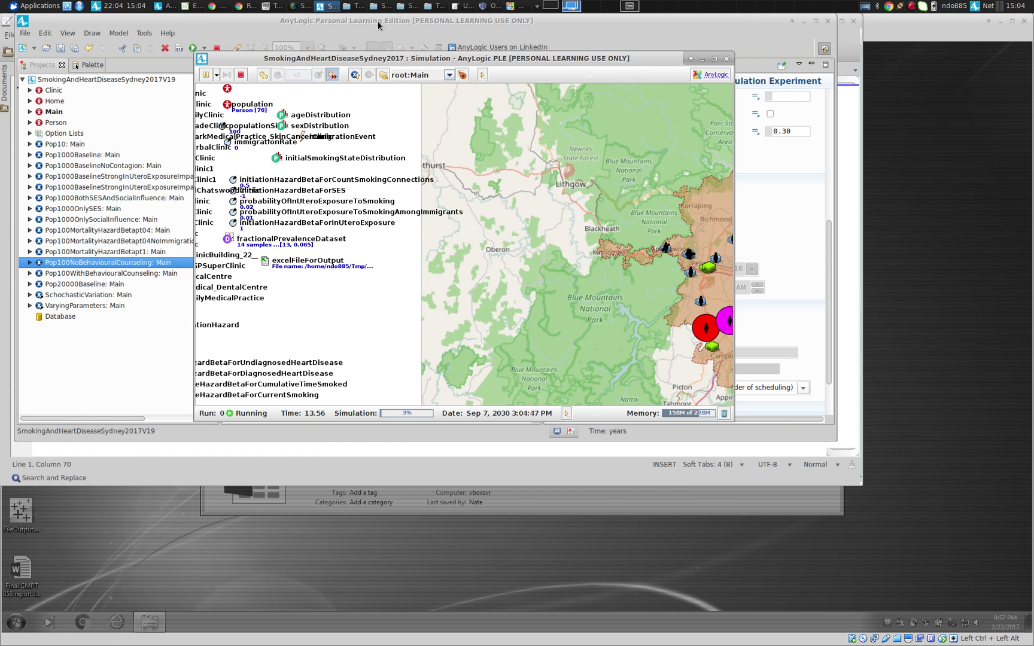
{"action": "double_click", "coordinate": [377, 21]}
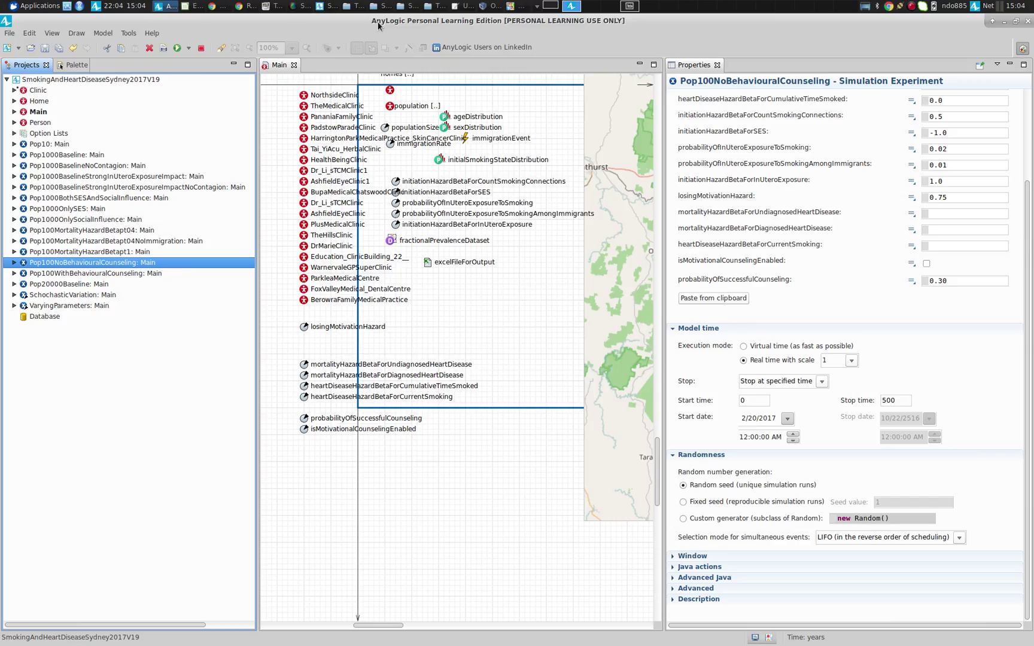
{"action": "key", "text": "alt+Tab"}
{"action": "double_click", "coordinate": [376, 59]}
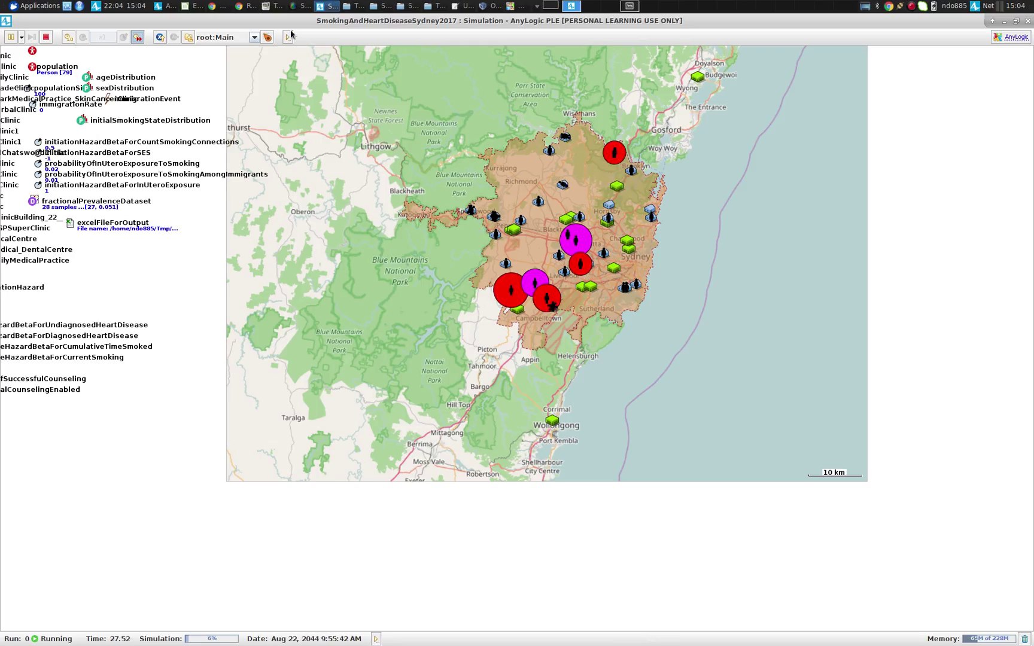
{"action": "left_click", "coordinate": [46, 37]}
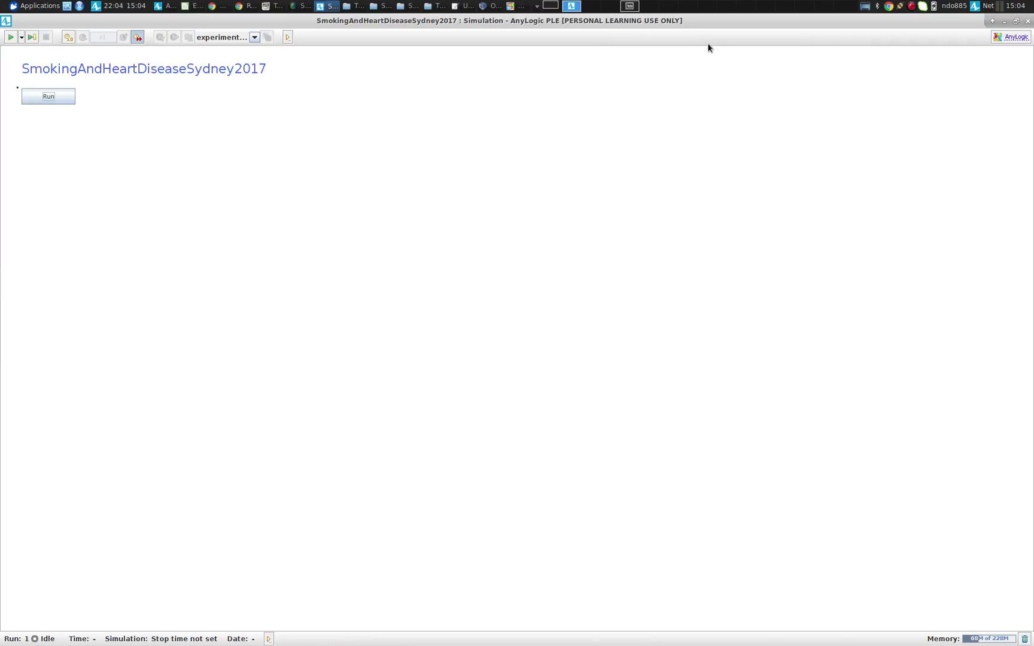
- Restore and close the simulation window, and switch to the Windows7 virtual machine in VirtualBox
{"action": "left_click_drag", "start_coordinate": [837, 21], "coordinate": [705, 93]}
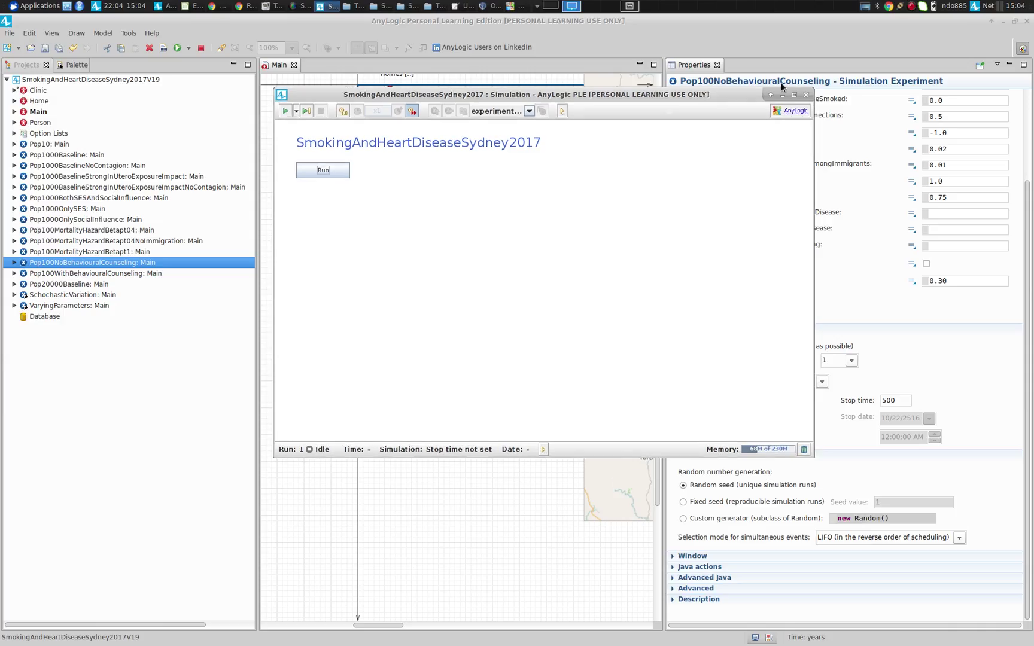
{"action": "left_click", "coordinate": [806, 95]}
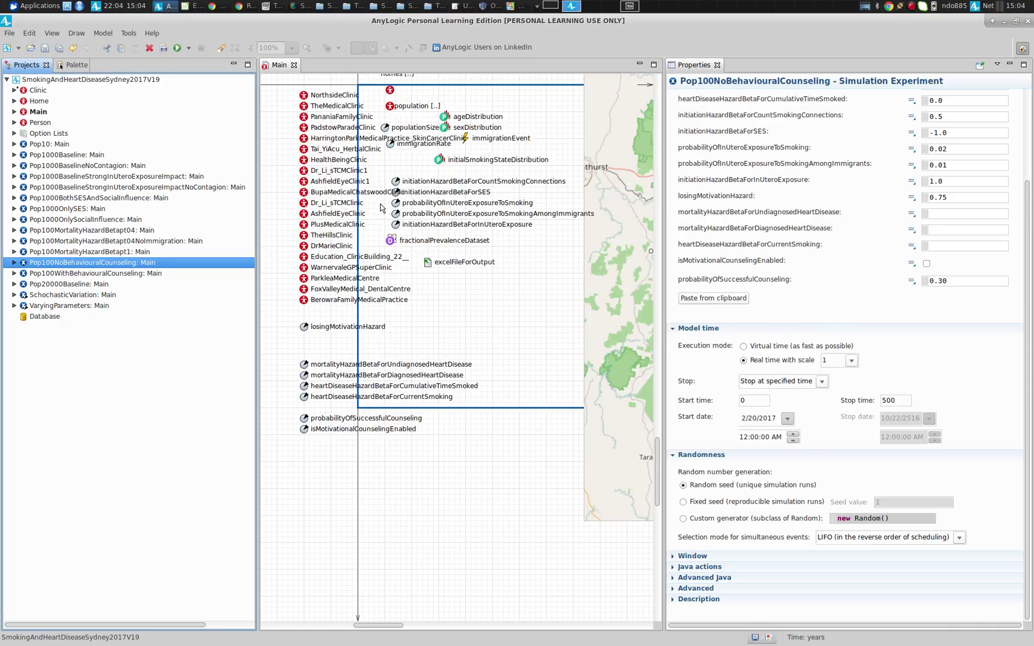
{"action": "key", "text": "alt+Tab"}
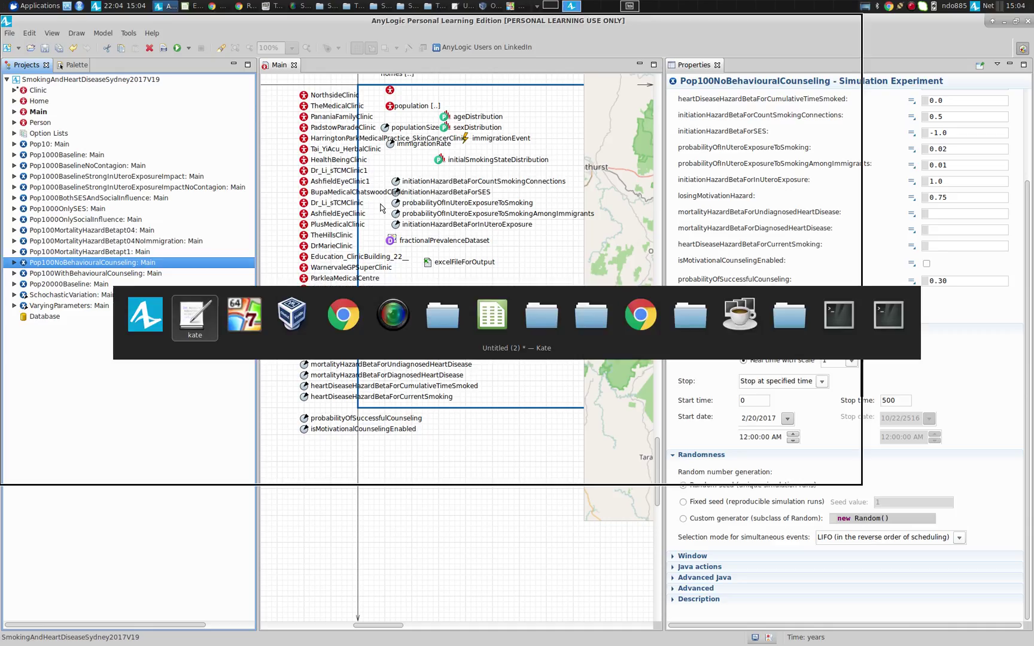
{"action": "key", "text": "alt+shift+Tab"}
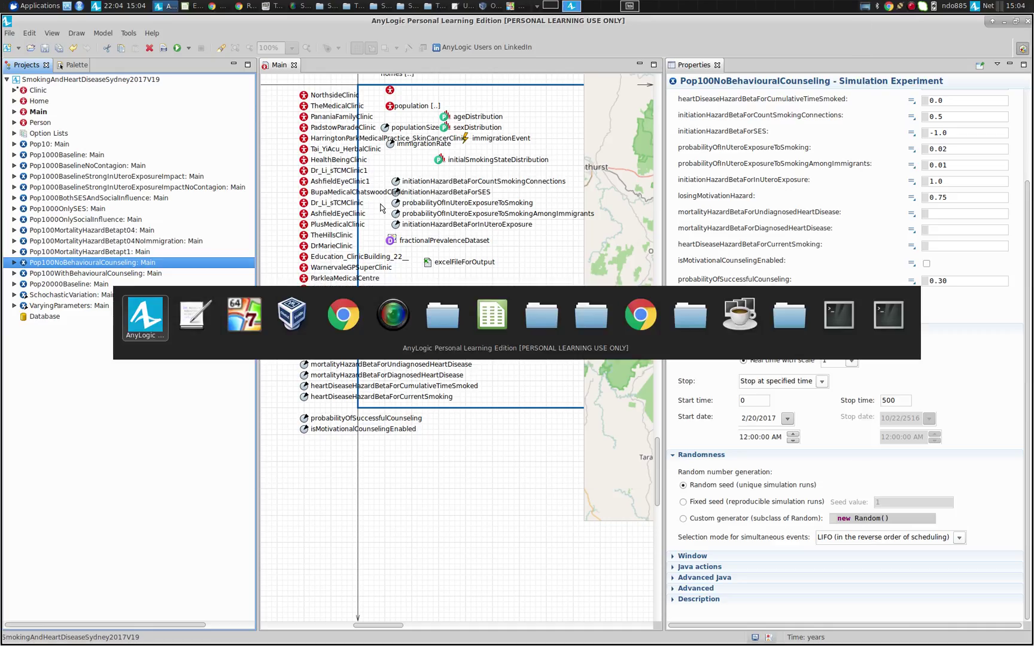
{"action": "key", "text": "alt+Tab"}
{"action": "key", "text": "alt+Tab"}
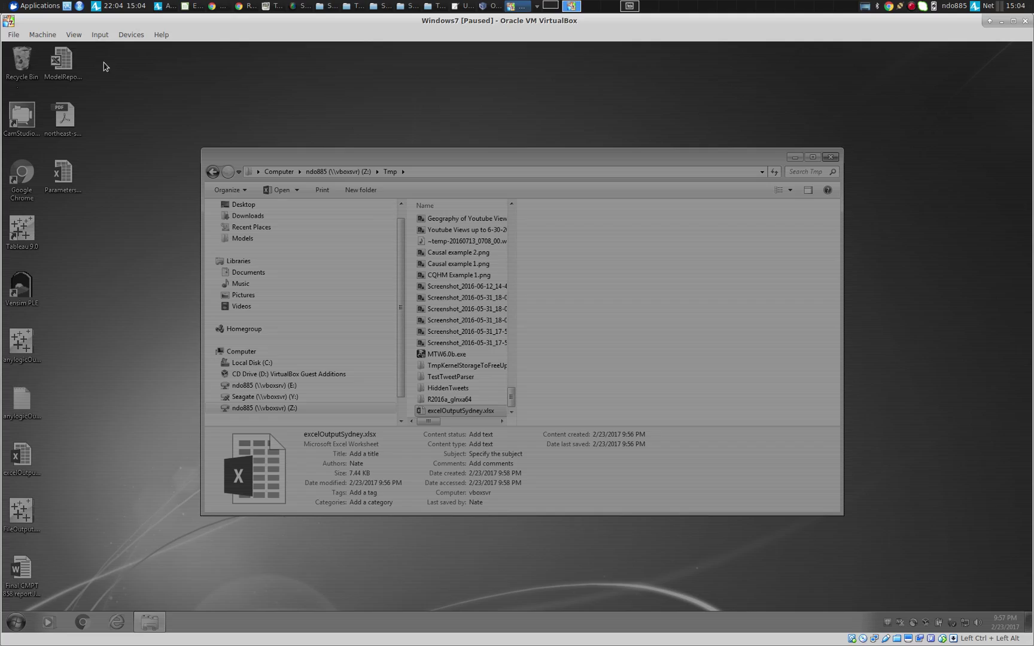
- Resume the paused virtual machine and open excelOutputSydney.xlsx from the Tmp folder in a maximized Excel window
{"action": "left_click", "coordinate": [37, 36]}
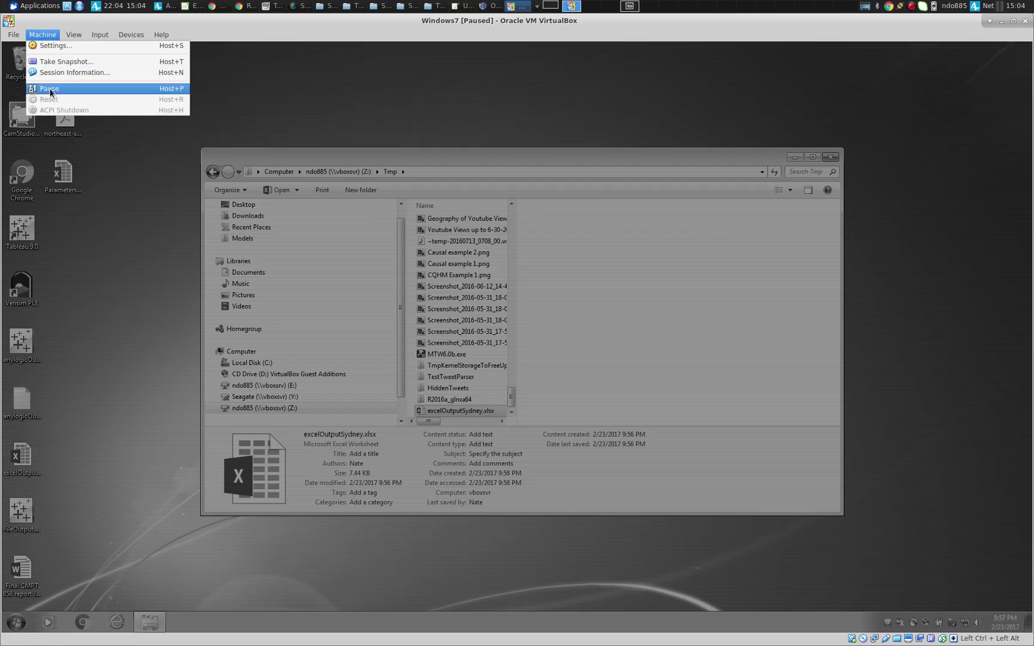
{"action": "left_click", "coordinate": [49, 88]}
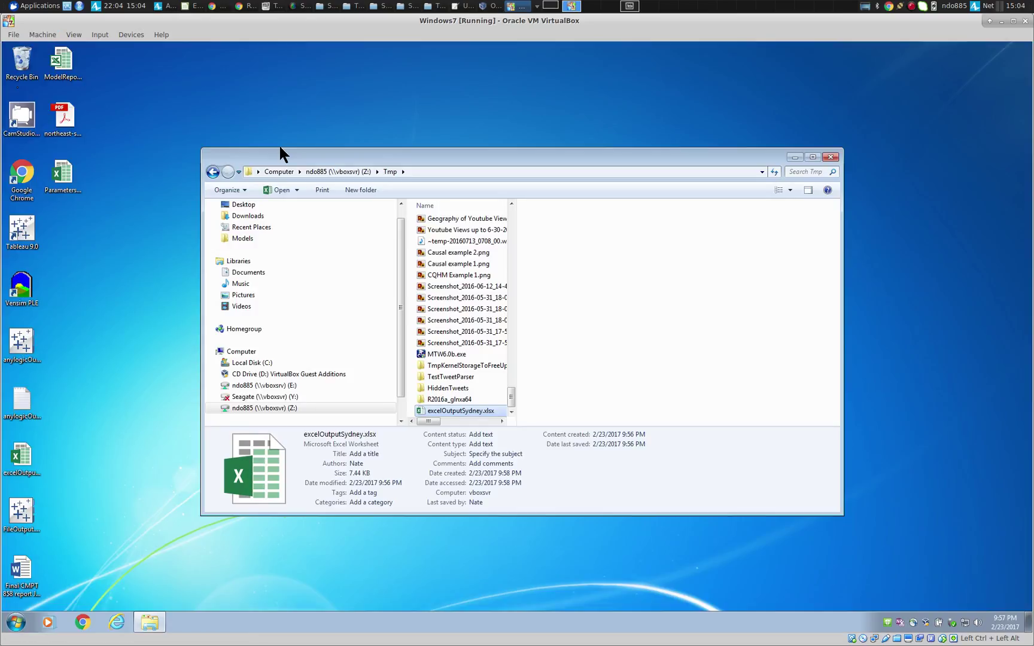
{"action": "double_click", "coordinate": [379, 155]}
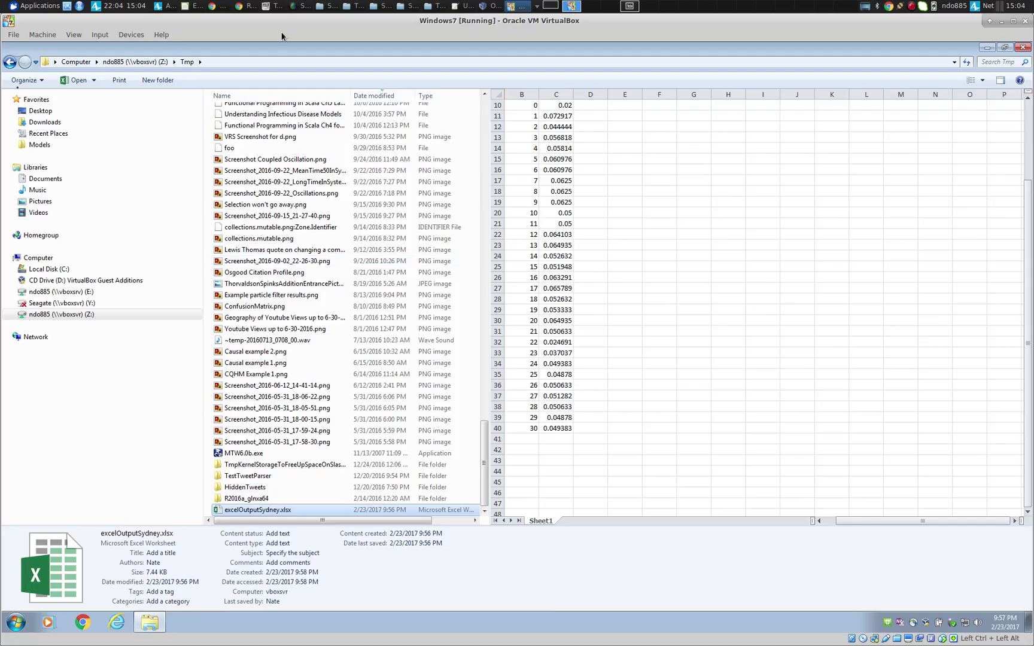
{"action": "double_click", "coordinate": [278, 47]}
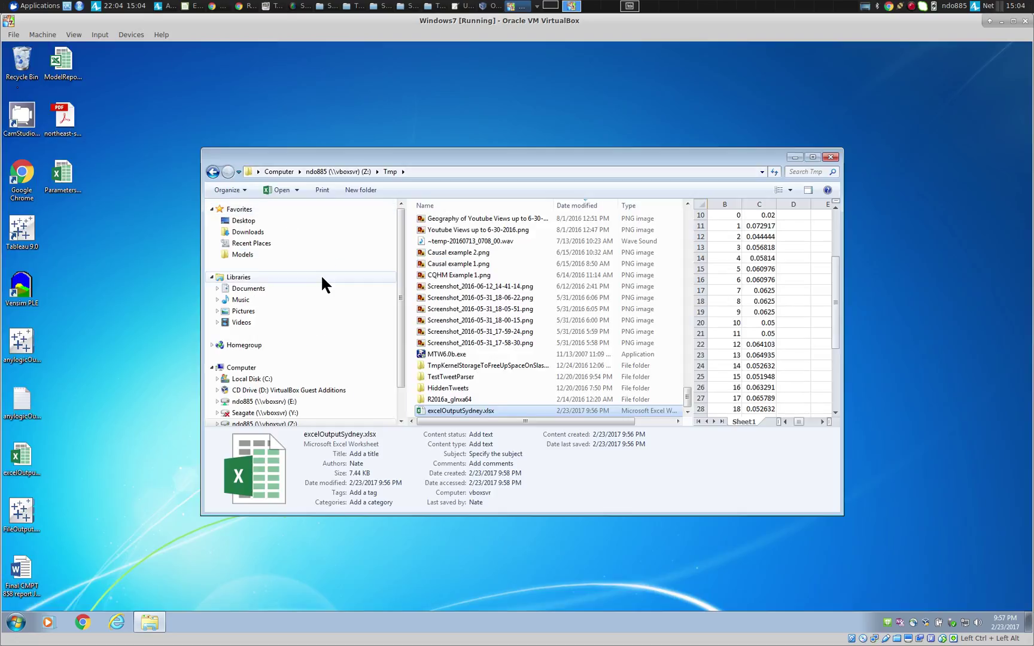
{"action": "double_click", "coordinate": [455, 410]}
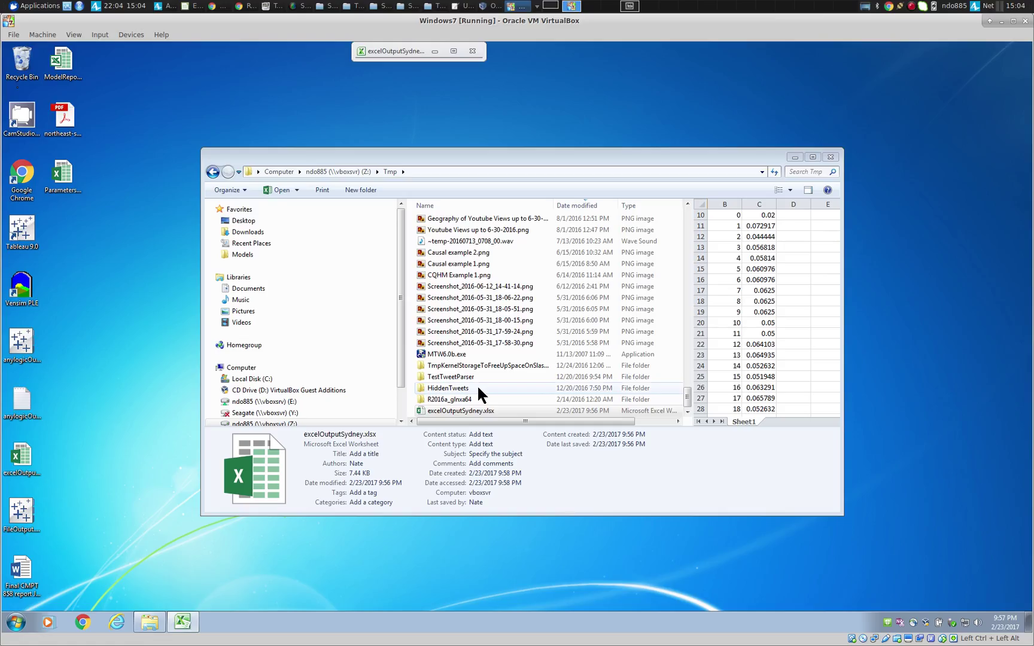
{"action": "double_click", "coordinate": [415, 51]}
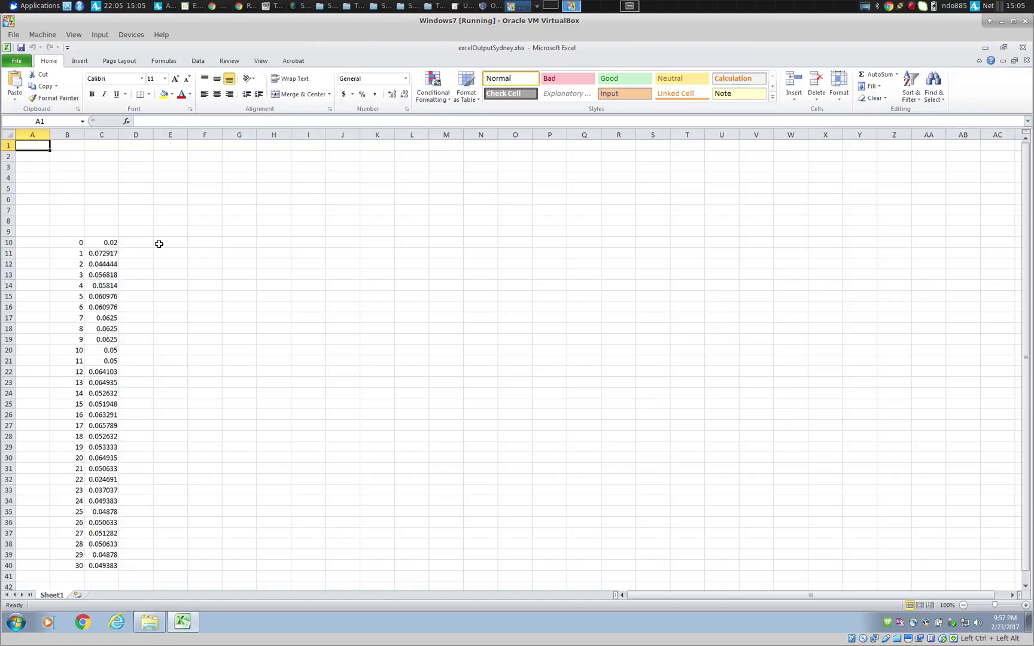
- Examine the exported dataset from cell B10 on, and highlight B7:B10 in a smaller Excel window to point at the space above it
{"action": "left_click", "coordinate": [159, 243]}
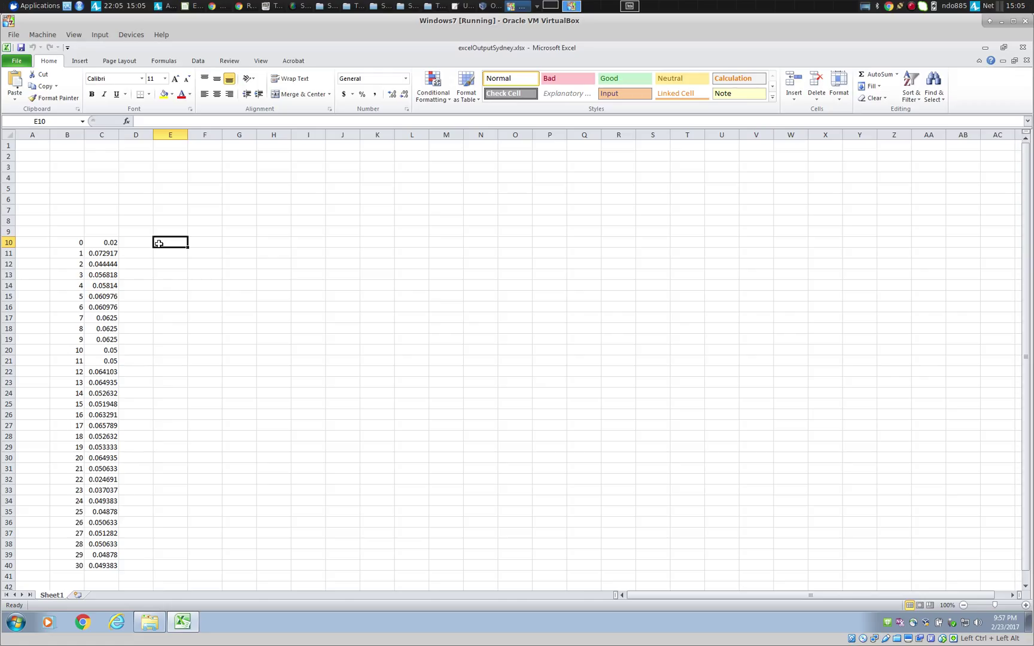
{"action": "key", "text": "Left"}
{"action": "key", "text": "Left"}
{"action": "key", "text": "Left"}
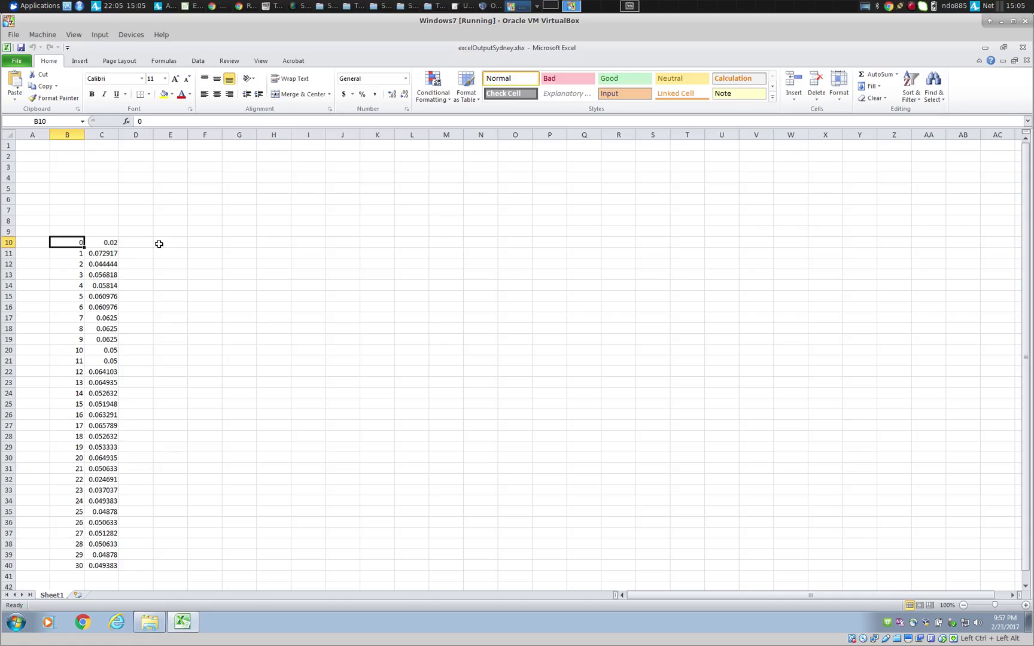
{"action": "double_click", "coordinate": [170, 46]}
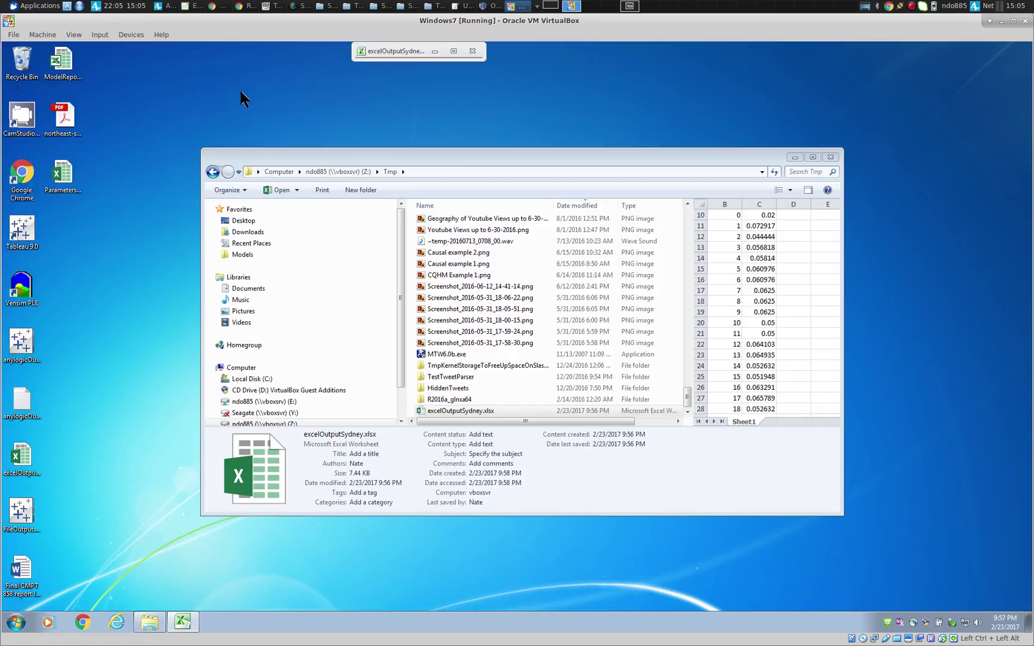
{"action": "left_click_drag", "start_coordinate": [450, 59], "coordinate": [743, 445]}
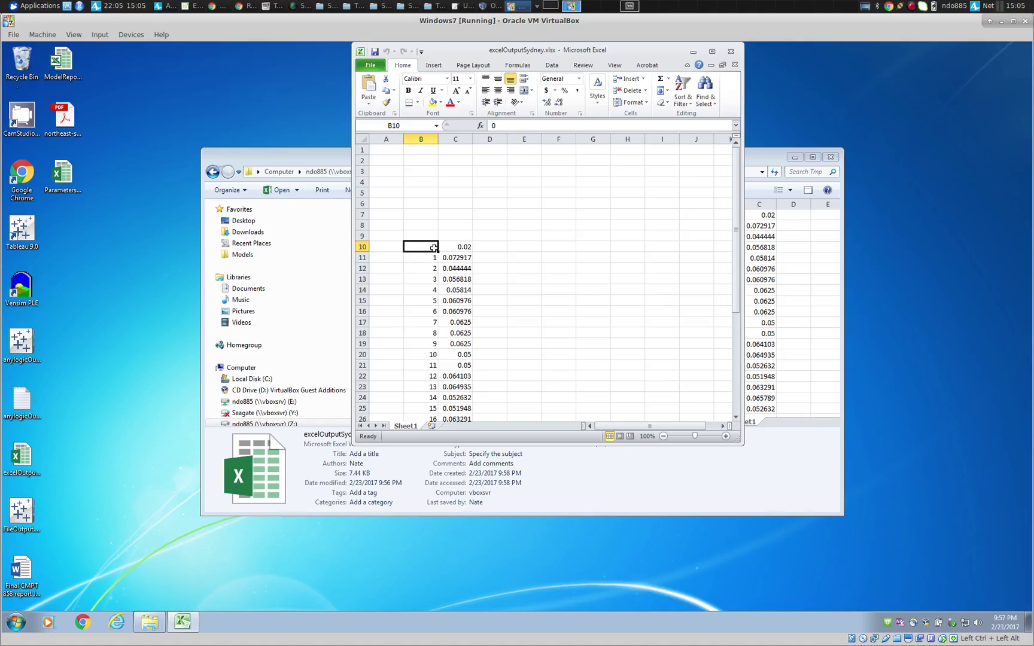
{"action": "left_click_drag", "start_coordinate": [434, 248], "coordinate": [426, 215]}
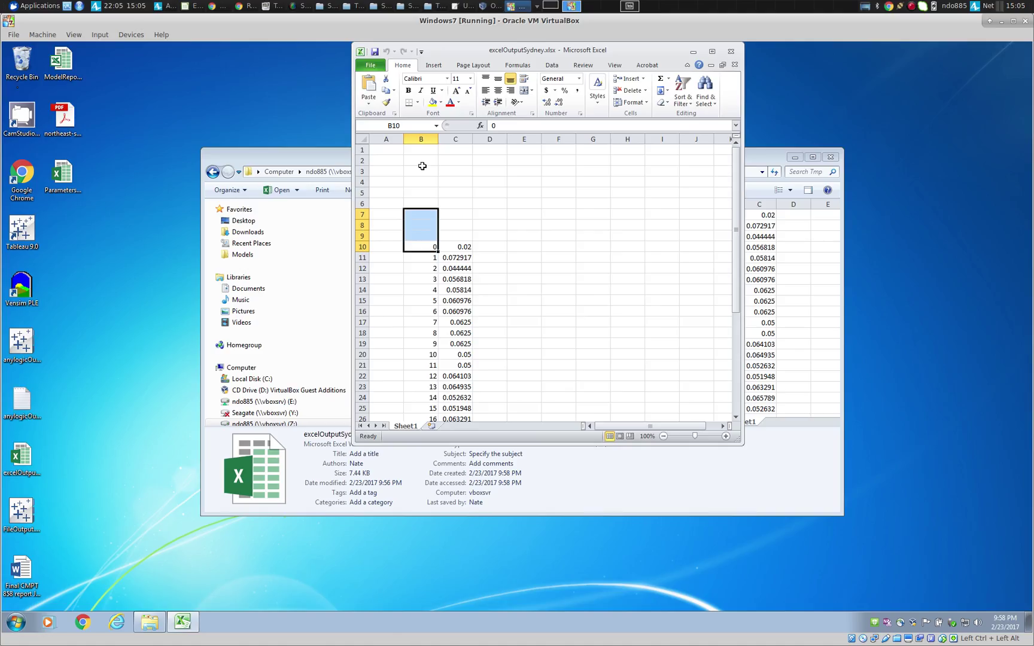
- Close the excelOutputSydney.xlsx workbook in the virtual machine
{"action": "key", "text": "alt+Tab"}
{"action": "key", "text": "alt+Tab"}
{"action": "key", "text": "alt+Tab"}
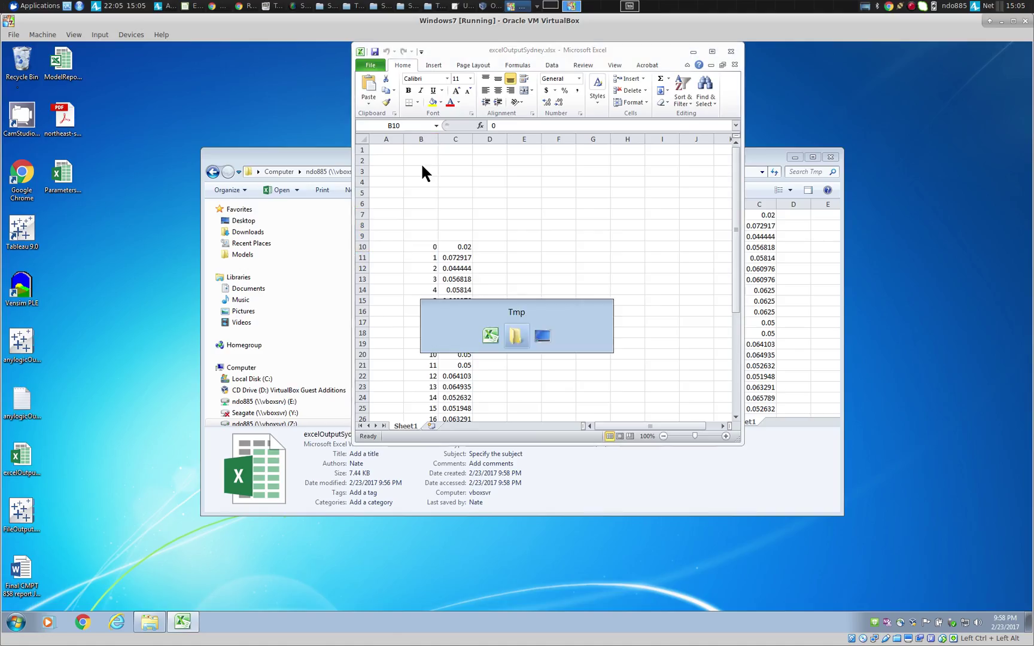
{"action": "left_click", "coordinate": [43, 34]}
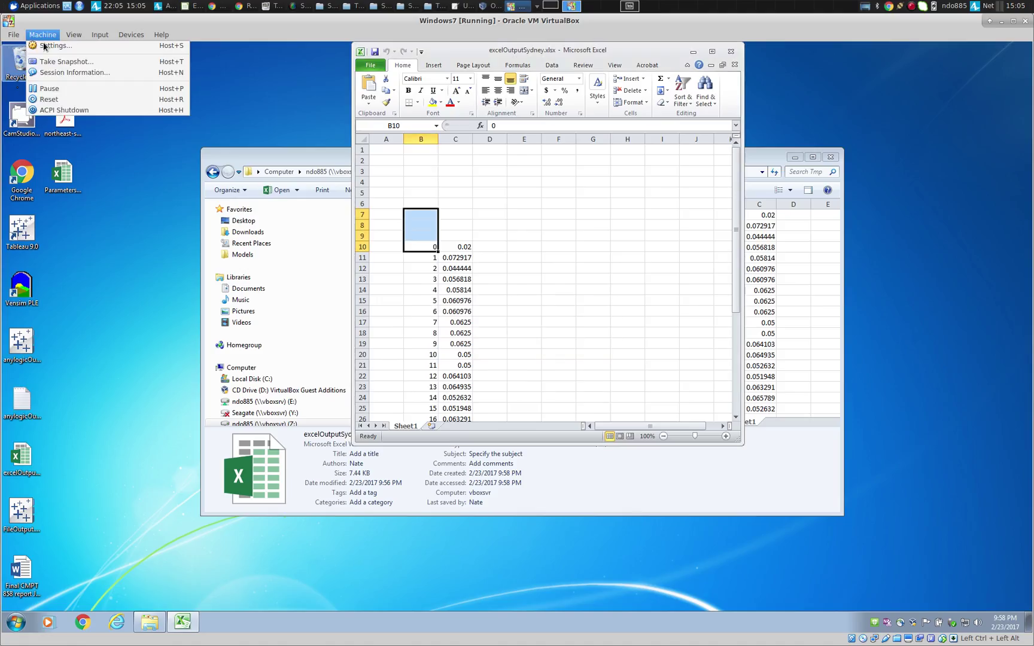
{"action": "left_click", "coordinate": [730, 50]}
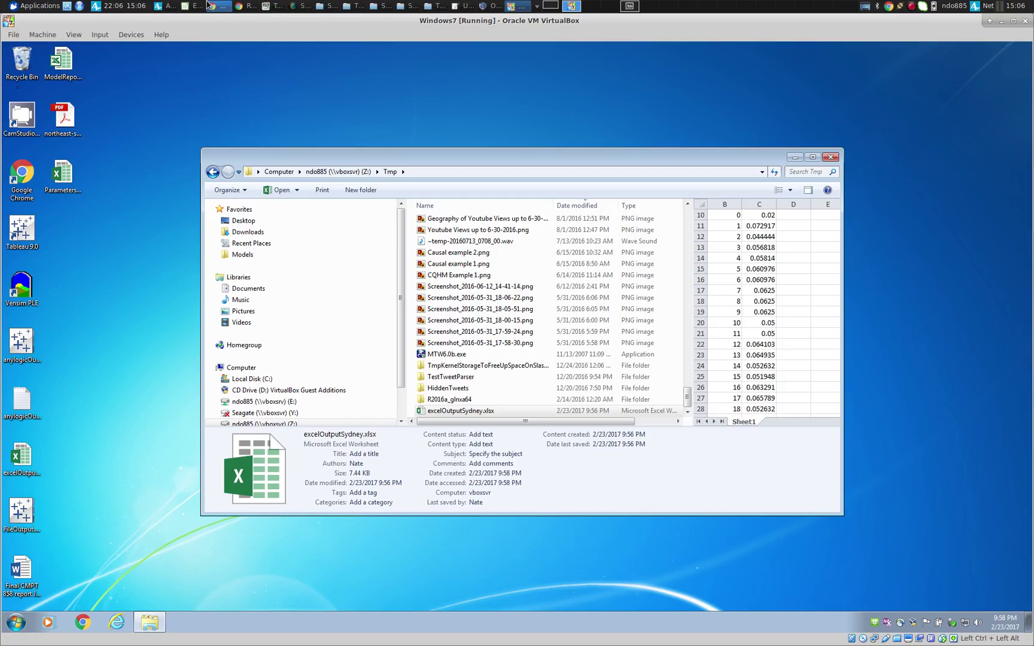
- Pause the Windows7 virtual machine and switch back to AnyLogic
{"action": "left_click", "coordinate": [36, 34]}
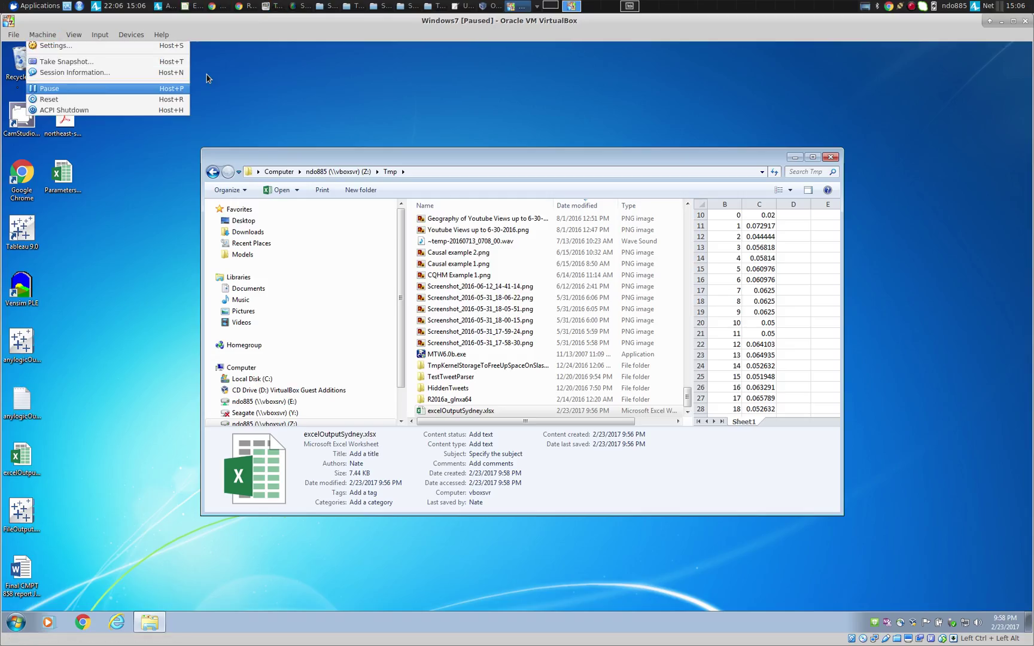
{"action": "left_click", "coordinate": [58, 89]}
{"action": "key", "text": "alt+Tab"}
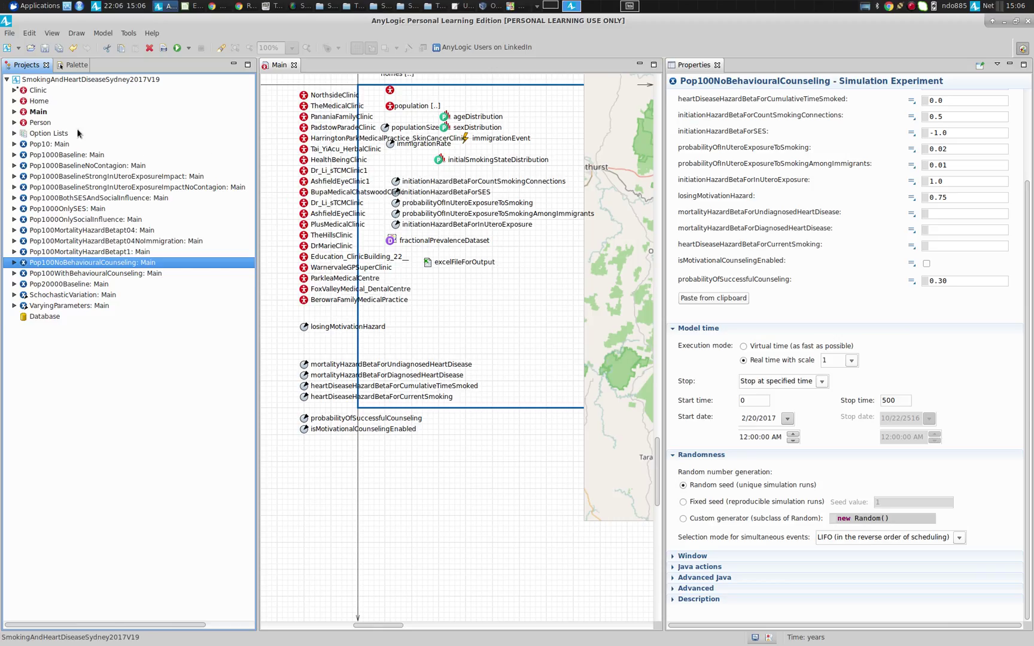
- Show Main's properties in a wider view and start a new line after the writeDataSet statement in its On destroy action
{"action": "left_click", "coordinate": [36, 112]}
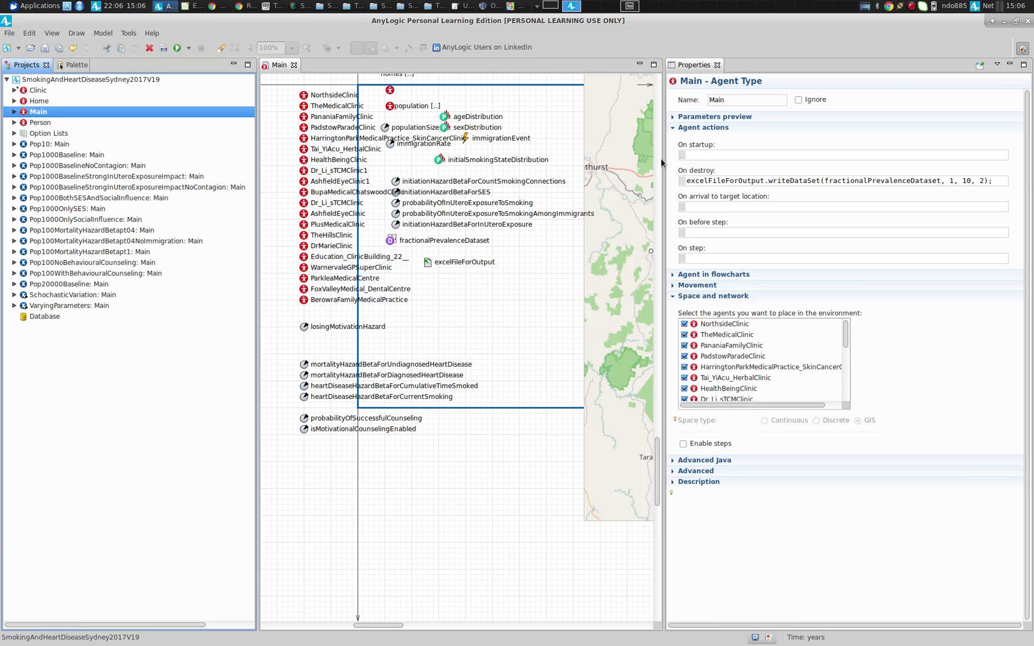
{"action": "left_click_drag", "start_coordinate": [662, 163], "coordinate": [434, 162]}
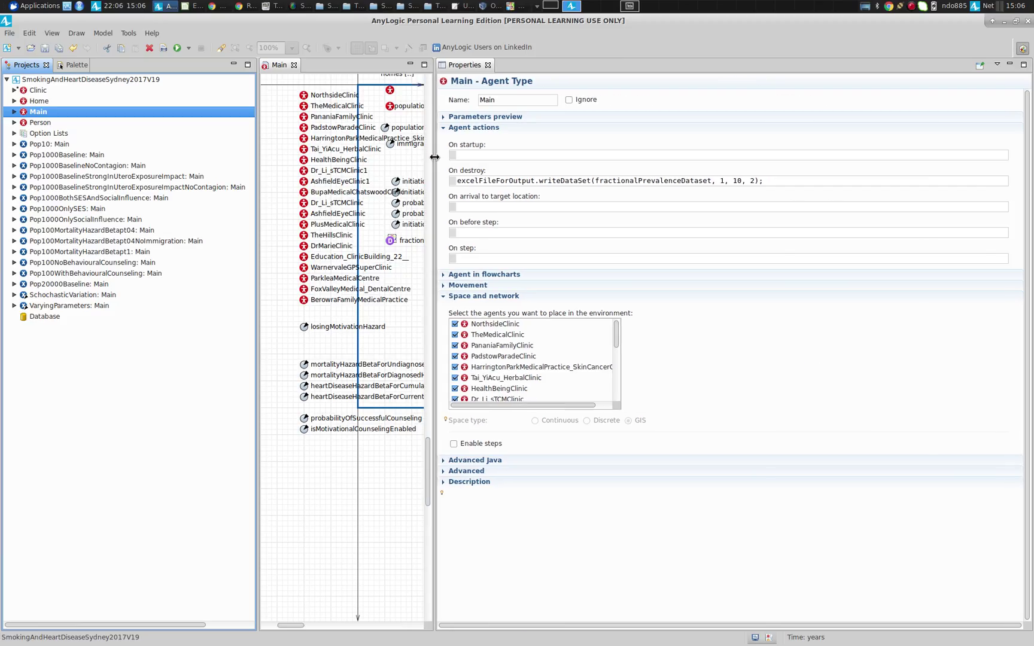
{"action": "left_click", "coordinate": [773, 177]}
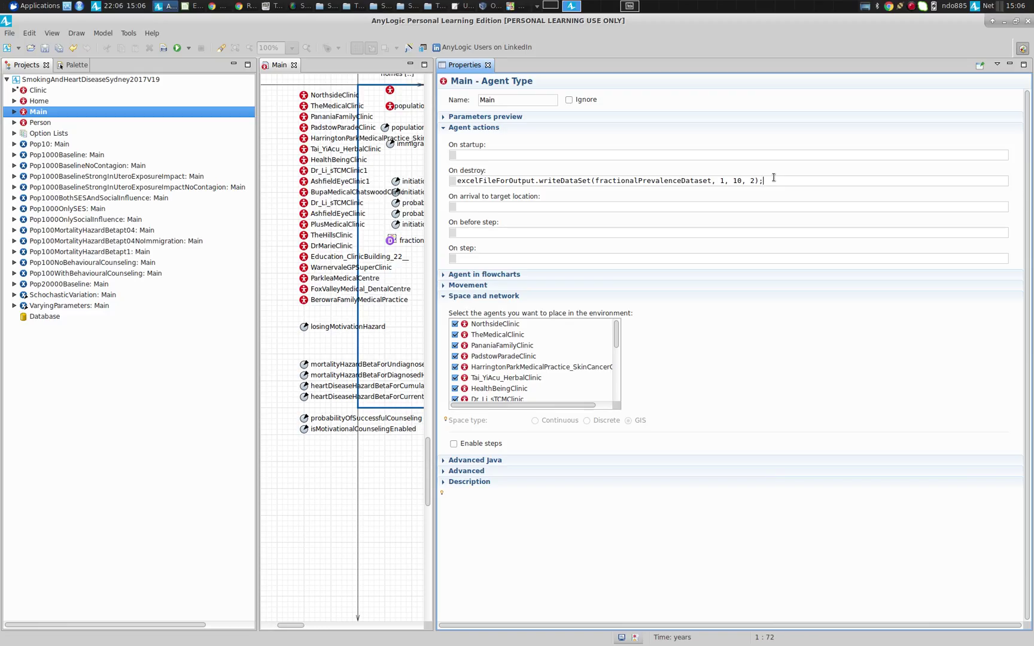
{"action": "key", "text": "Return"}
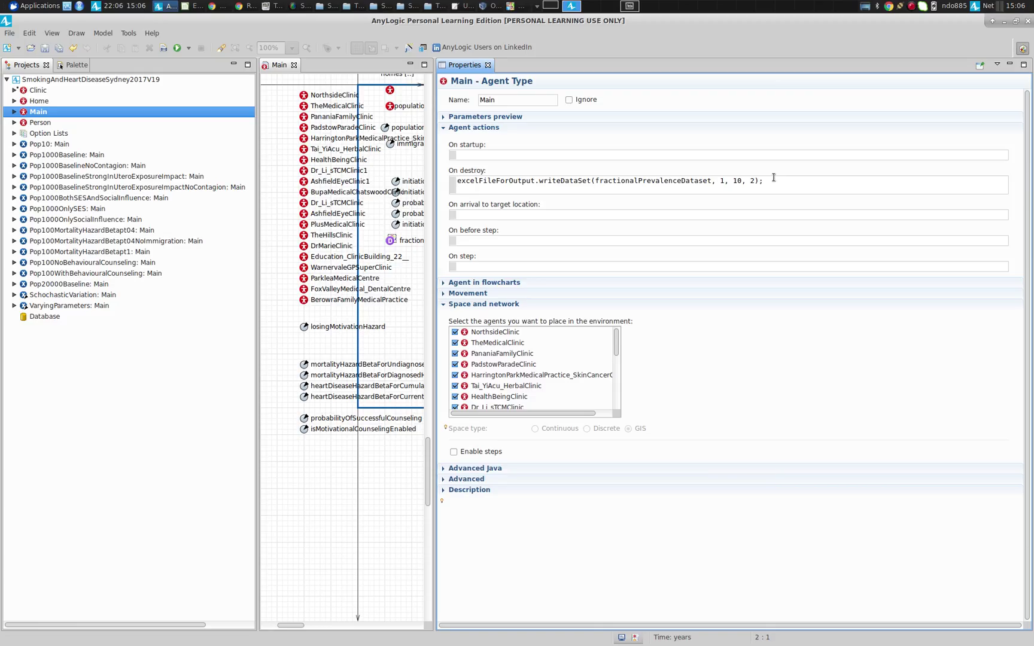
- Copy the excelFileForOutput. prefix from the writeDataSet statement onto the new second line
{"action": "key", "text": "ctrl+shift+Right"}
{"action": "key", "text": "ctrl+shift+Right"}
{"action": "key", "text": "ctrl+shift+Right"}
{"action": "key", "text": "ctrl+shift+Left"}
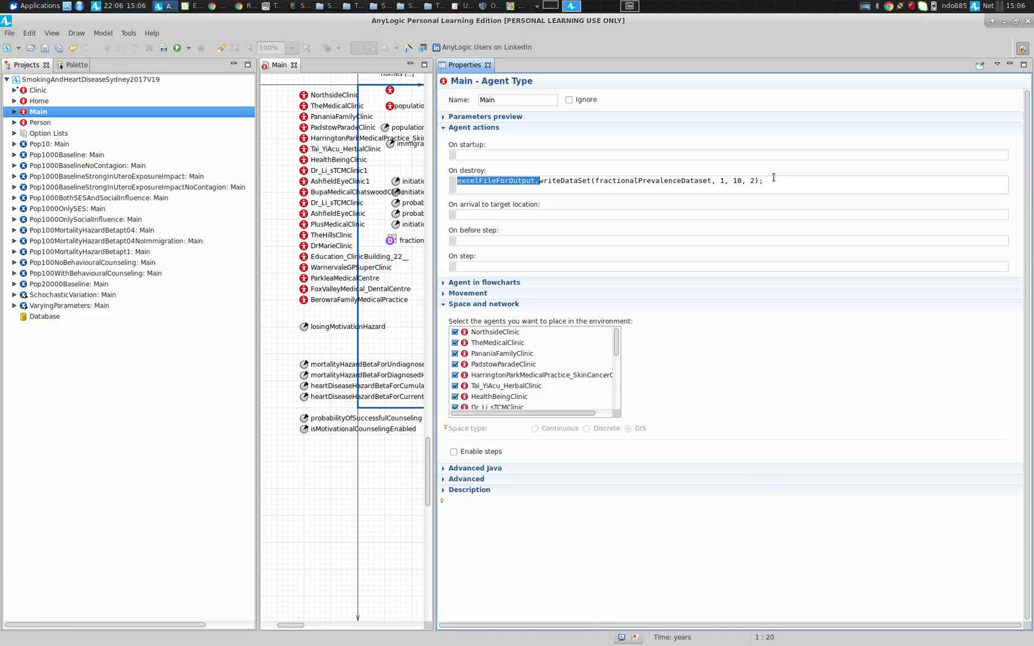
{"action": "key", "text": "ctrl+c"}
{"action": "key", "text": "Down"}
{"action": "key", "text": "ctrl+v"}
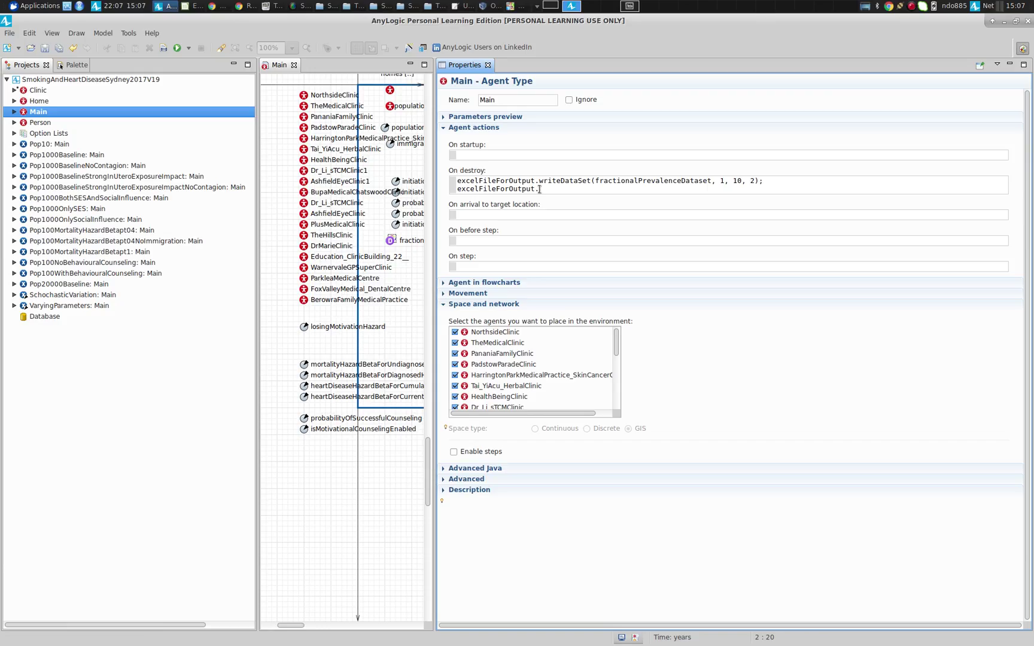
- Extend the second line with setCellValue("Fractional prevalence") and look up the parameters of the setCellValue variants in code completion
{"action": "type", "text": "setCellValue(\"Fractinoal"}
{"action": "key", "text": "BackSpace"}
{"action": "key", "text": "BackSpace"}
{"action": "key", "text": "BackSpace"}
{"action": "key", "text": "BackSpace"}
{"action": "key", "text": "BackSpace"}
{"action": "type", "text": "onal prevalence"}
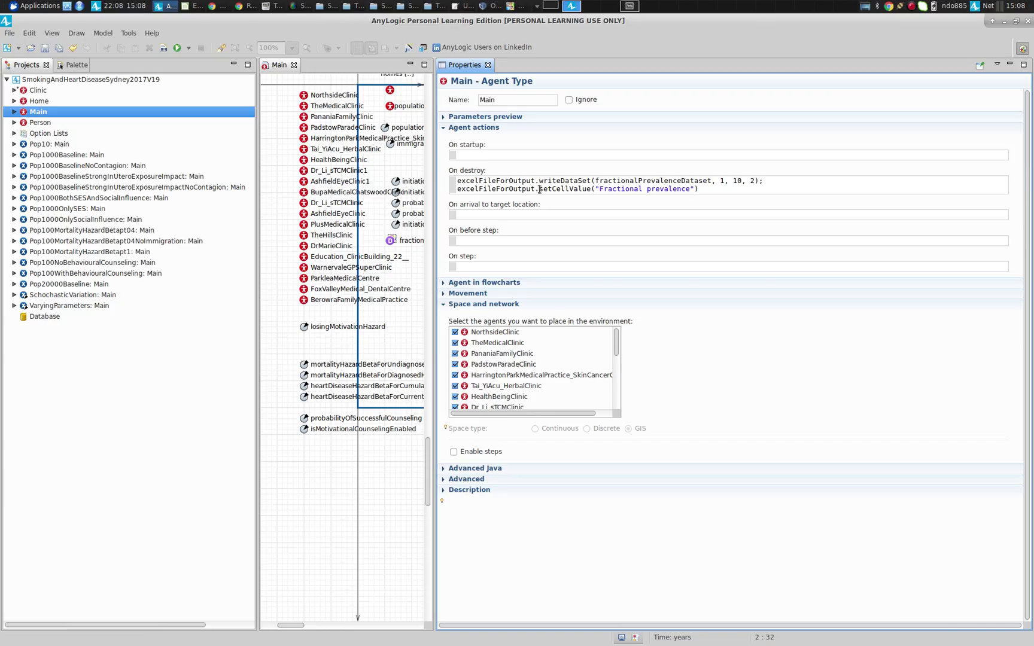
{"action": "key", "text": "ctrl+space"}
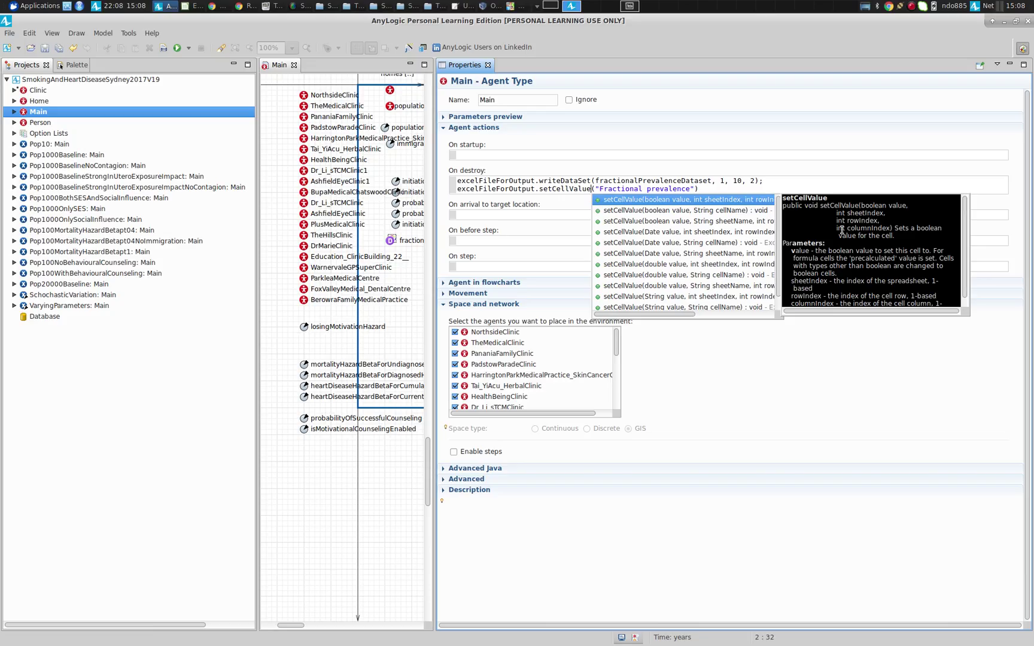
{"action": "key", "text": "Escape"}
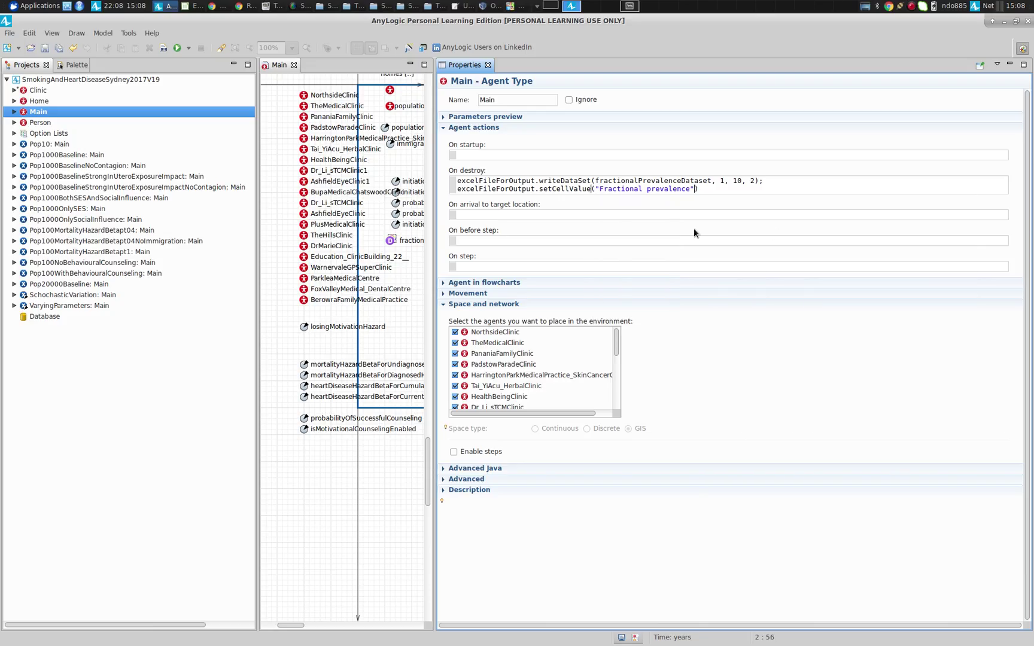
- Add the sheet, row and column arguments 1, 9, 2 to setCellValue, end the statement with a semicolon, and save the model
{"action": "type", "text": ",1"}
{"action": "key", "text": "BackSpace"}
{"action": "type", "text": "1, 9, 2"}
{"action": "key", "text": "End"}
{"action": "type", "text": ";"}
{"action": "key", "text": "ctrl+s"}
- Copy both On destroy statements and replace the contents of the Untitled (2) document in Kate with them
{"action": "key", "text": "ctrl+a"}
{"action": "key", "text": "alt+Tab"}
{"action": "key", "text": "alt+Tab"}
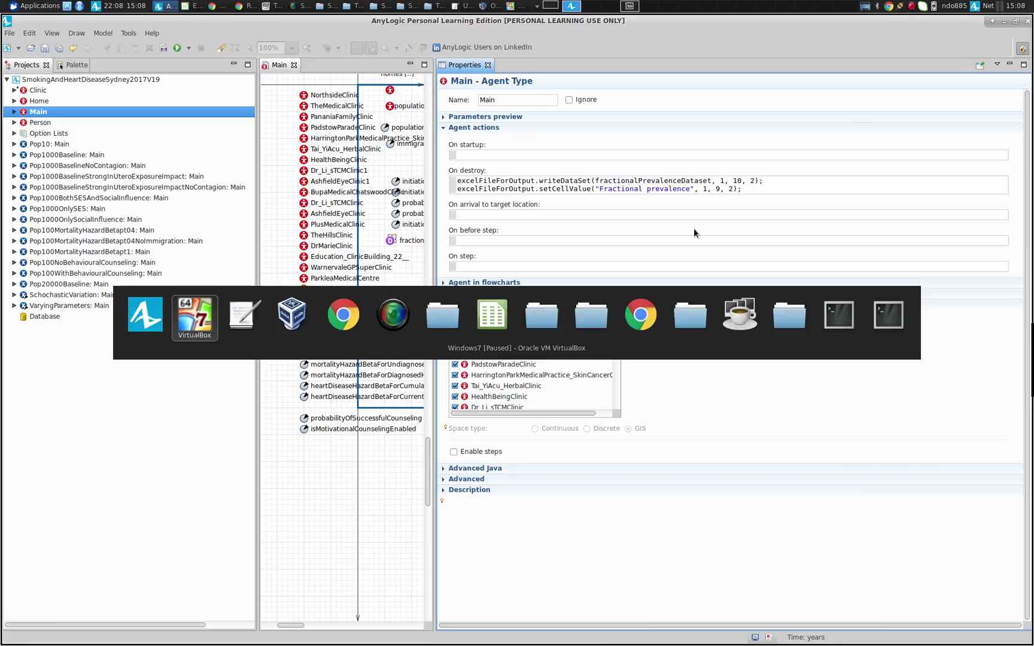
{"action": "key", "text": "ctrl+a"}
{"action": "key", "text": "ctrl+v"}
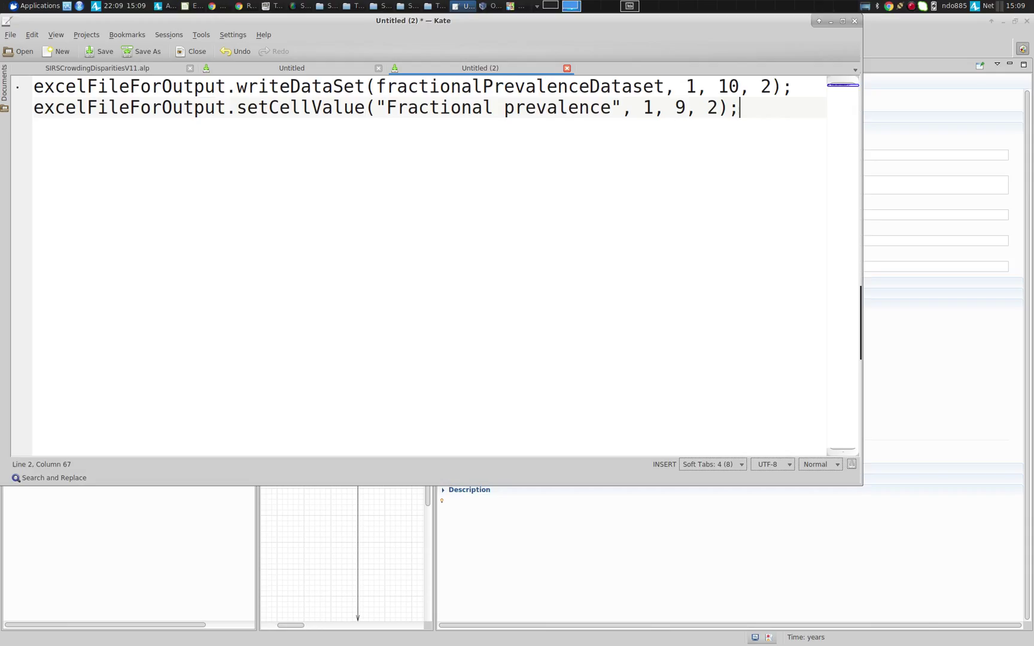
- Switch back to AnyLogic, save the model and run the Pop100MortalityHazardBetapt04NoImmigration experiment
{"action": "key", "text": "alt+Tab"}
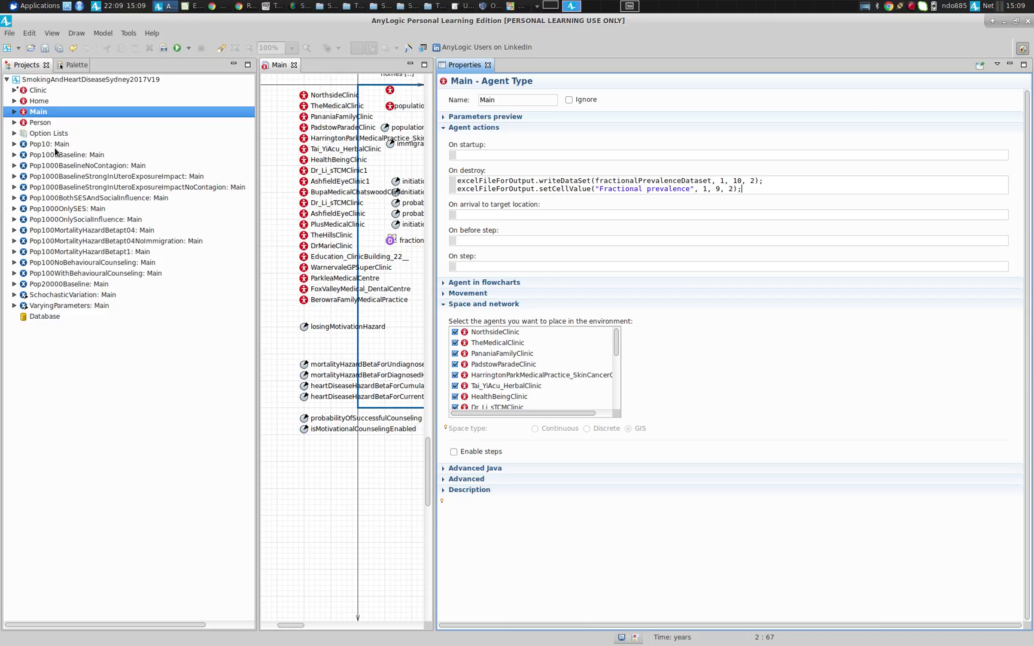
{"action": "key", "text": "ctrl+s"}
{"action": "right_click", "coordinate": [83, 241]}
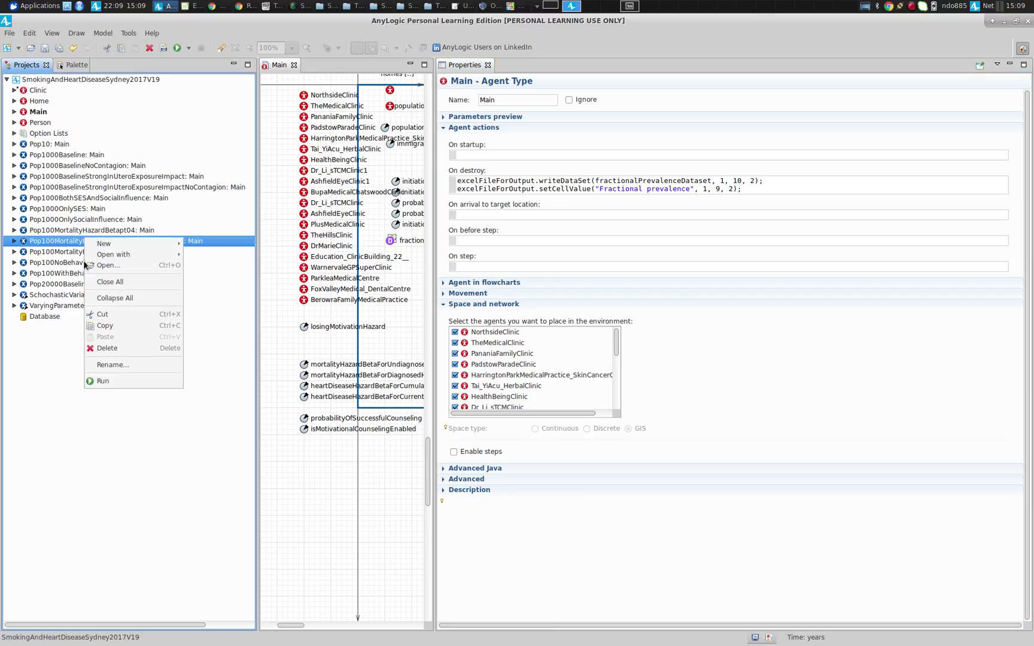
{"action": "left_click", "coordinate": [107, 381]}
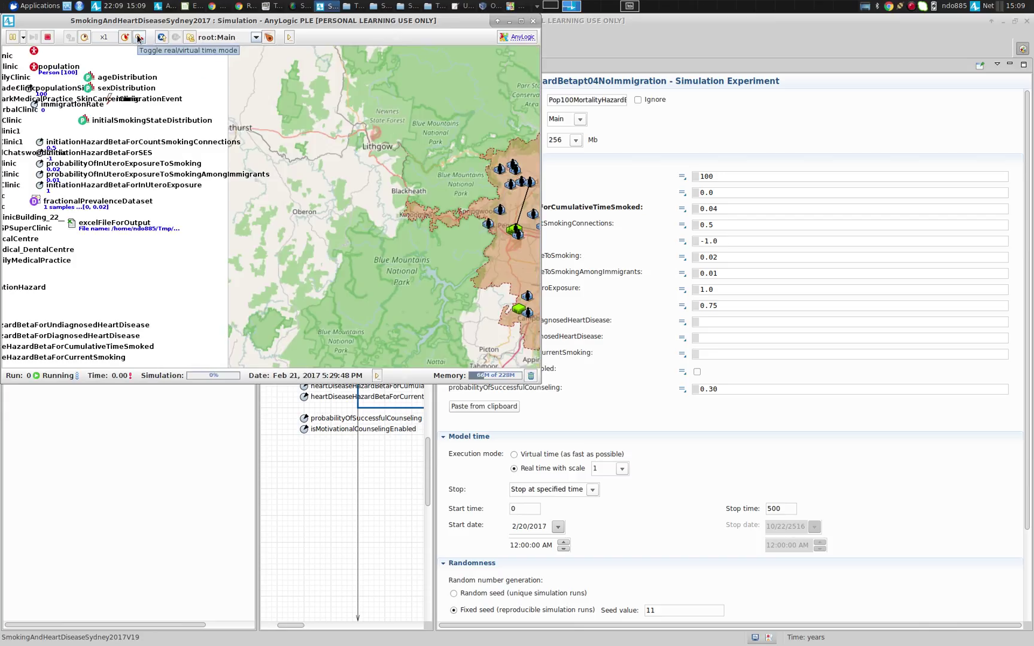
- Run the simulation in virtual time, stop it after about 20 simulated years, and close its window
{"action": "left_click", "coordinate": [140, 38]}
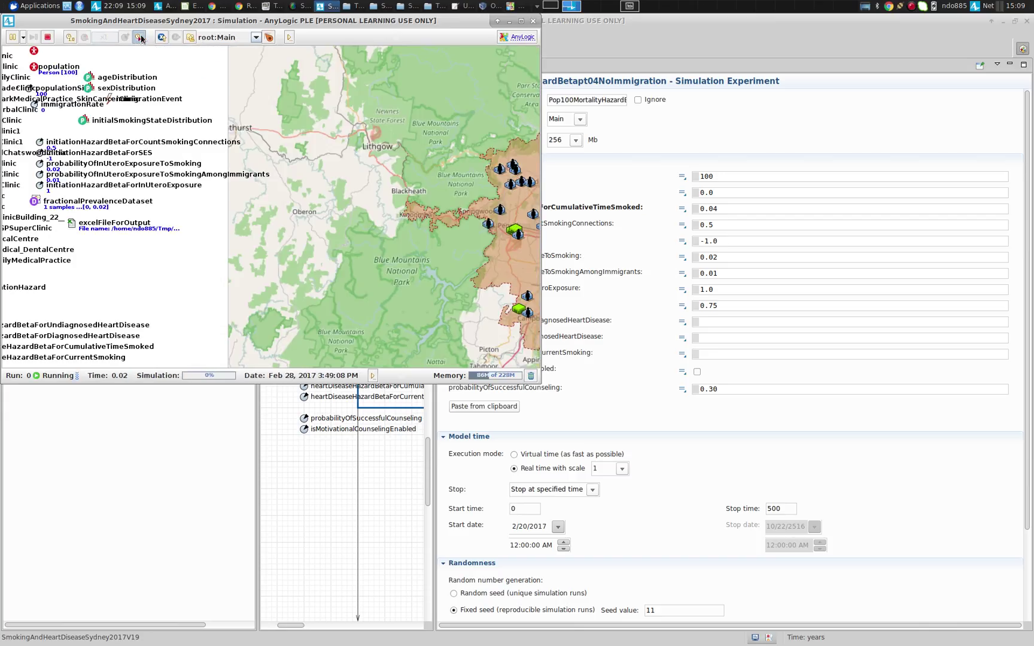
{"action": "double_click", "coordinate": [262, 24]}
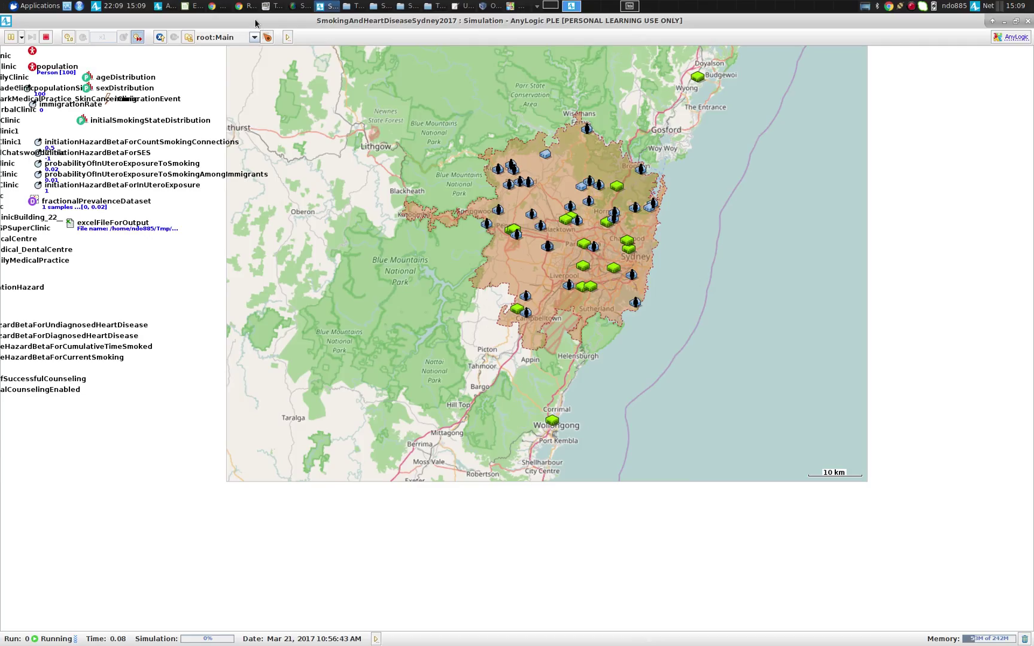
{"action": "double_click", "coordinate": [261, 24]}
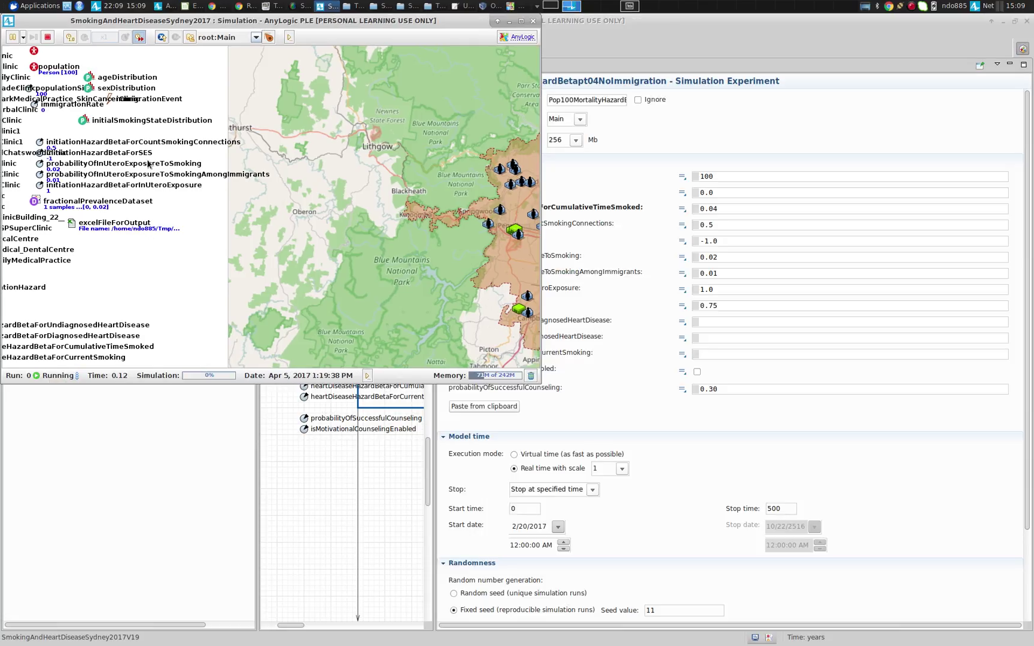
{"action": "key", "text": "alt+Tab"}
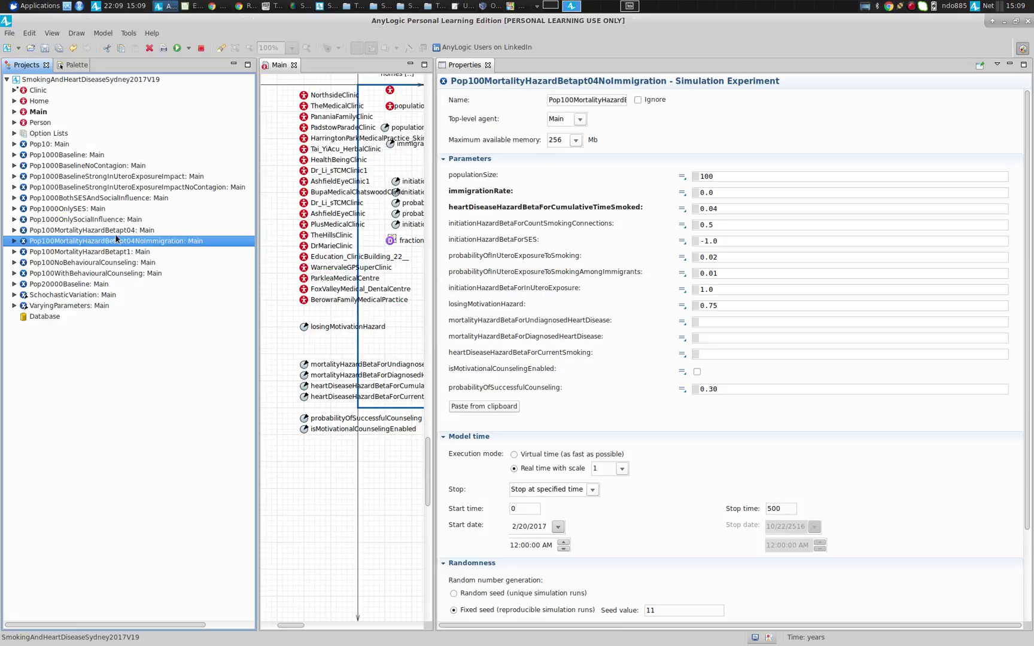
{"action": "key", "text": "alt+Tab"}
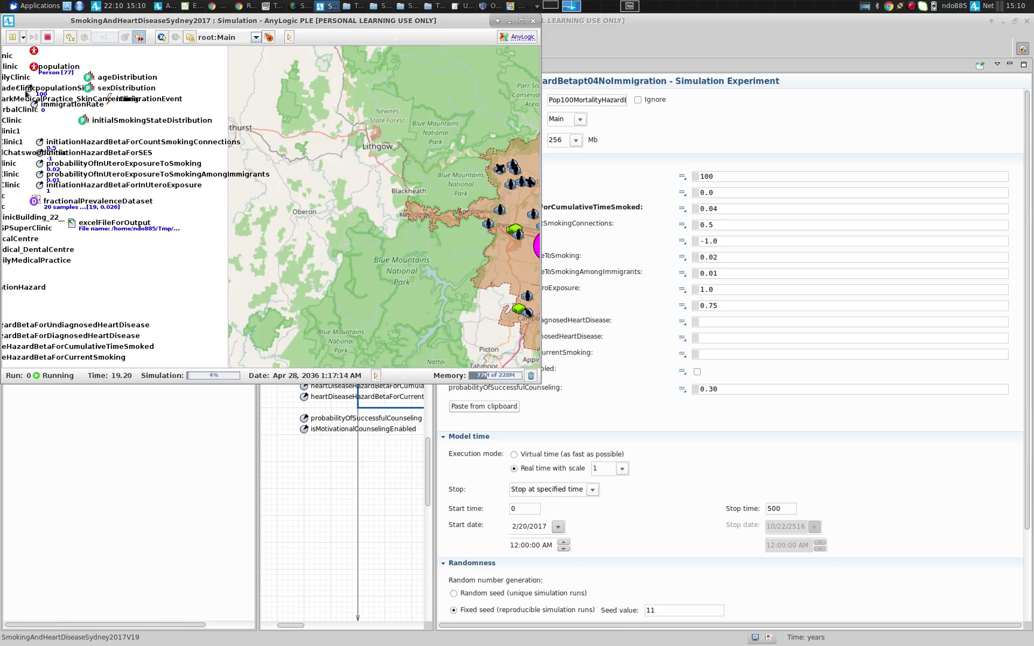
{"action": "left_click", "coordinate": [47, 38]}
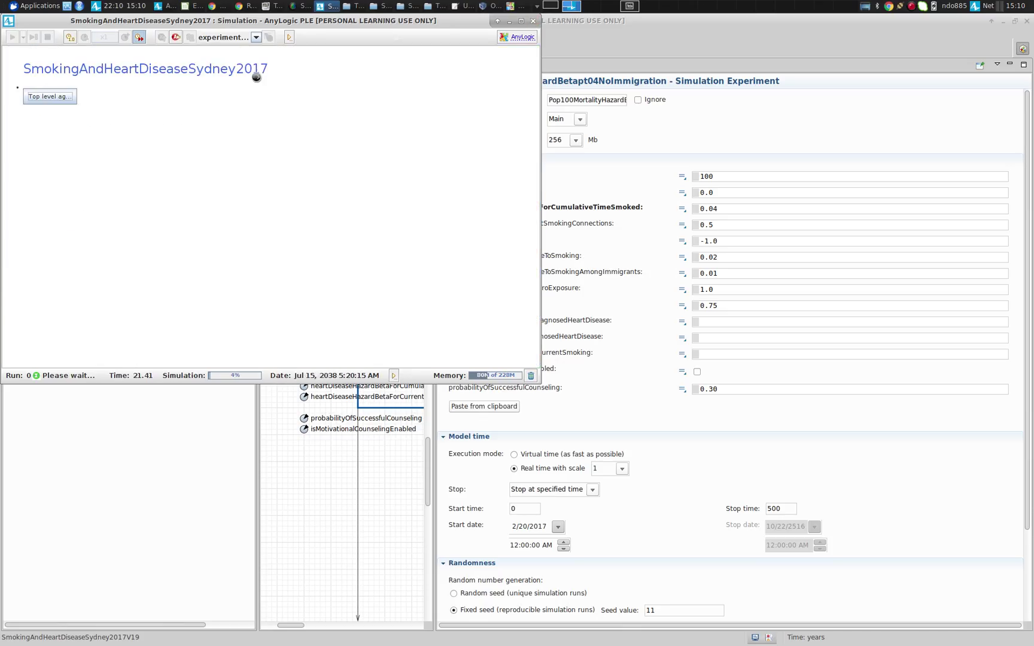
{"action": "left_click", "coordinate": [531, 22]}
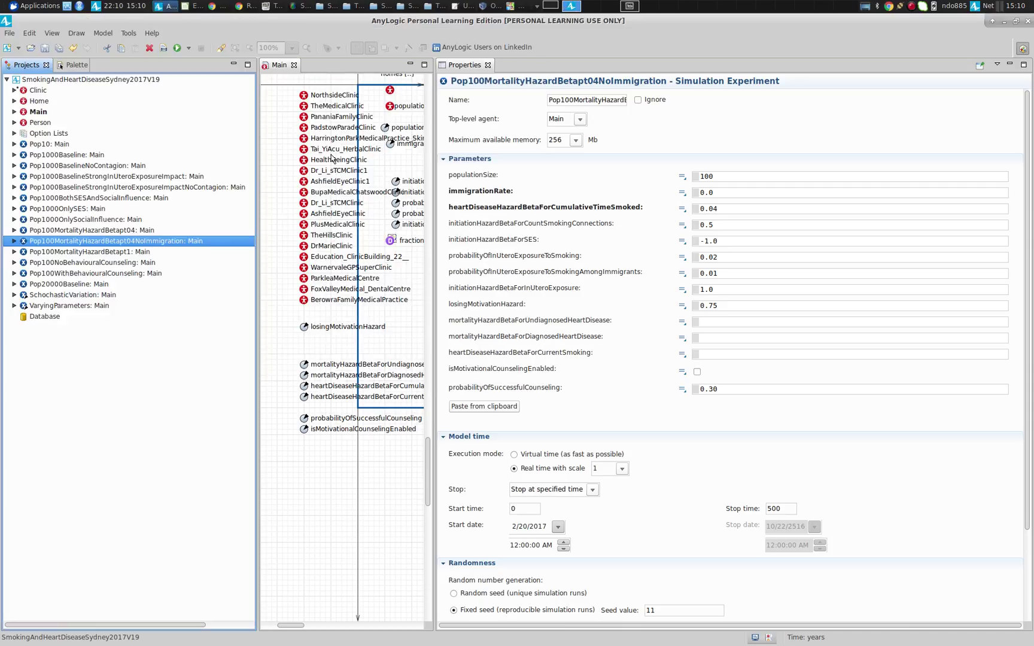
- Switch to VirtualBox, resume the paused Windows7 machine, open excelOutputSydney.xlsx from the Tmp folder and inspect the heading cell B9
{"action": "key", "text": "alt+Tab"}
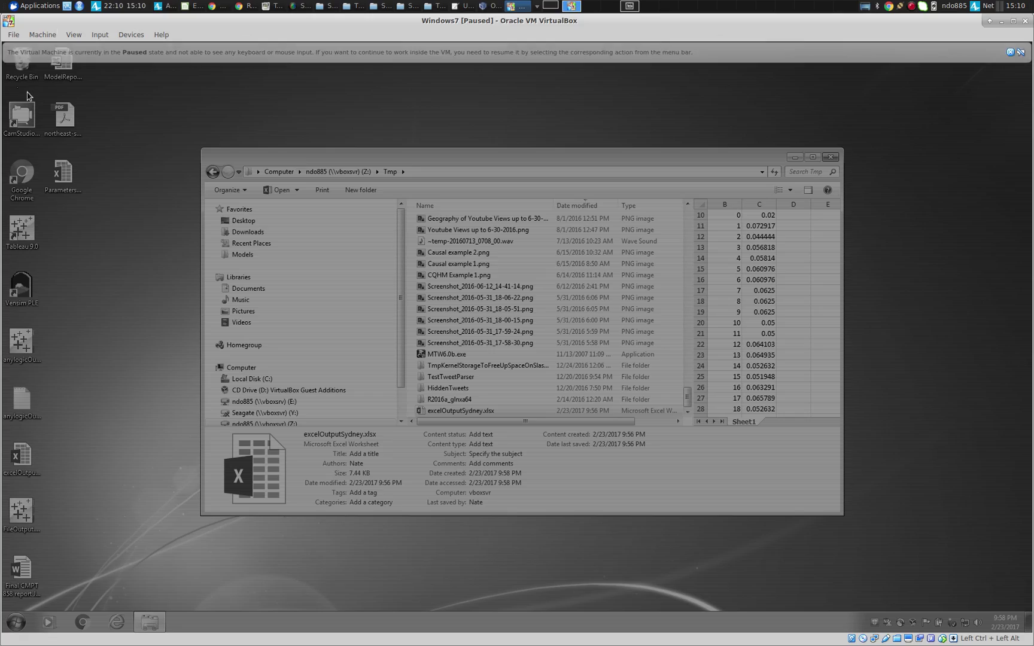
{"action": "left_click", "coordinate": [42, 34]}
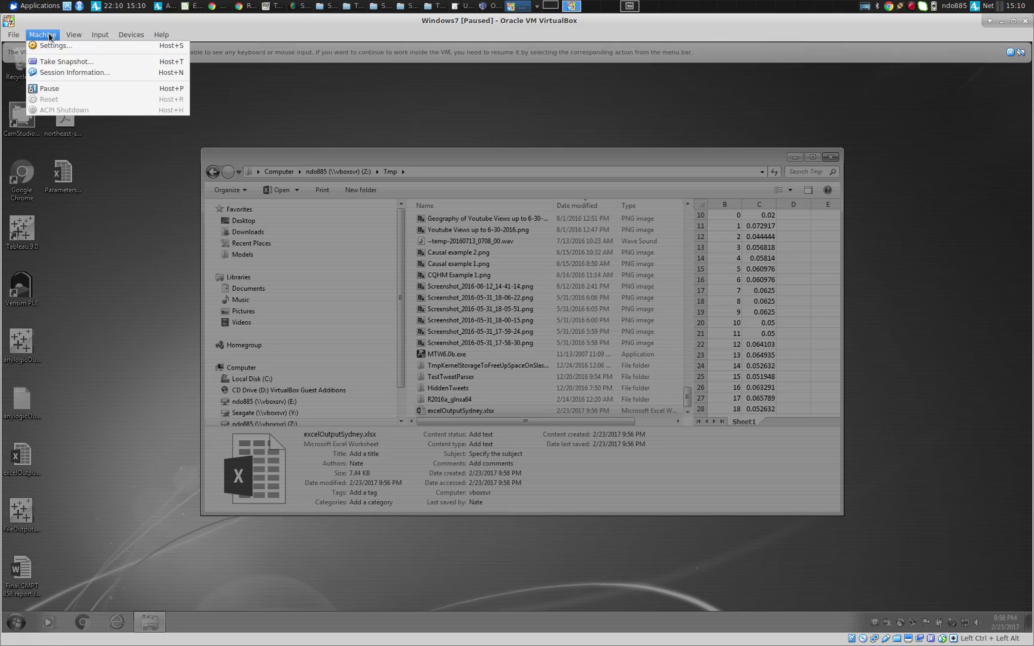
{"action": "left_click", "coordinate": [55, 86]}
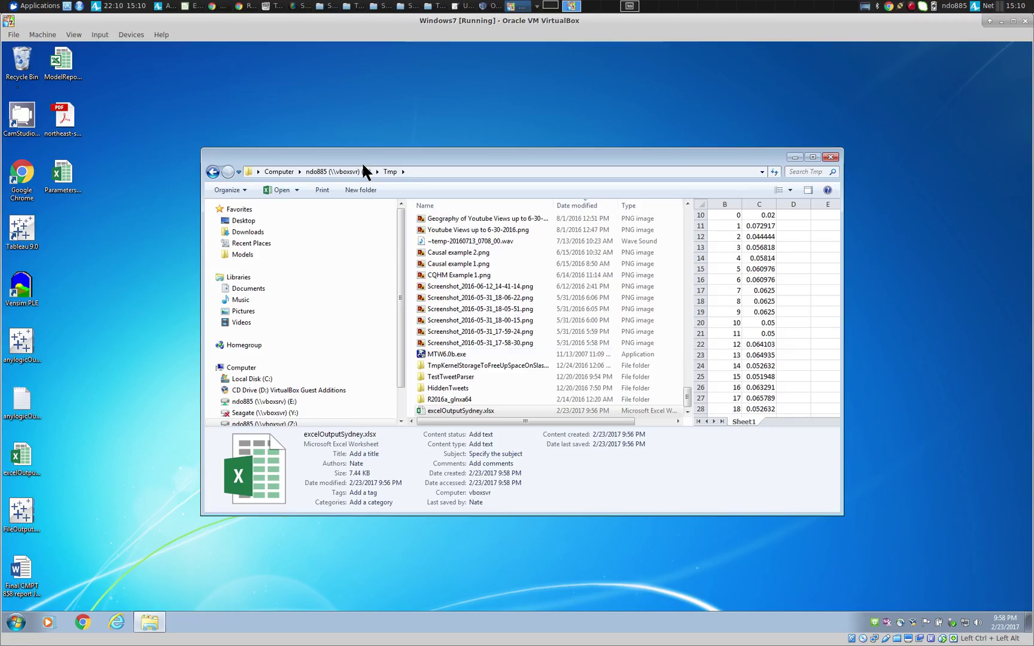
{"action": "double_click", "coordinate": [428, 410]}
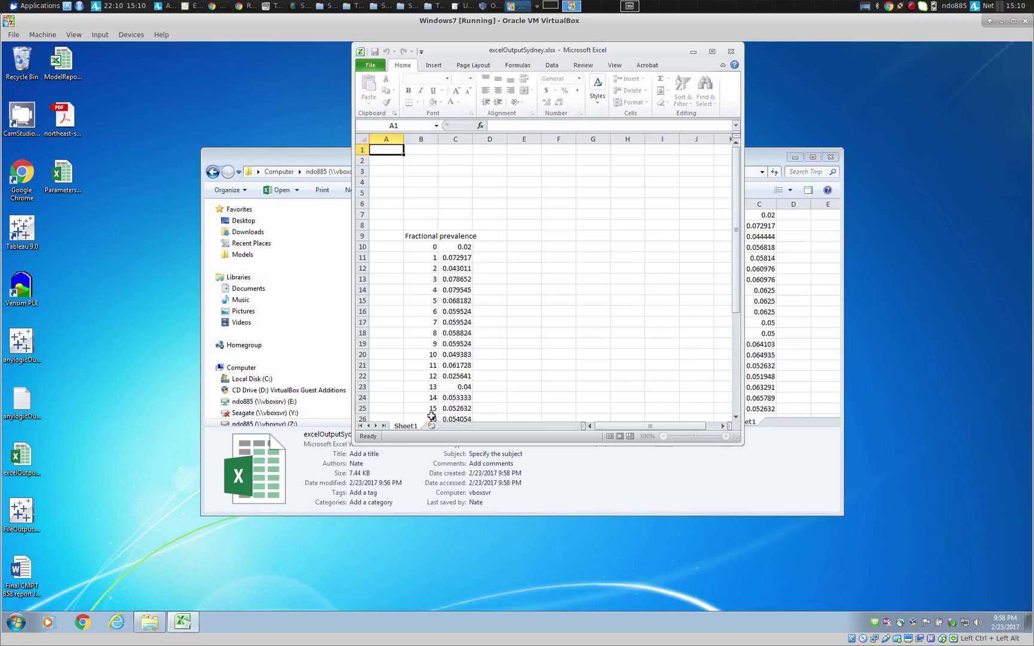
{"action": "left_click", "coordinate": [419, 236]}
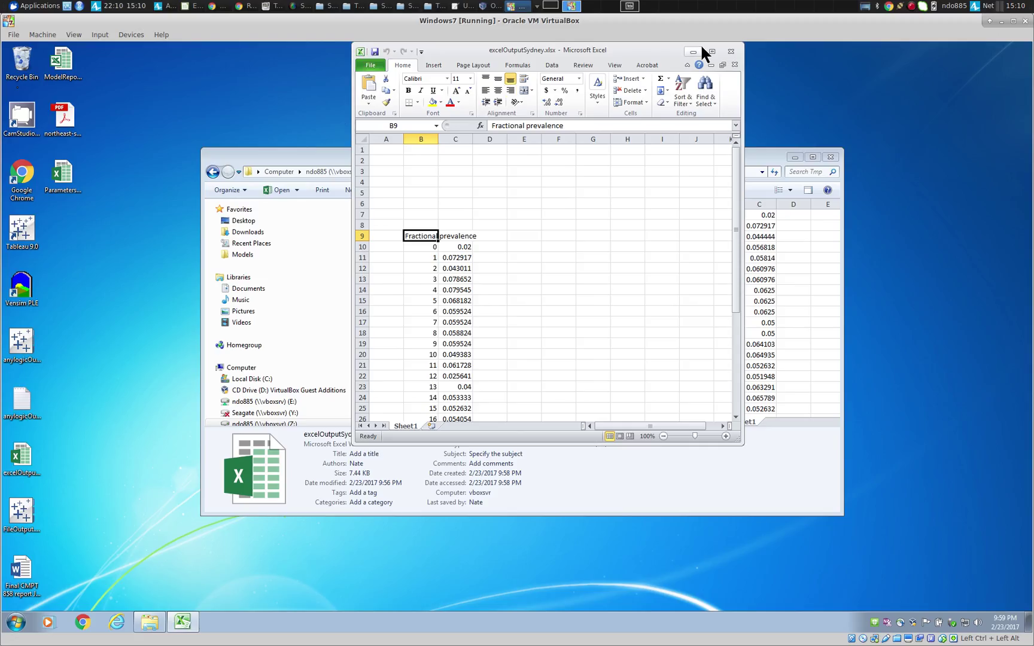
- Close the excelOutputSydney.xlsx workbook, pause the virtual machine and switch back to AnyLogic
{"action": "left_click", "coordinate": [731, 52]}
{"action": "left_click", "coordinate": [57, 35]}
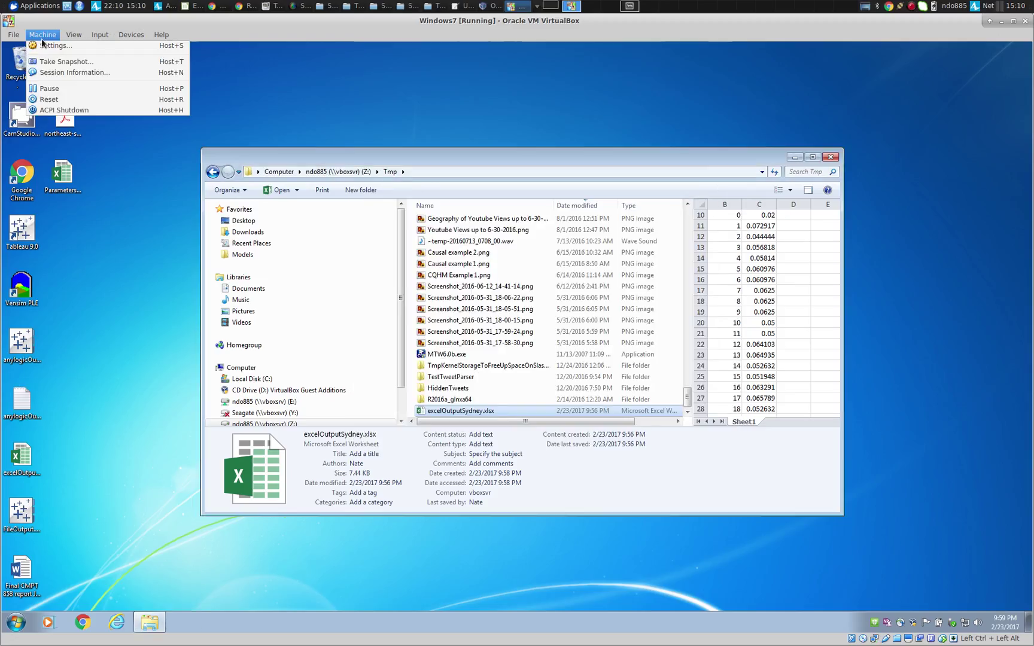
{"action": "left_click", "coordinate": [48, 90]}
{"action": "key", "text": "alt+Tab"}
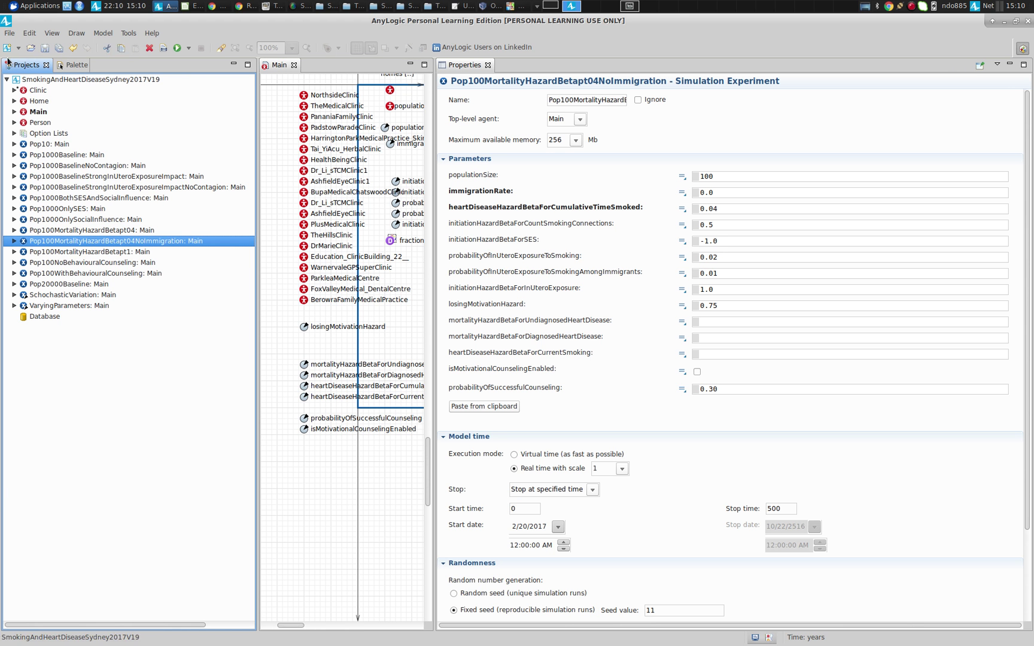
- Review the Connectivity palette and the properties of the excelFileForOutput element on the Main canvas, widening the canvas as needed
{"action": "left_click", "coordinate": [73, 65]}
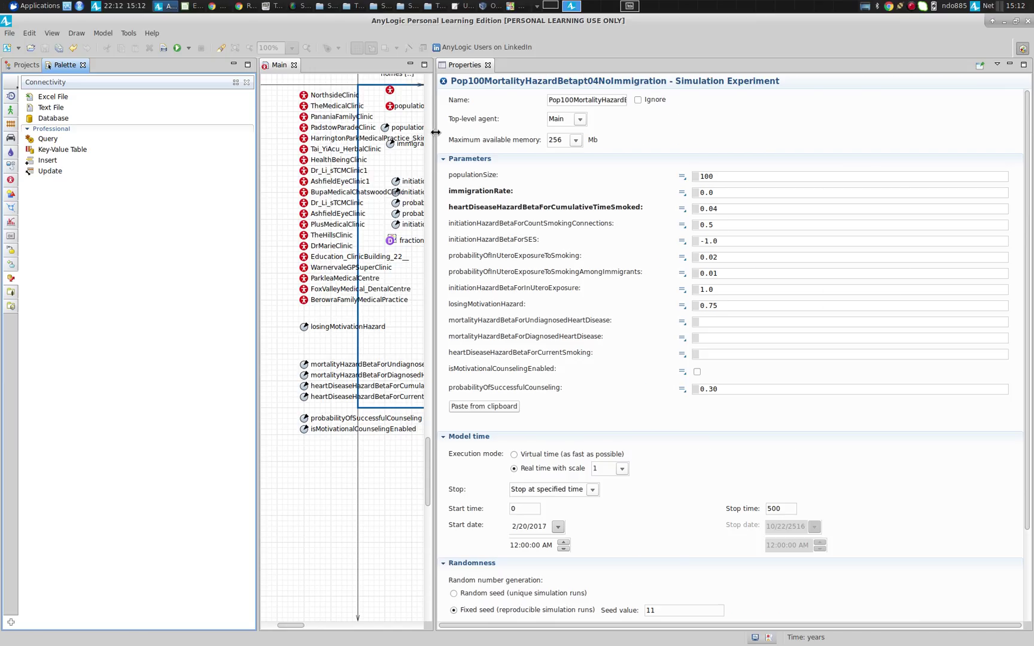
{"action": "left_click_drag", "start_coordinate": [432, 136], "coordinate": [618, 136]}
{"action": "left_click", "coordinate": [436, 264]}
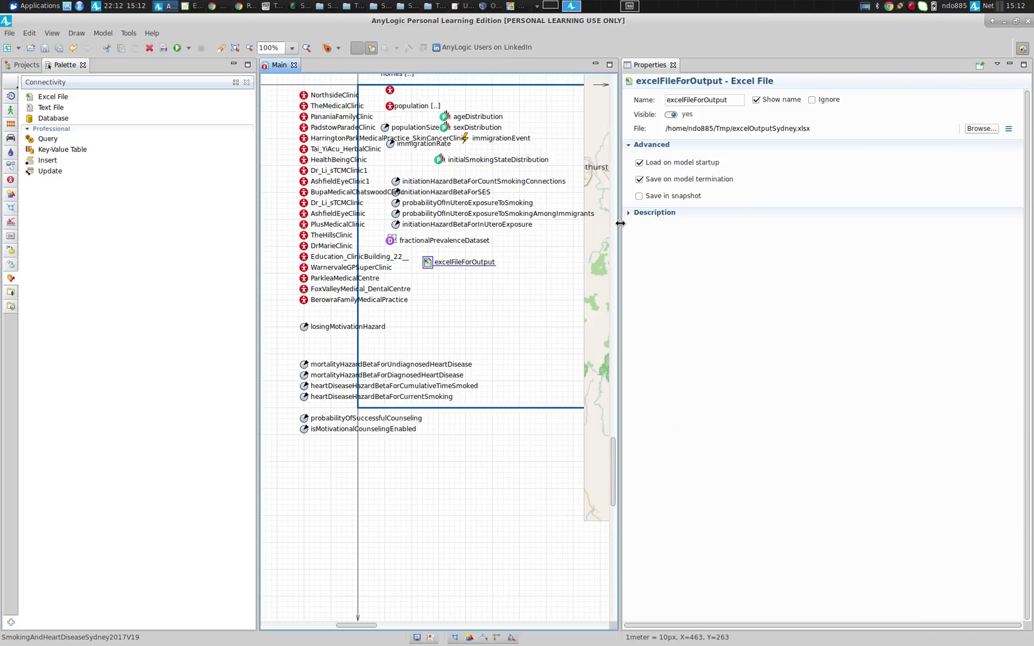
{"action": "left_click_drag", "start_coordinate": [618, 228], "coordinate": [299, 221]}
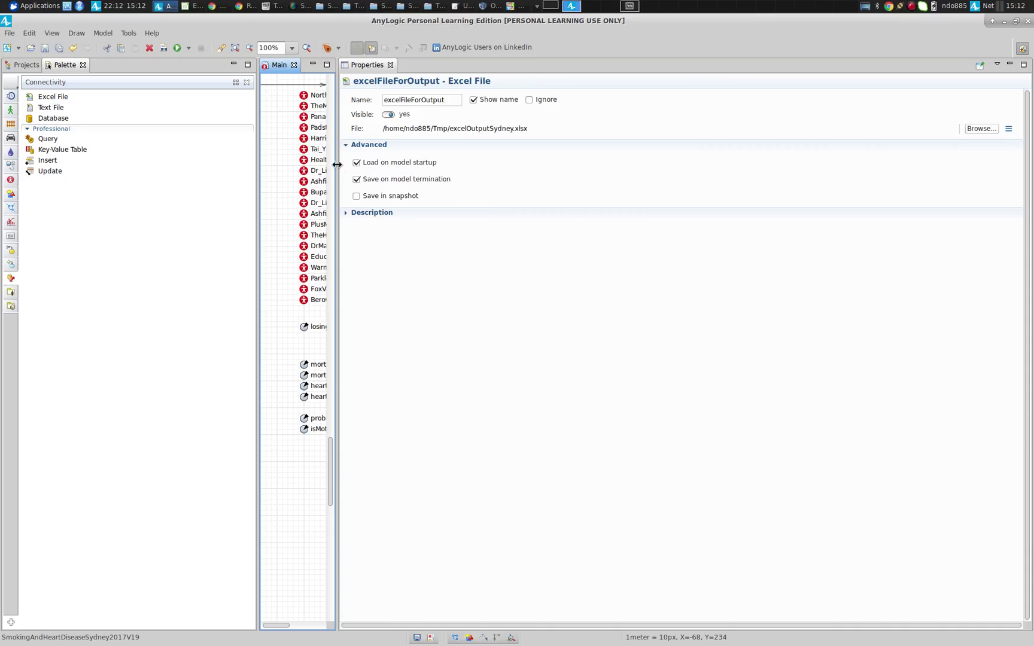
{"action": "left_click_drag", "start_coordinate": [337, 161], "coordinate": [586, 126]}
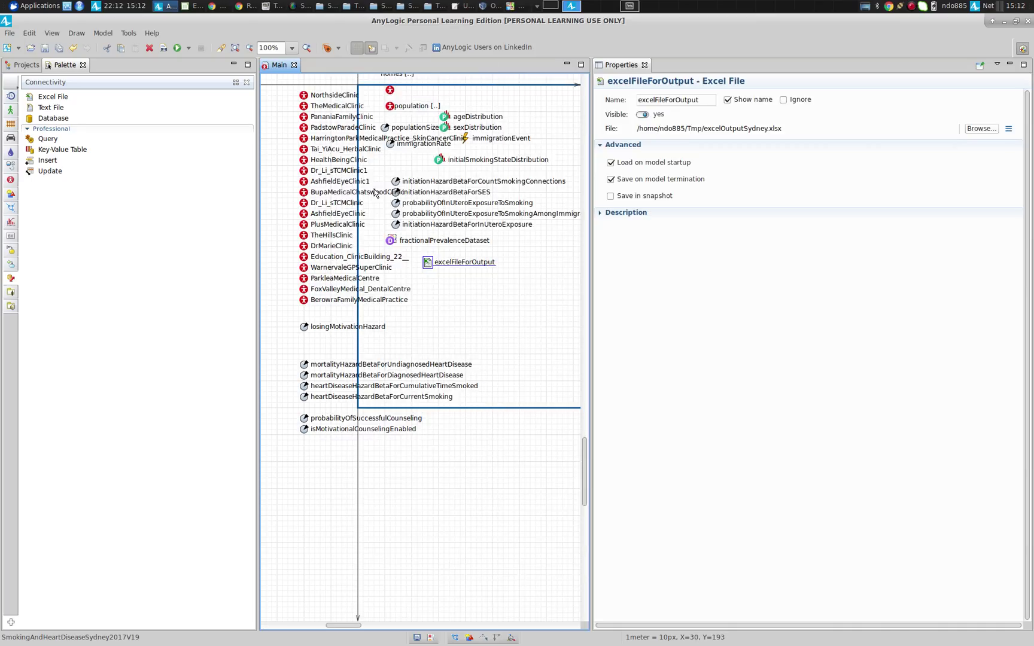
- Start a third statement in Main's On destroy code with excelFileForOutput.getCell
{"action": "left_click", "coordinate": [7, 69]}
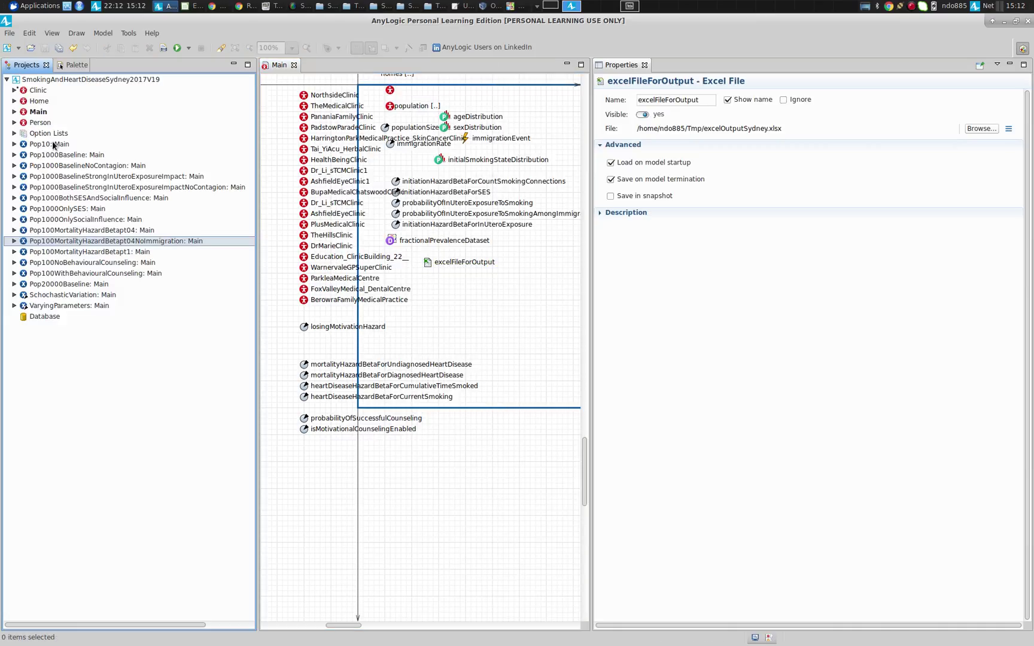
{"action": "left_click", "coordinate": [36, 112]}
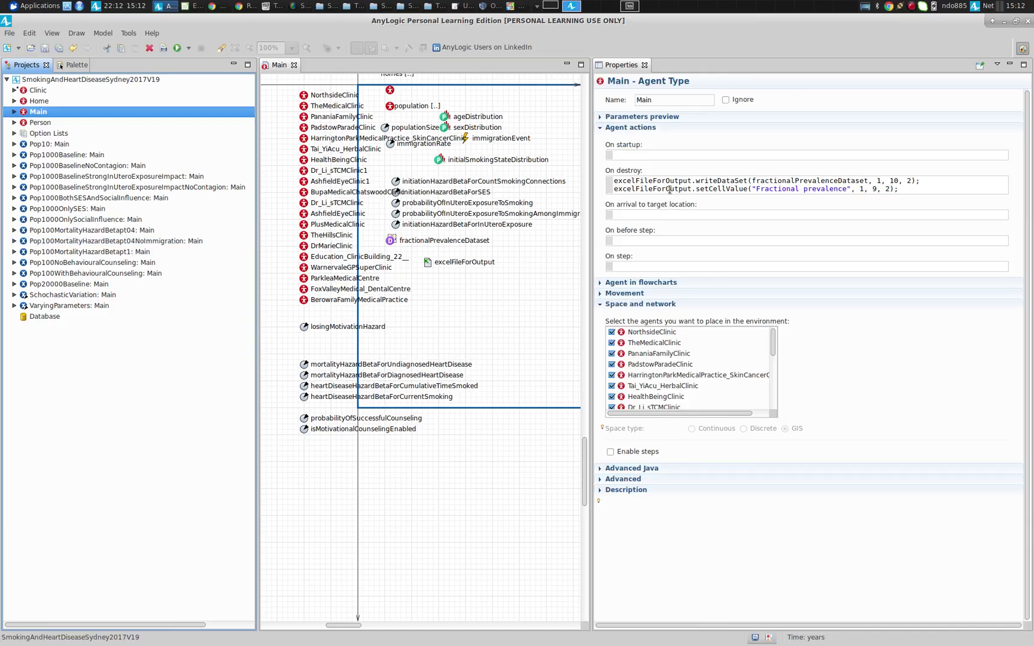
{"action": "left_click", "coordinate": [670, 190]}
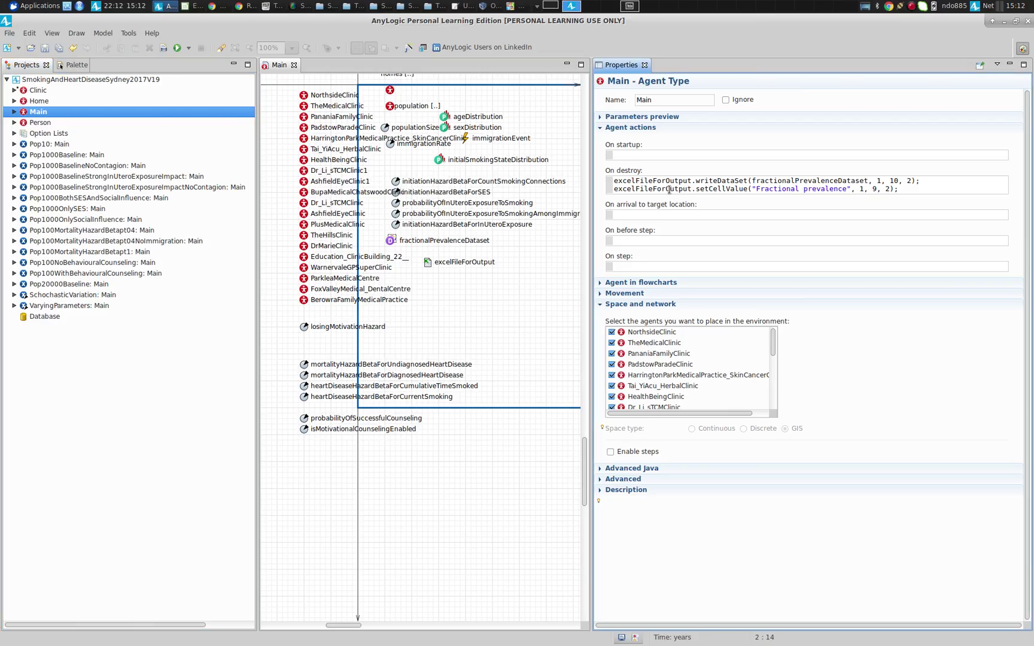
{"action": "key", "text": "Return"}
{"action": "type", "text": "e"}
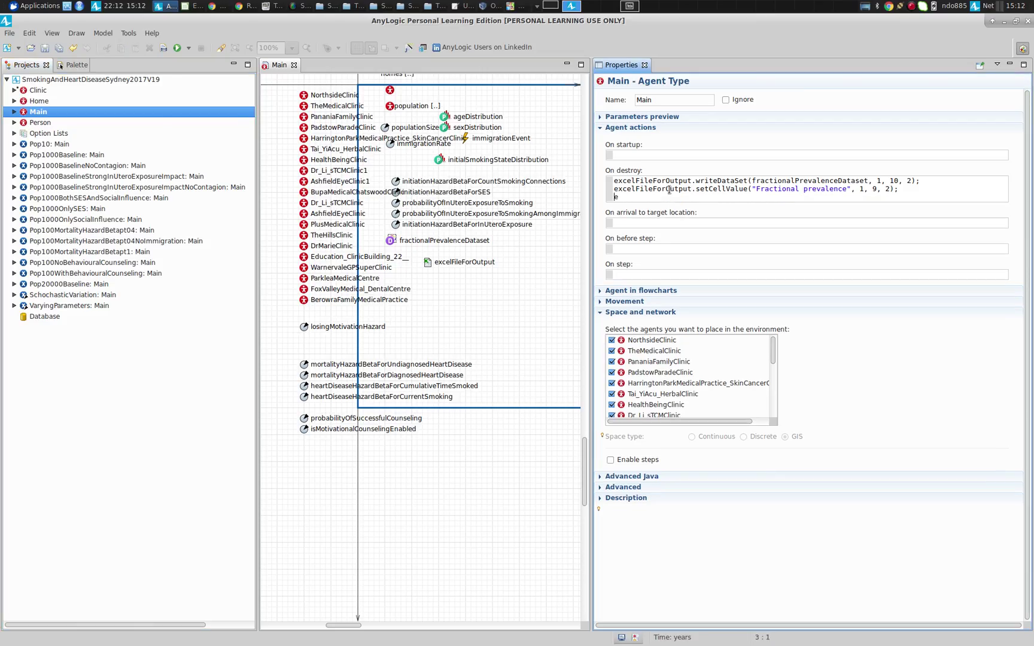
{"action": "type", "text": "xcelFileForOutput.getCell"}
- Complete the statement to getCellNumericValue through code completion, using the variant with sheetIndex, rowIndex and columnIndex
{"action": "key", "text": "ctrl+space"}
{"action": "key", "text": "Down"}
{"action": "key", "text": "Down"}
{"action": "key", "text": "Down"}
{"action": "key", "text": "Down"}
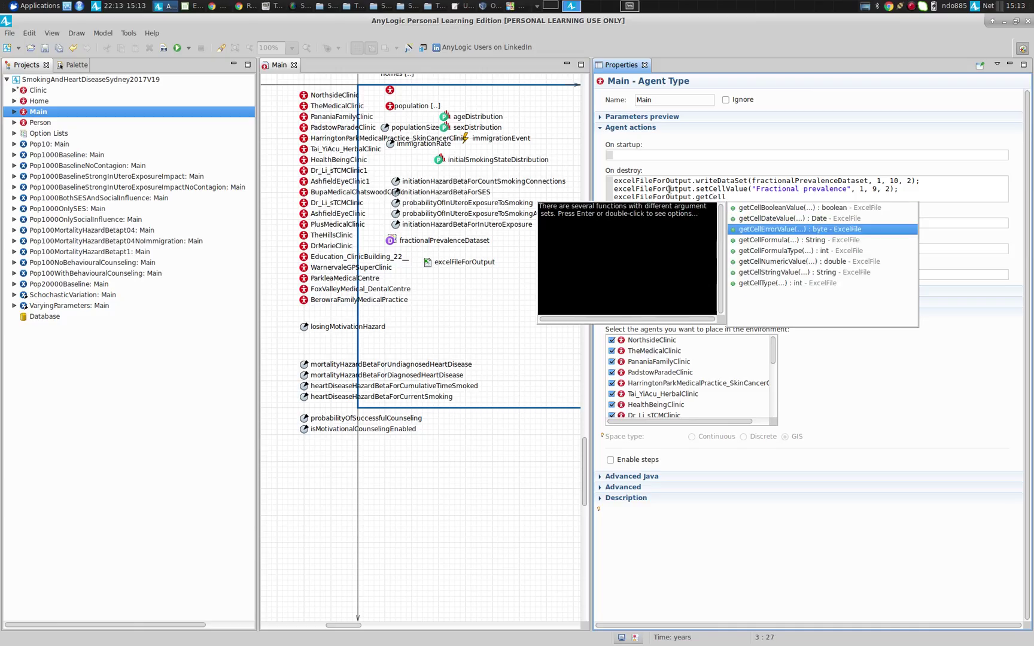
{"action": "key", "text": "Return"}
{"action": "key", "text": "ctrl+space"}
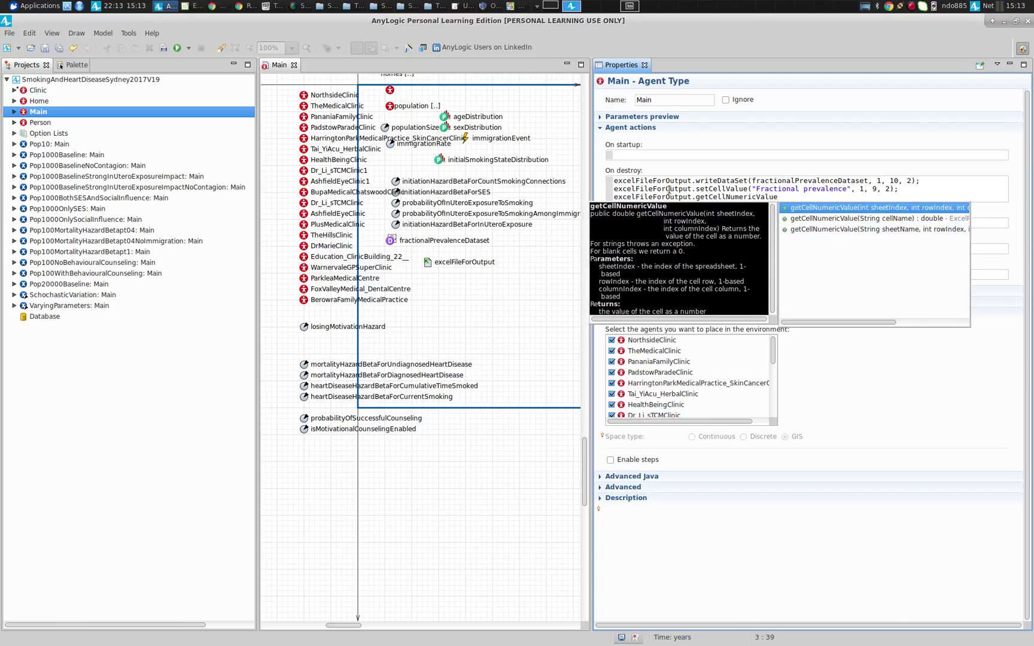
{"action": "key", "text": "Return"}
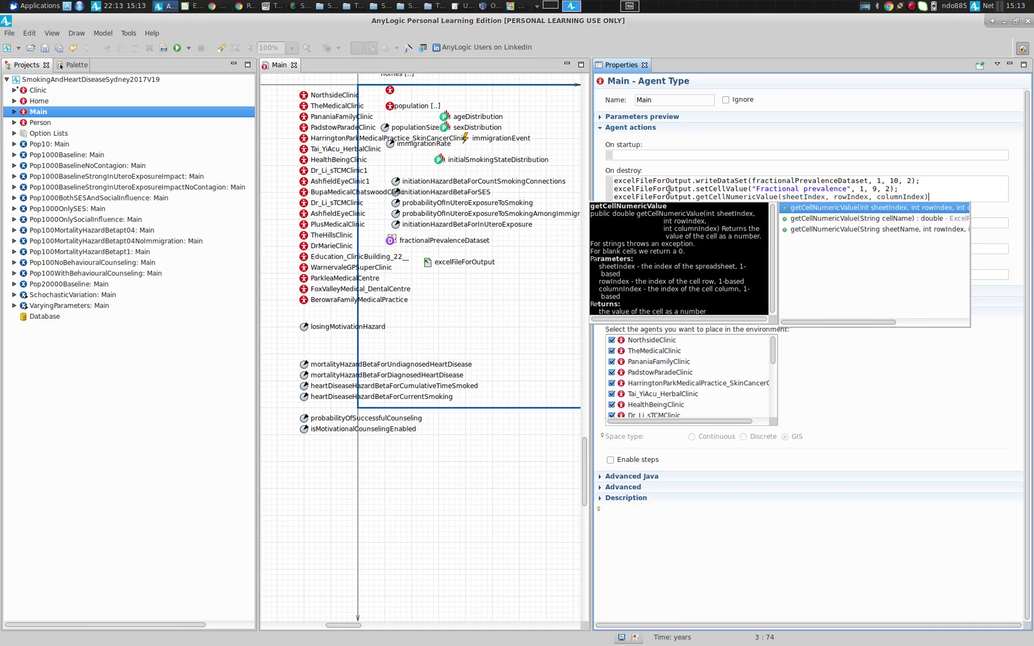
- Fill in the arguments 1, 1, 1 with a closing semicolon, copy the getCellNumericValue statement, and remove it from the On destroy code
{"action": "type", "text": "1, "}
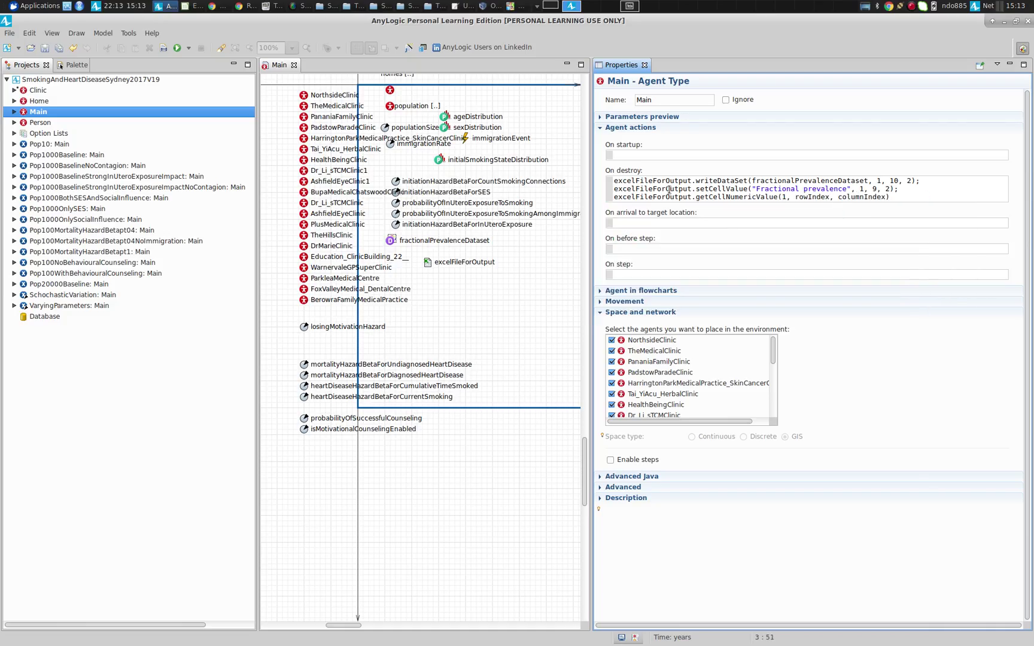
{"action": "type", "text": "1"}
{"action": "key", "text": "Tab"}
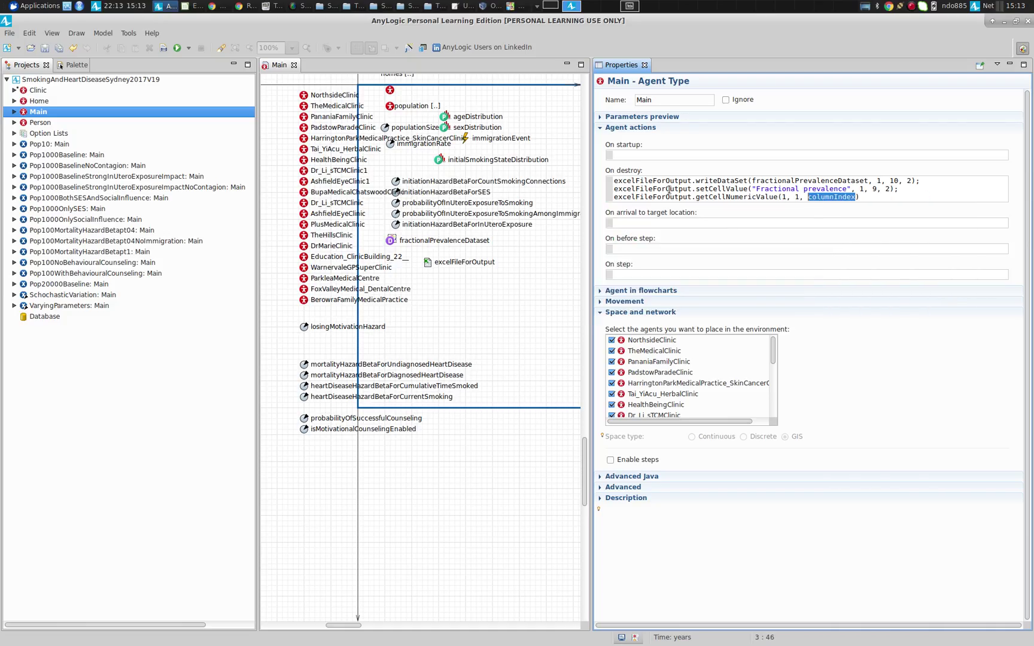
{"action": "type", "text": "1);"}
{"action": "key", "text": "shift+Home"}
{"action": "key", "text": "ctrl+c"}
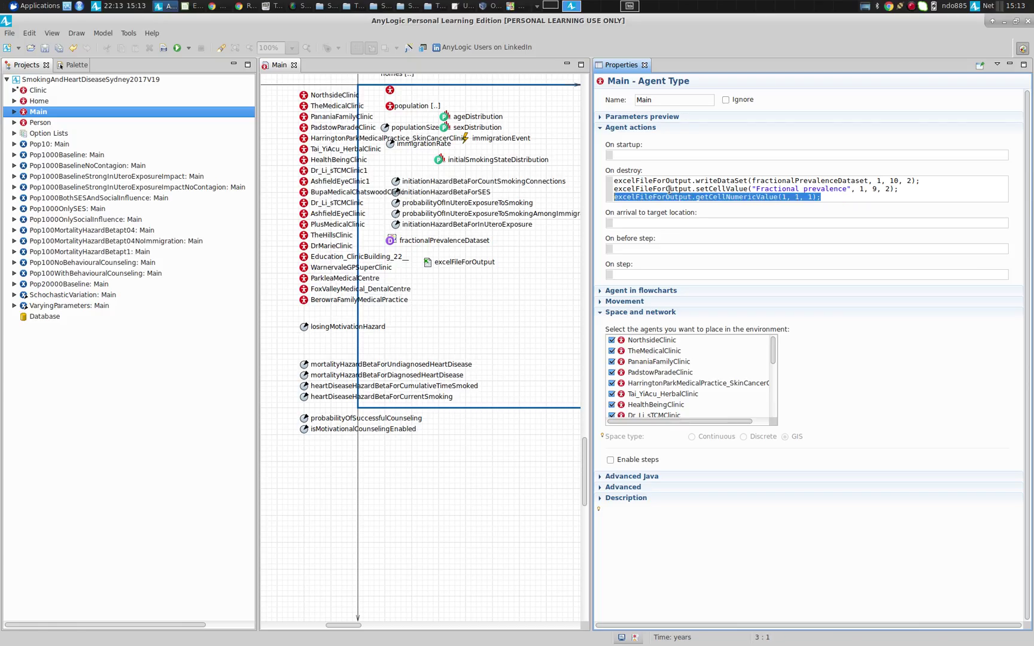
{"action": "key", "text": "BackSpace"}
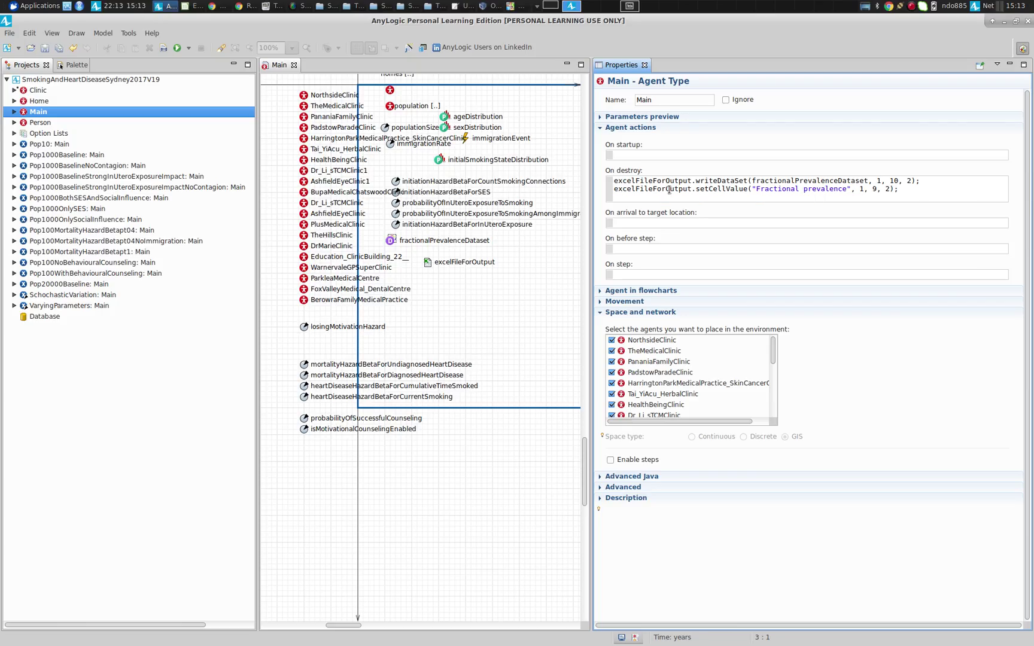
- Replace the populationSize value of the Pop10 experiment with the copied excelFileForOutput.getCellNumericValue(1, 1, 1); statement
{"action": "left_click", "coordinate": [47, 145]}
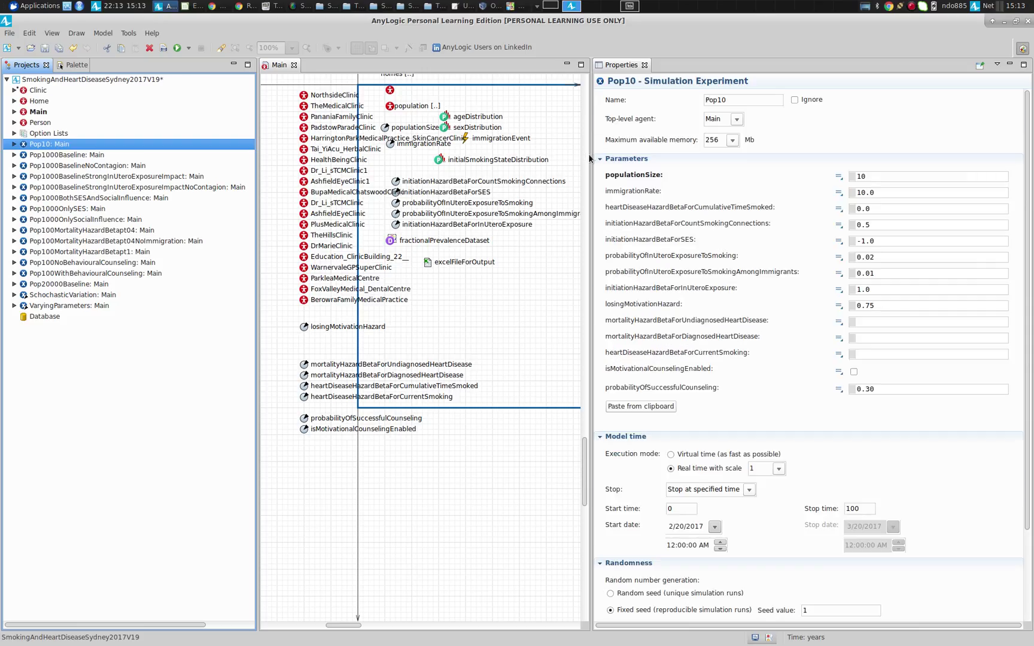
{"action": "left_click_drag", "start_coordinate": [584, 156], "coordinate": [462, 157]}
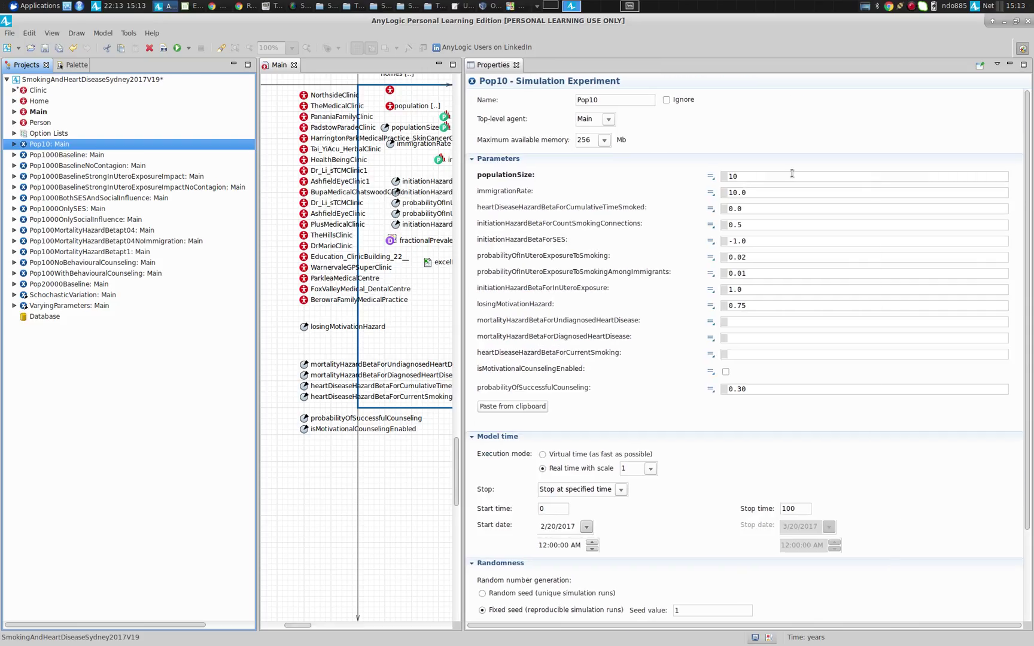
{"action": "double_click", "coordinate": [732, 176]}
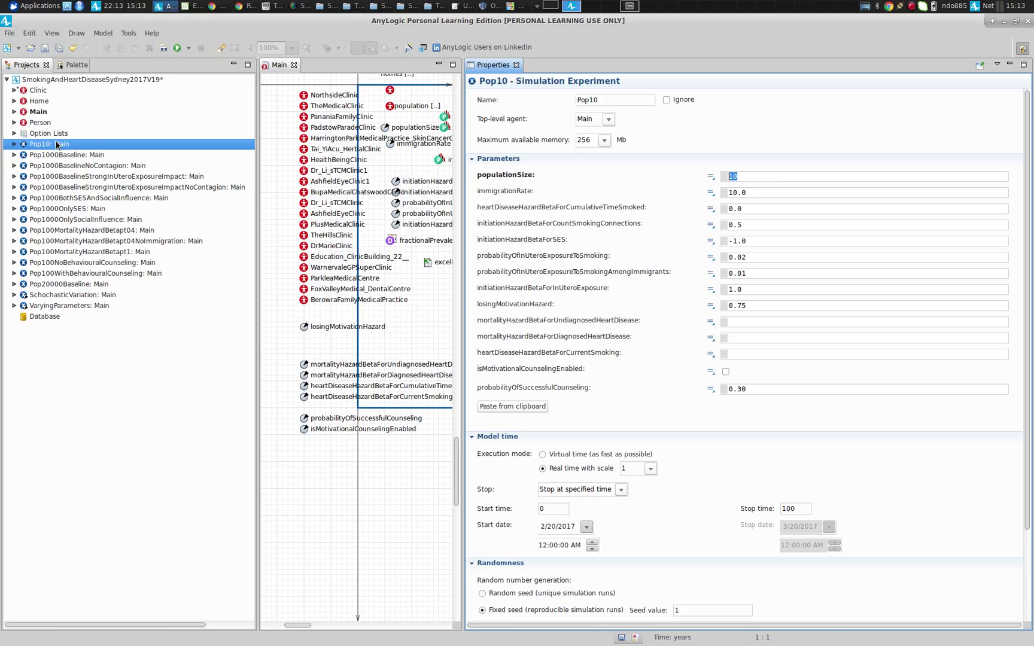
{"action": "key", "text": "ctrl+v"}
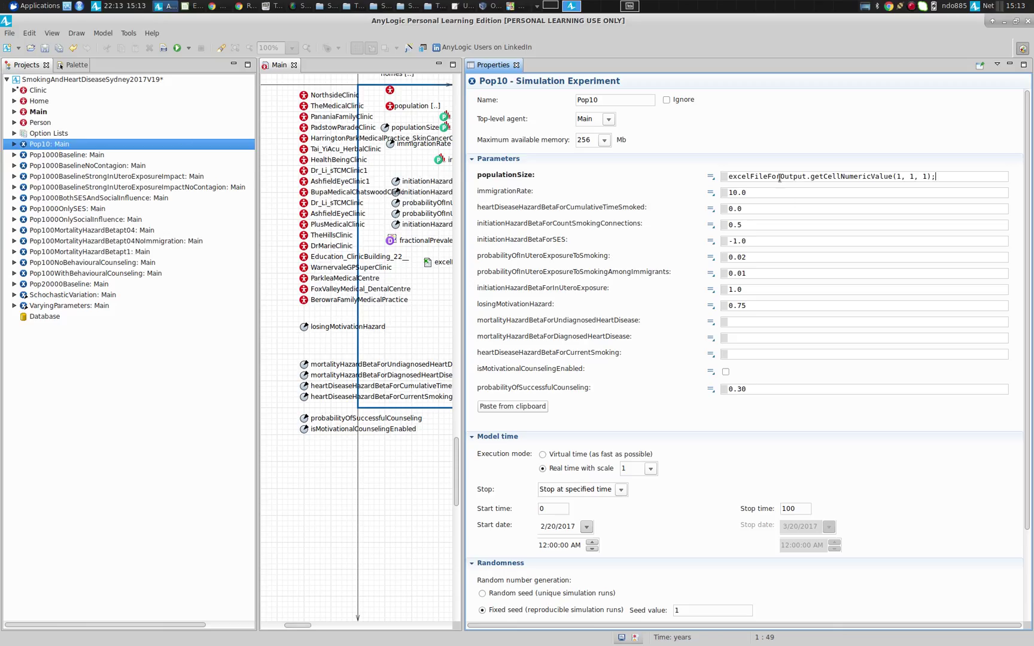
- Change the object name in Pop10's populationSize expression to excelParameterFile, slightly widen the properties area, and dismiss the error dialog
{"action": "left_click_drag", "start_coordinate": [768, 176], "coordinate": [808, 175]}
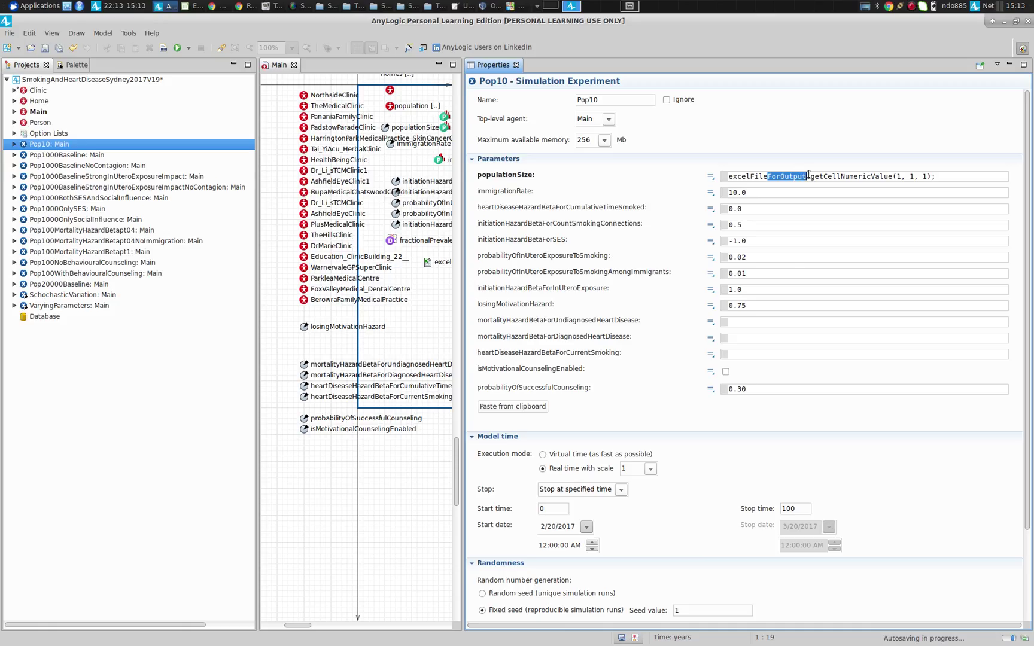
{"action": "key", "text": "BackSpace"}
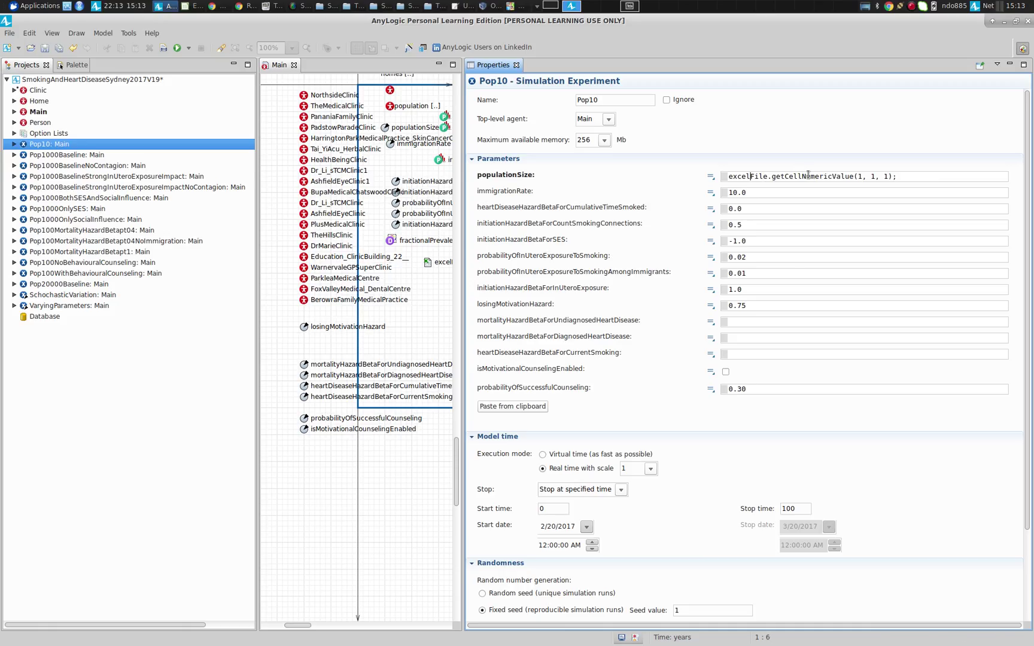
{"action": "type", "text": "pARAMETER"}
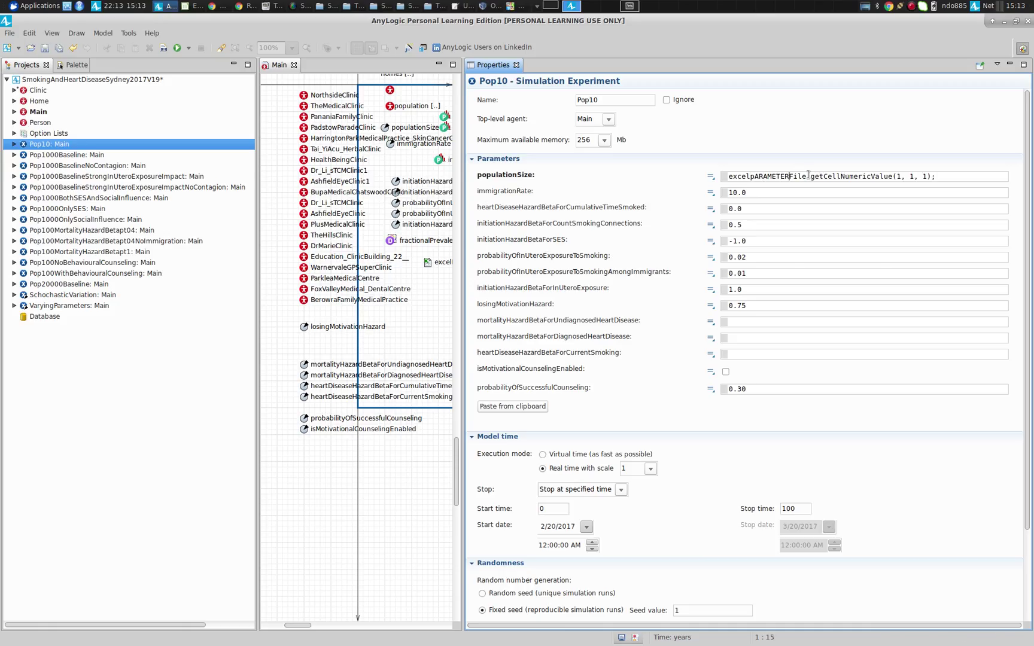
{"action": "key", "text": "BackSpace"}
{"action": "key", "text": "BackSpace"}
{"action": "key", "text": "BackSpace"}
{"action": "key", "text": "BackSpace"}
{"action": "key", "text": "BackSpace"}
{"action": "key", "text": "BackSpace"}
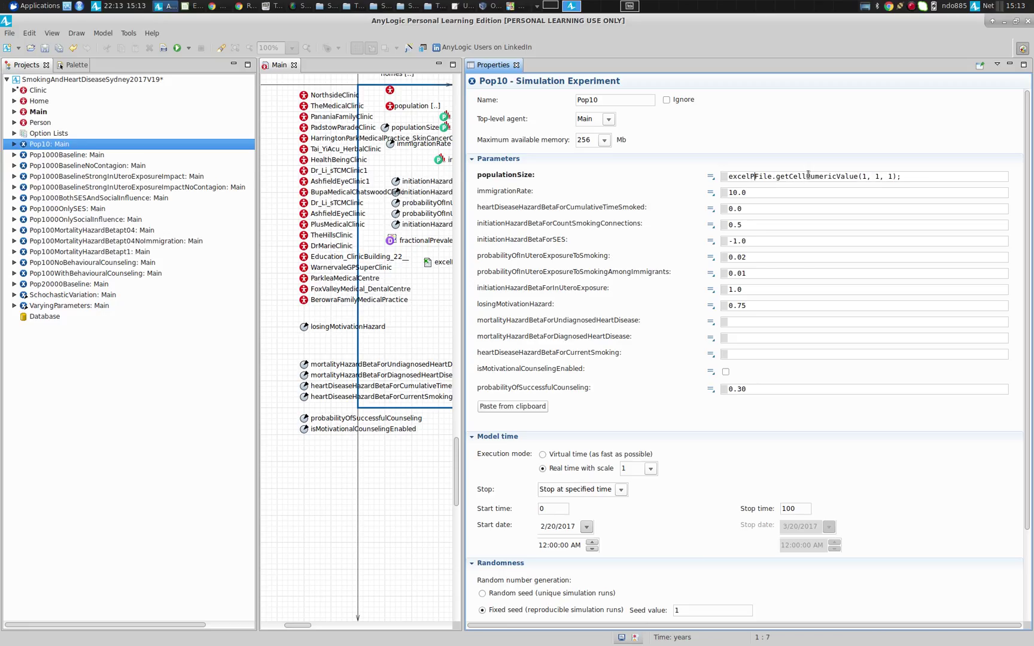
{"action": "type", "text": "Param"}
{"action": "key", "text": "Left"}
{"action": "type", "text": "eter"}
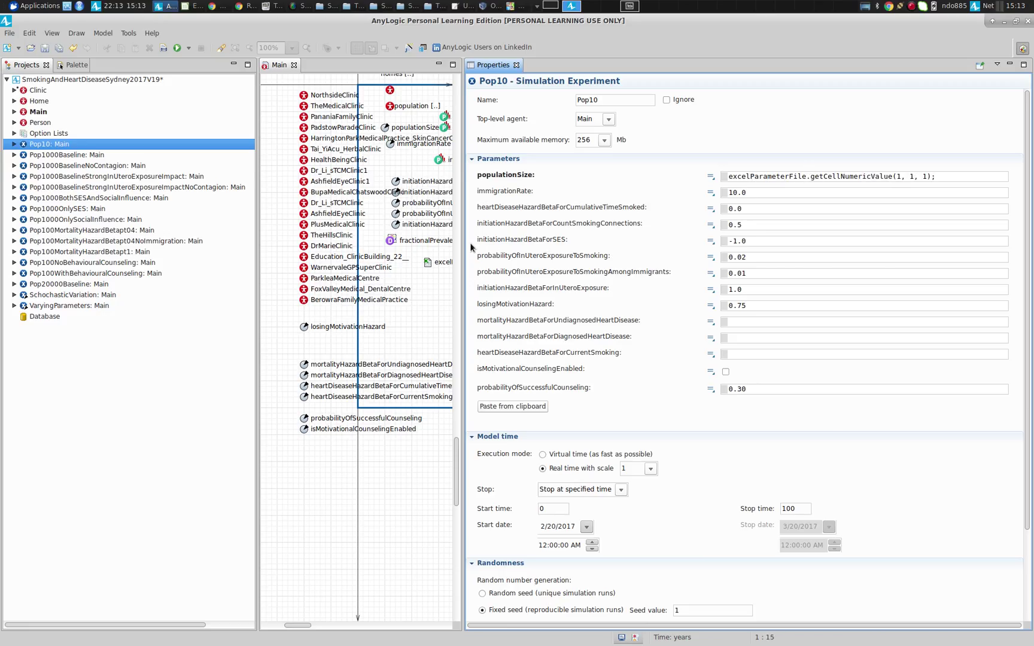
{"action": "mouse_move", "coordinate": [463, 240]}
{"action": "left_mouse_down"}
{"action": "mouse_move", "coordinate": [336, 239]}
{"action": "mouse_move", "coordinate": [453, 239]}
{"action": "left_mouse_up"}
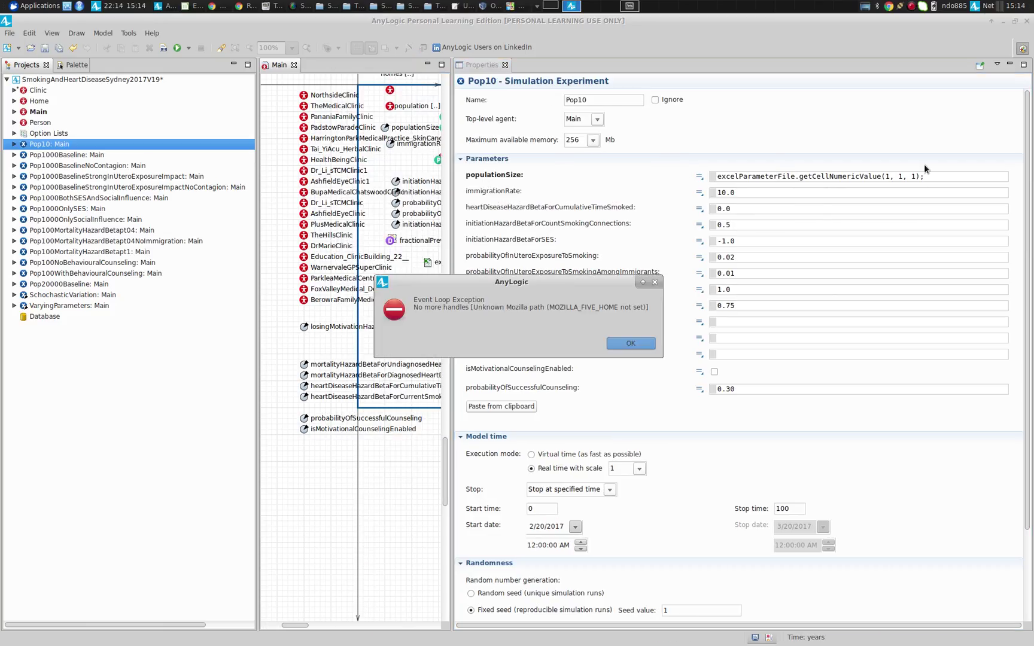
{"action": "left_click", "coordinate": [650, 338]}
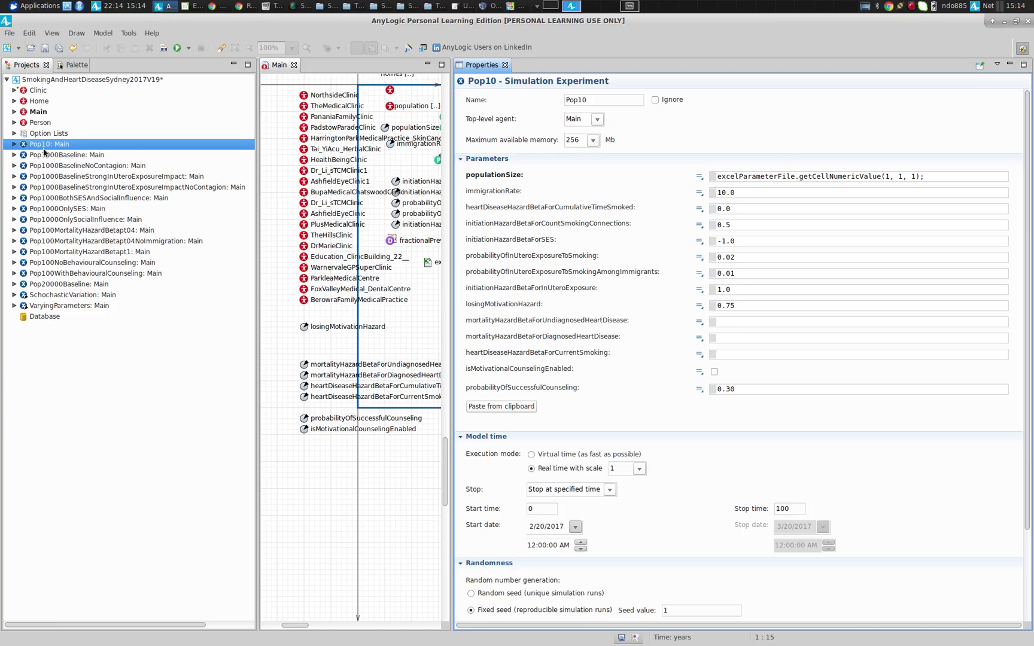
- Add an Excel File element named excelParameterFile to the Pop10 experiment's canvas, below the Run button
{"action": "double_click", "coordinate": [44, 146]}
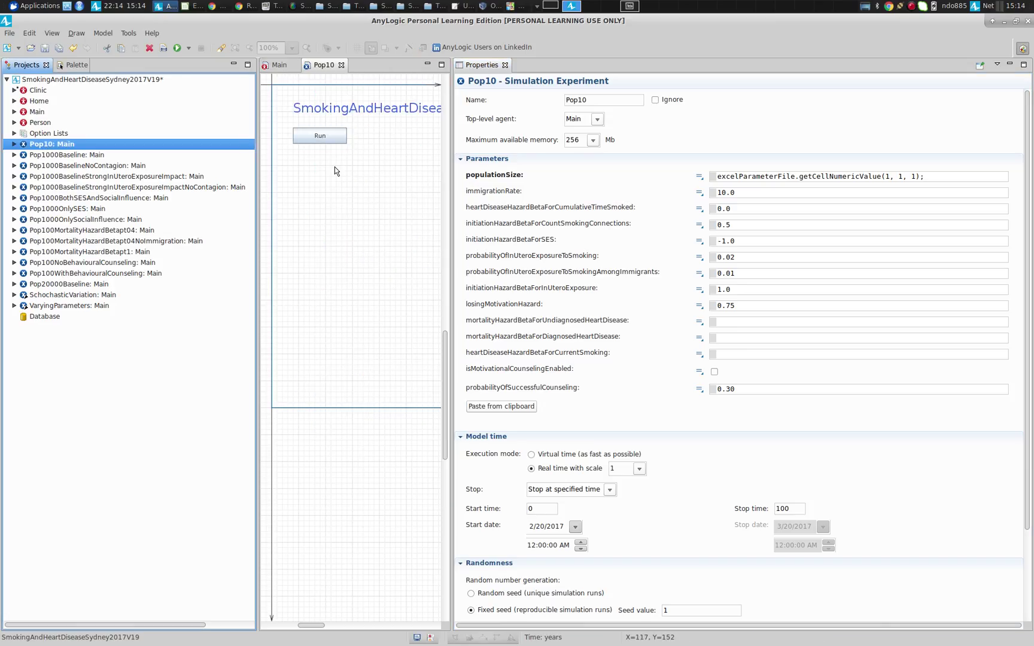
{"action": "left_click", "coordinate": [63, 65]}
{"action": "left_click_drag", "start_coordinate": [52, 97], "coordinate": [313, 198]}
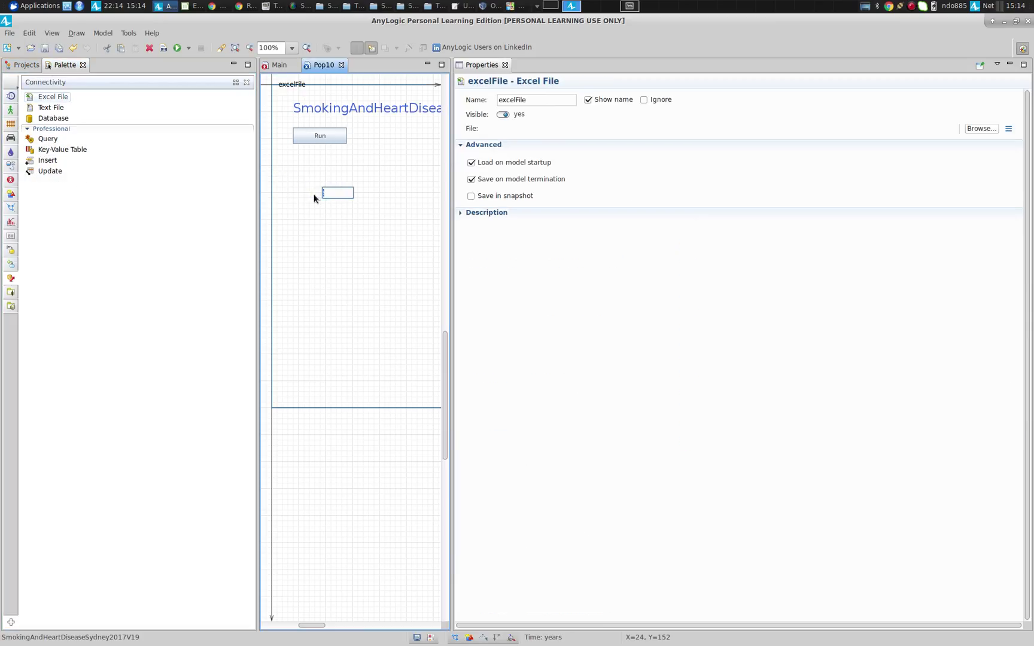
{"action": "type", "text": "excelParameterFile"}
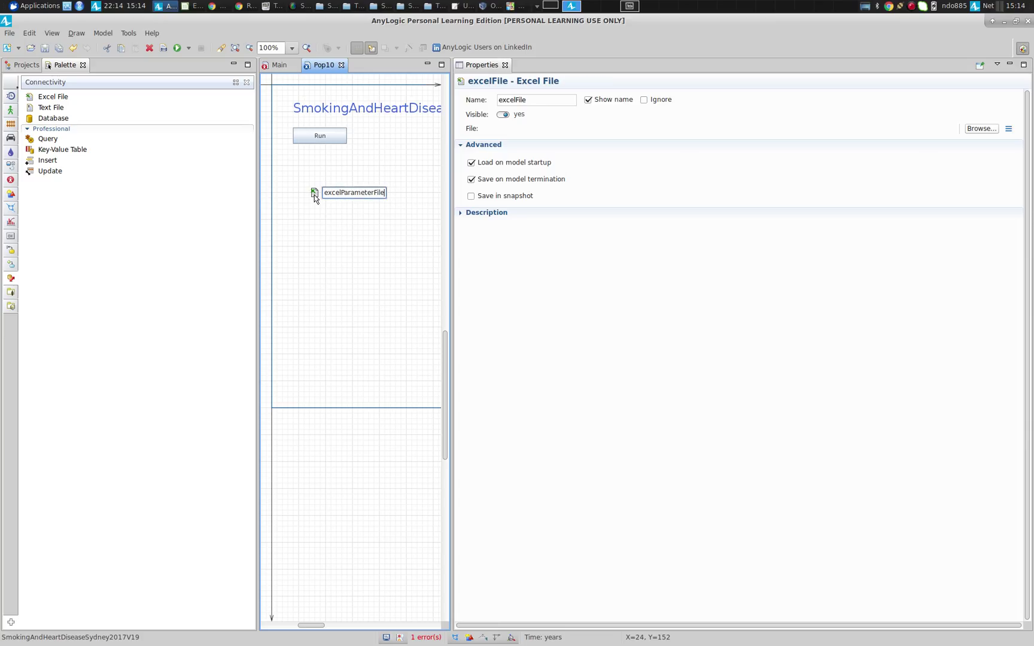
{"action": "key", "text": "Return"}
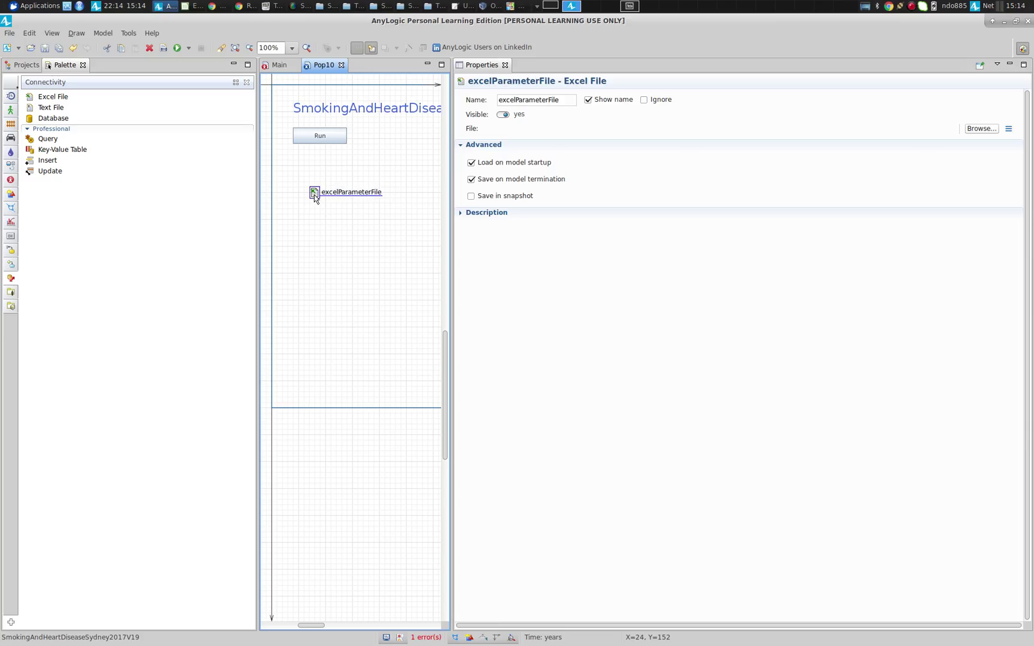
- Return to Pop10's populationSize expression, build the model, and open the unspecified-file error of excelParameterFile
{"action": "left_click", "coordinate": [549, 134]}
{"action": "left_click", "coordinate": [27, 64]}
{"action": "left_click", "coordinate": [54, 142]}
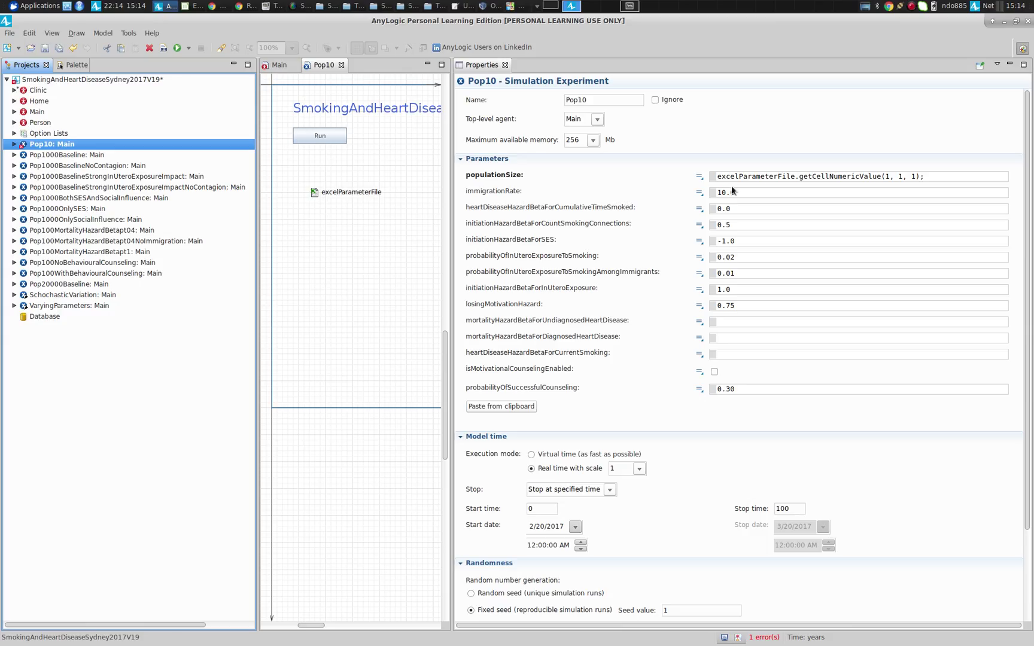
{"action": "left_click", "coordinate": [762, 177]}
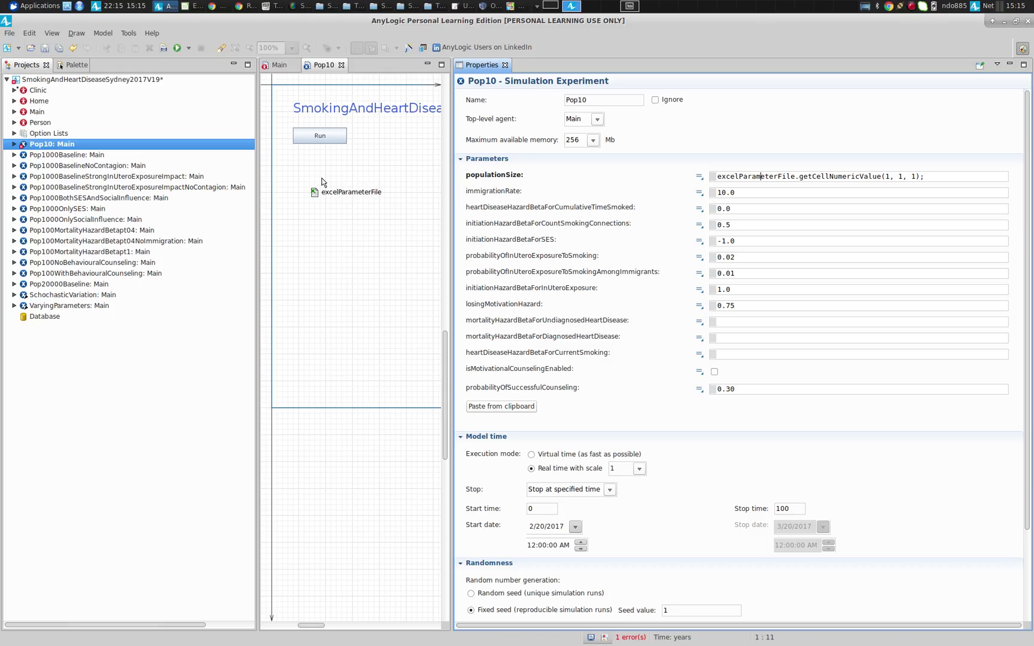
{"action": "left_click", "coordinate": [164, 47]}
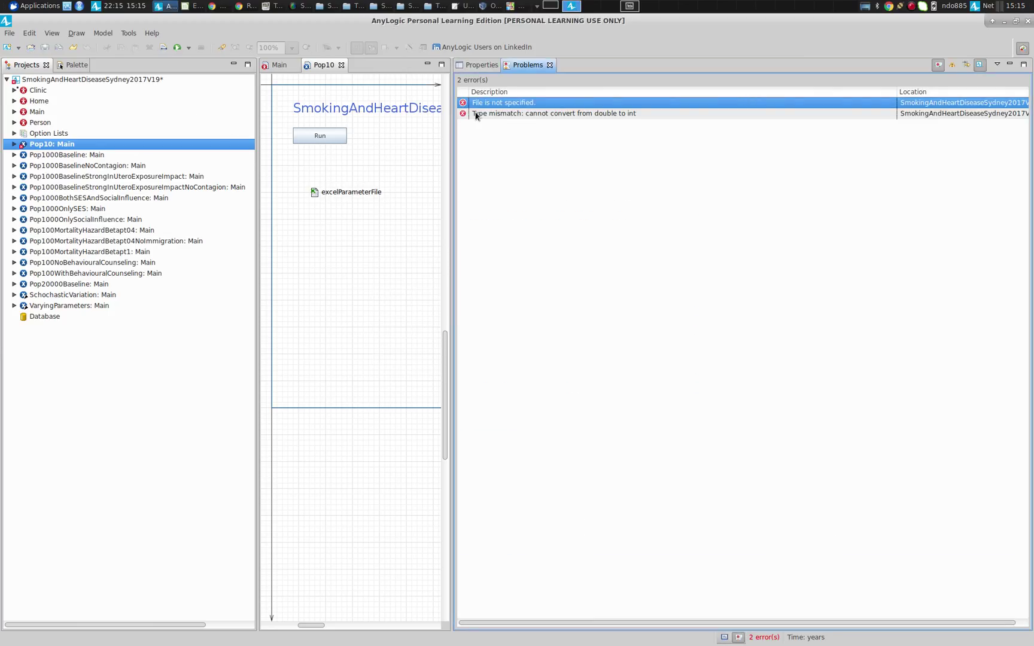
{"action": "double_click", "coordinate": [482, 109]}
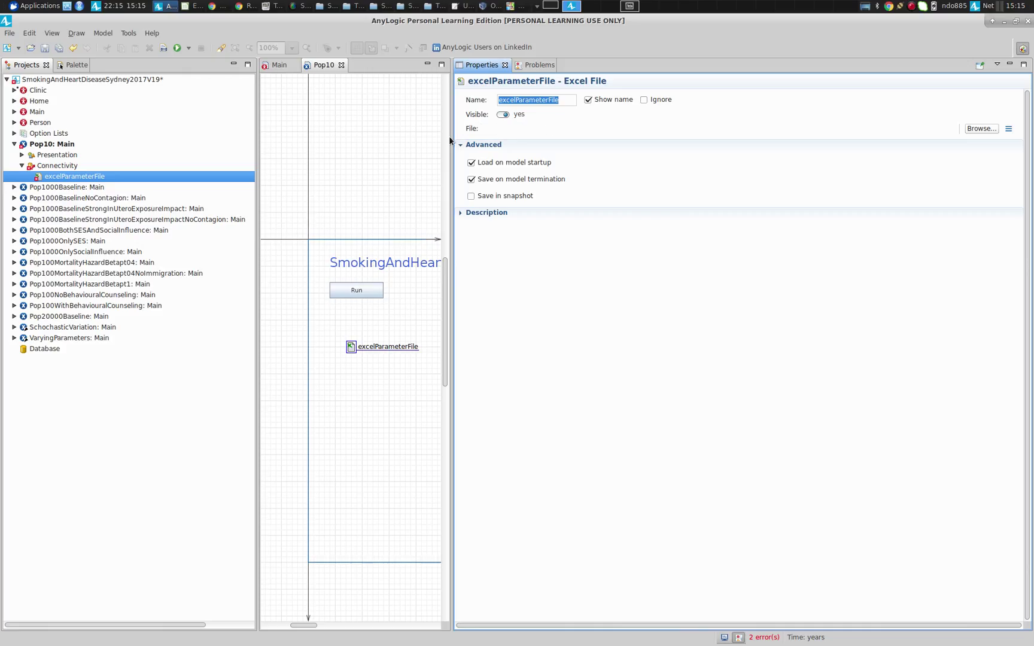
- Set the source file of excelParameterFile to excelOutputSydney.xlsx, moving the window as needed to reach the file browser
{"action": "left_click_drag", "start_coordinate": [449, 136], "coordinate": [307, 157]}
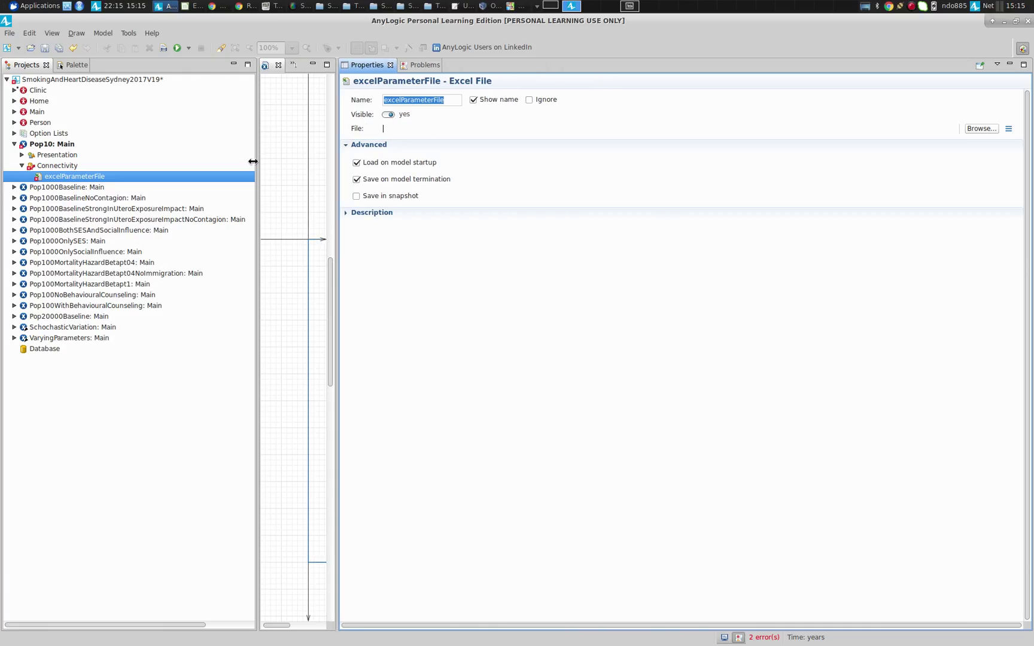
{"action": "left_click_drag", "start_coordinate": [423, 19], "coordinate": [269, 41]}
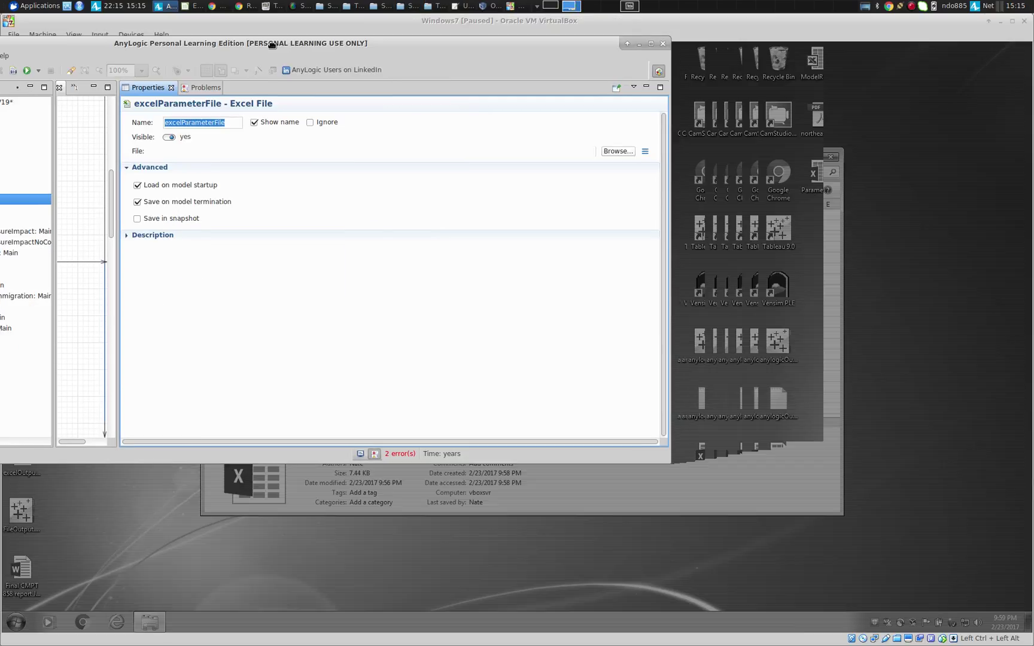
{"action": "left_click", "coordinate": [632, 146]}
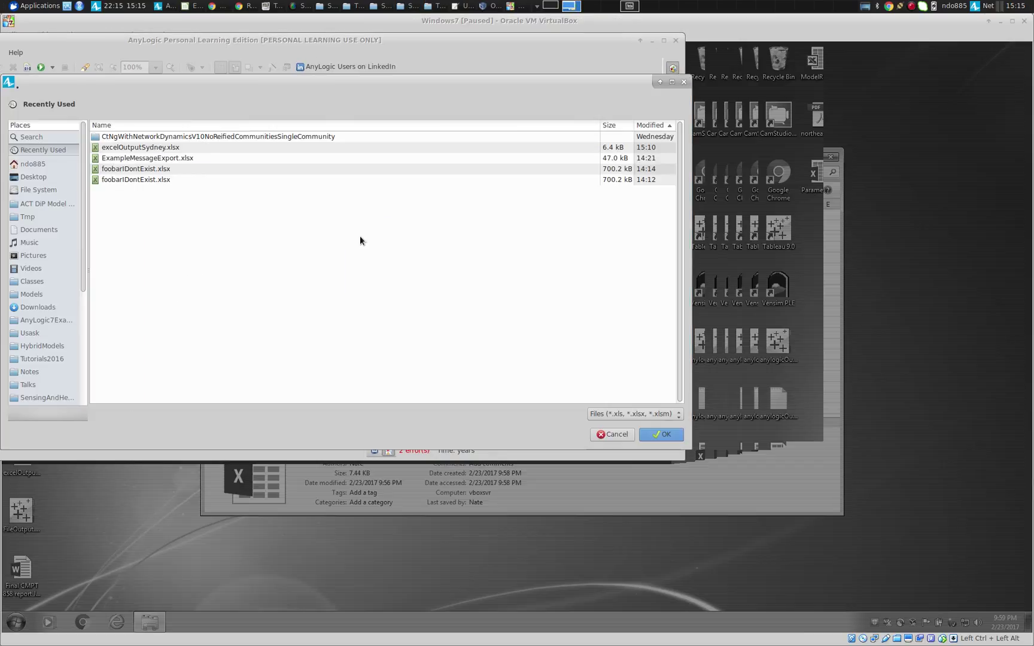
{"action": "double_click", "coordinate": [134, 148]}
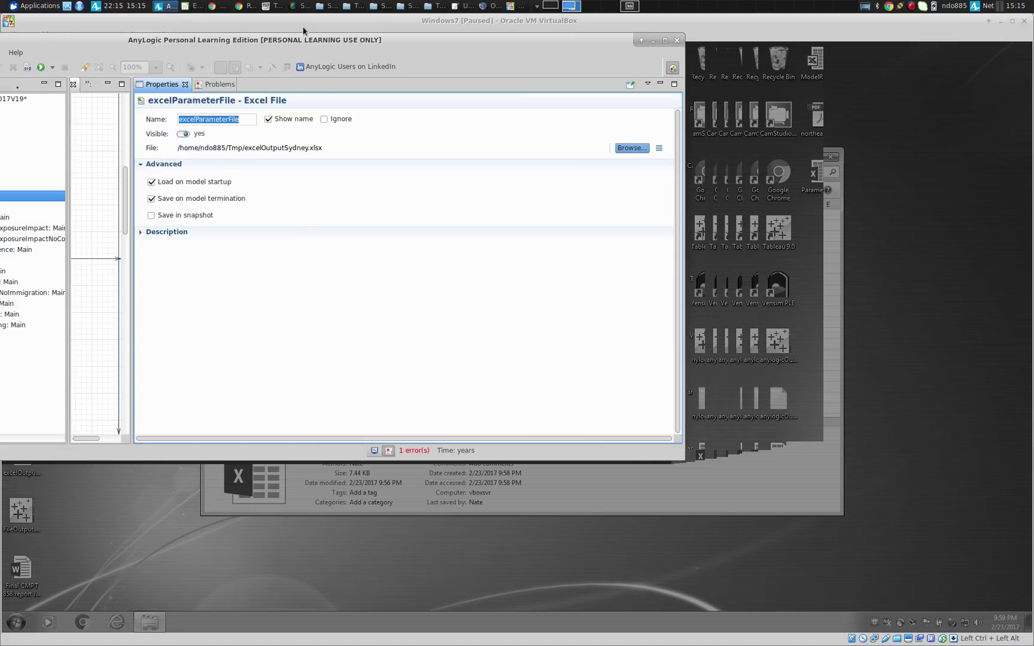
{"action": "double_click", "coordinate": [302, 38]}
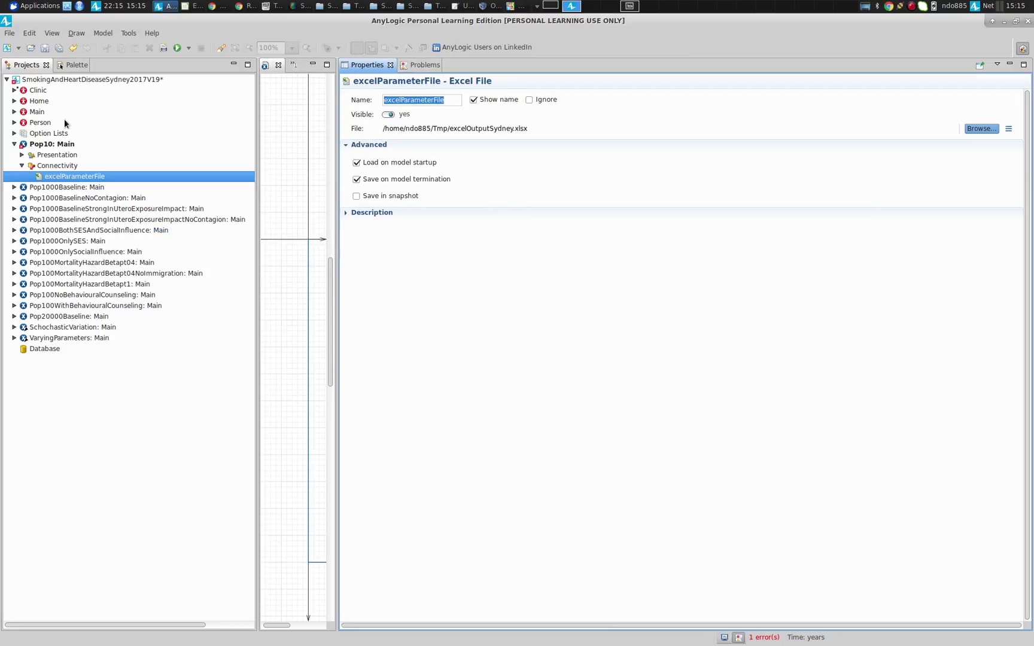
- Rebuild the model with Pop10 selected and open the double-to-int type mismatch error
{"action": "left_click", "coordinate": [48, 145]}
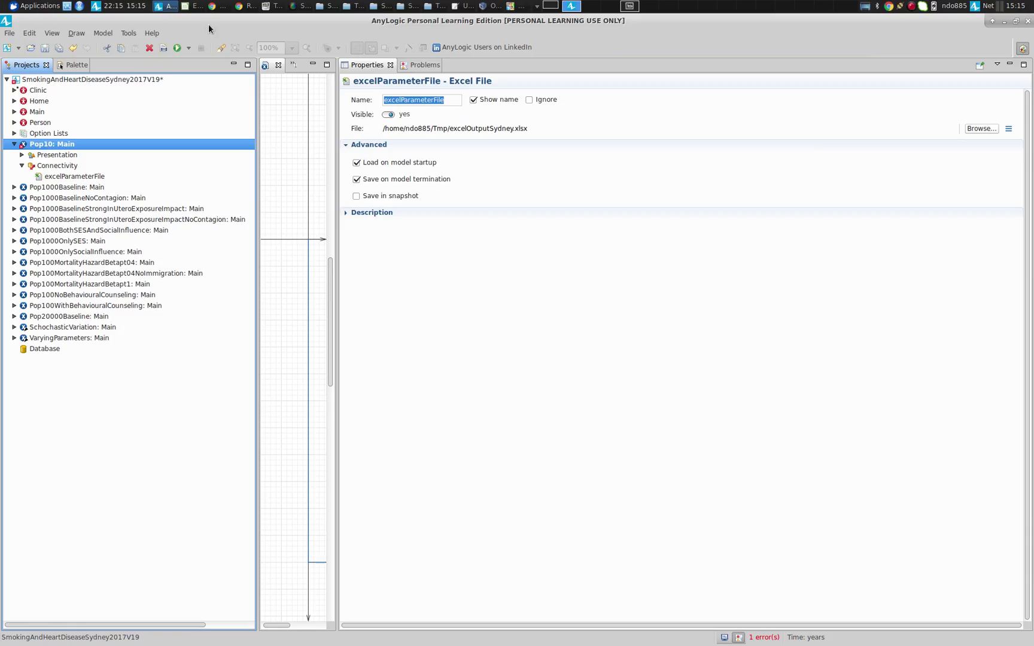
{"action": "left_click", "coordinate": [164, 47]}
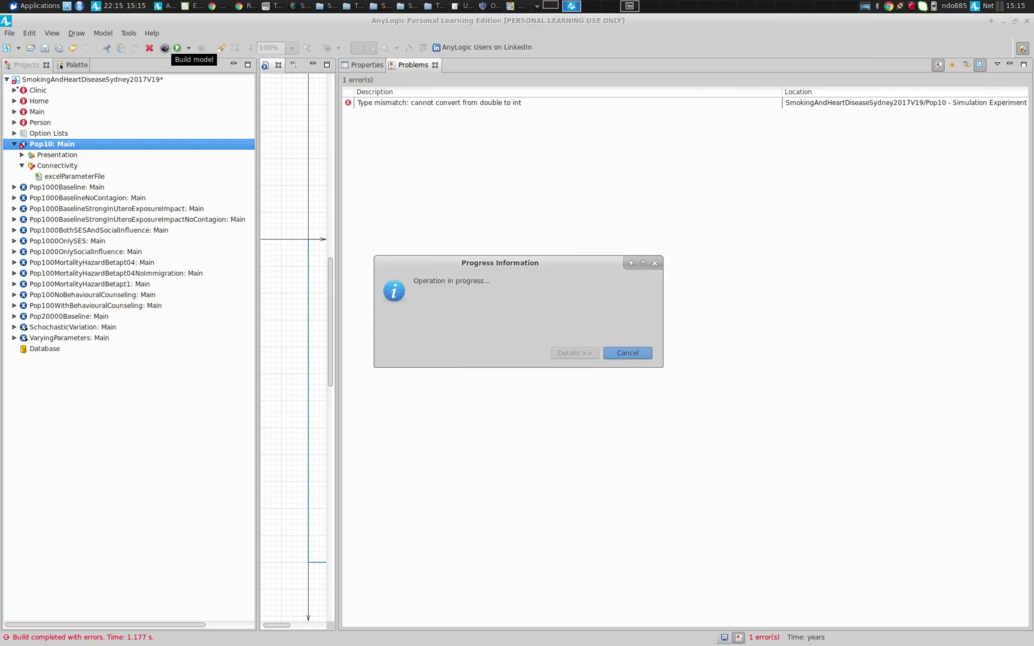
{"action": "double_click", "coordinate": [399, 103]}
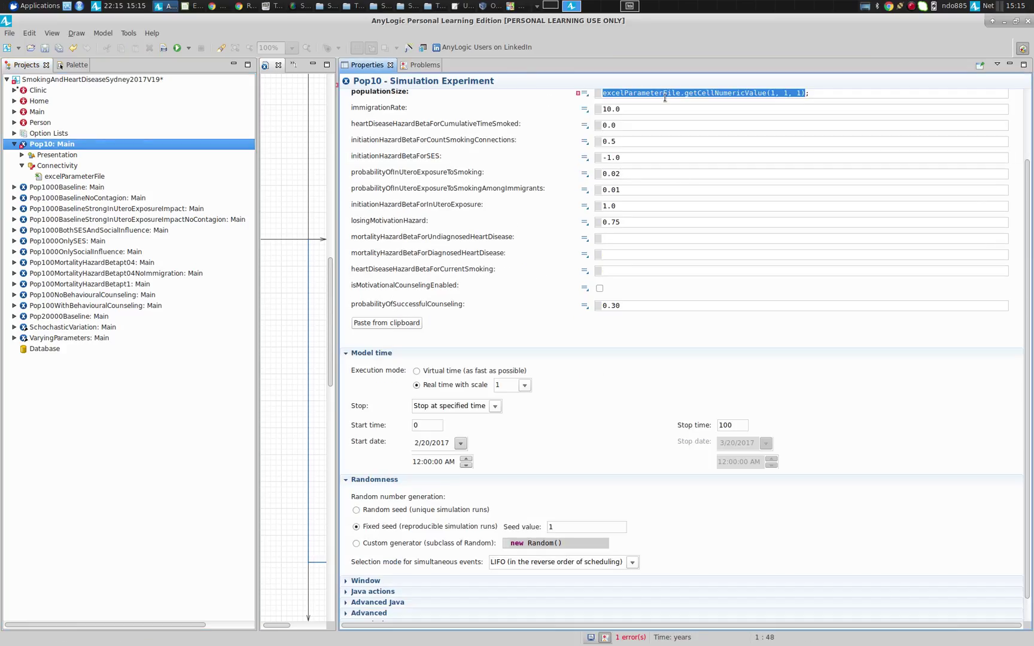
- Retype the method as getCell in the populationSize expression to check its code completion variants, and undo the change
{"action": "left_click", "coordinate": [711, 93]}
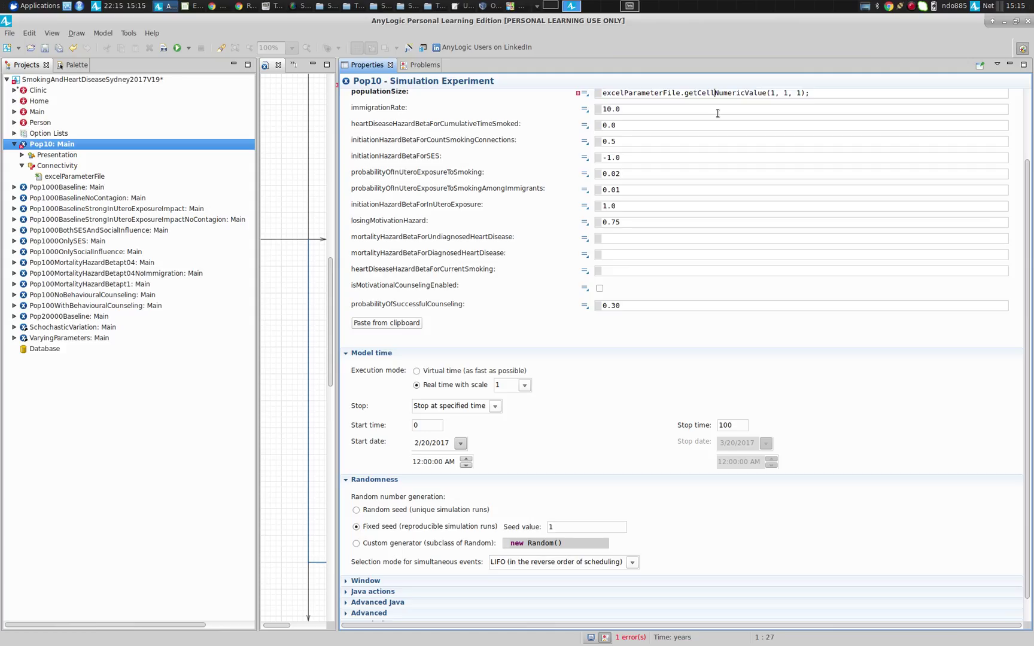
{"action": "key", "text": "ctrl+shift+Right"}
{"action": "key", "text": "ctrl+shift+Right"}
{"action": "key", "text": "ctrl+shift+Right"}
{"action": "key", "text": "ctrl+shift+Right"}
{"action": "key", "text": "ctrl+shift+Right"}
{"action": "key", "text": "ctrl+shift+Right"}
{"action": "key", "text": "ctrl+shift+Right"}
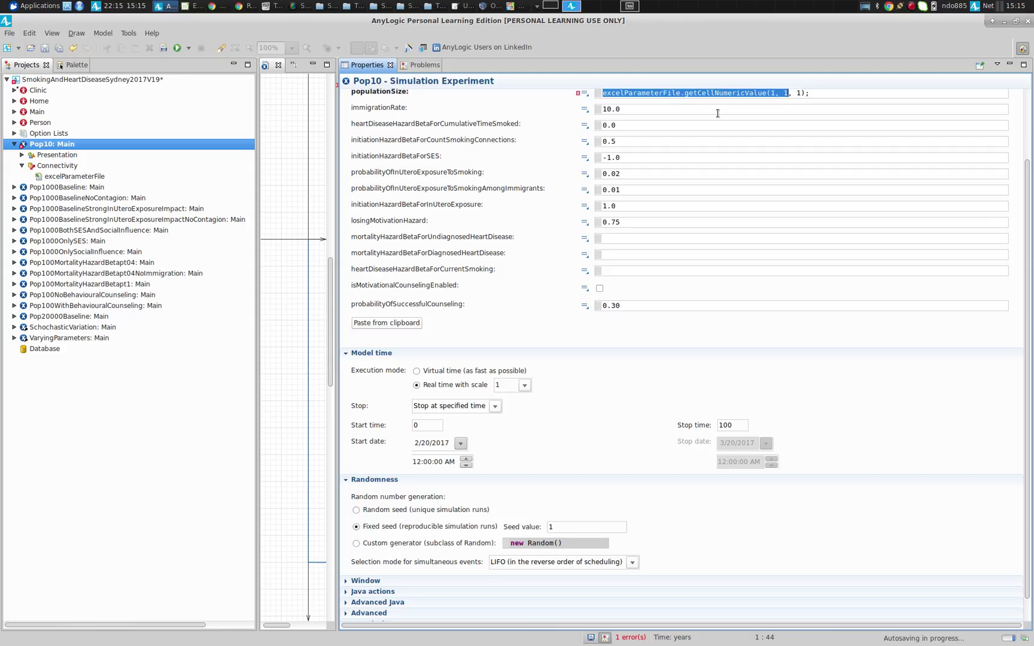
{"action": "key", "text": "End"}
{"action": "key", "text": "ctrl+shift+Left"}
{"action": "key", "text": "ctrl+shift+Left"}
{"action": "key", "text": "ctrl+shift+Left"}
{"action": "key", "text": "ctrl+shift+Left"}
{"action": "key", "text": "ctrl+shift+Left"}
{"action": "key", "text": "ctrl+shift+Left"}
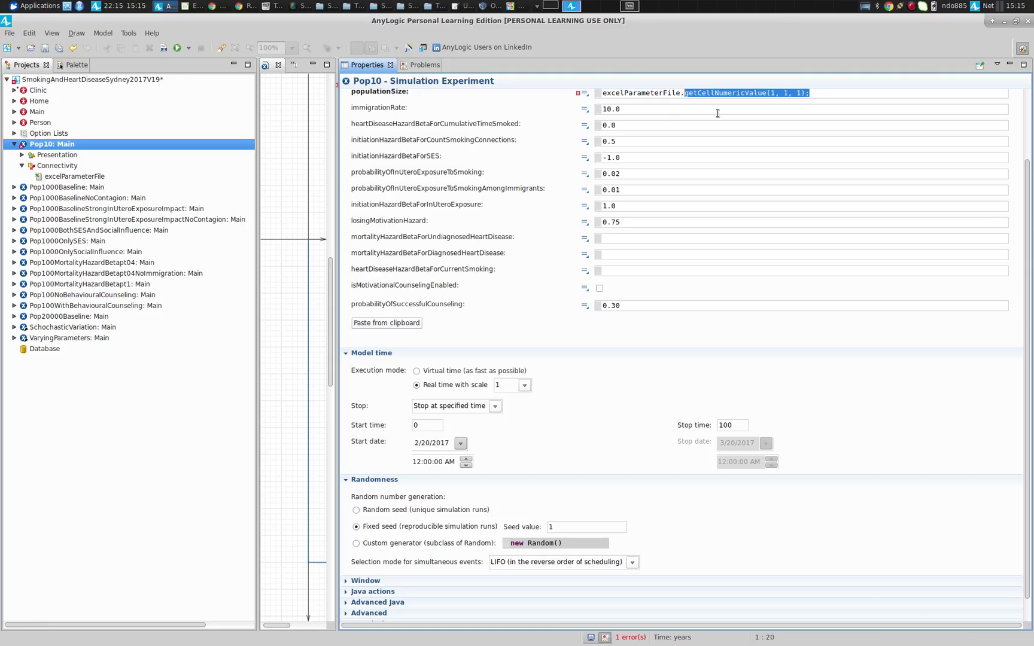
{"action": "key", "text": "BackSpace"}
{"action": "type", "text": "getCell"}
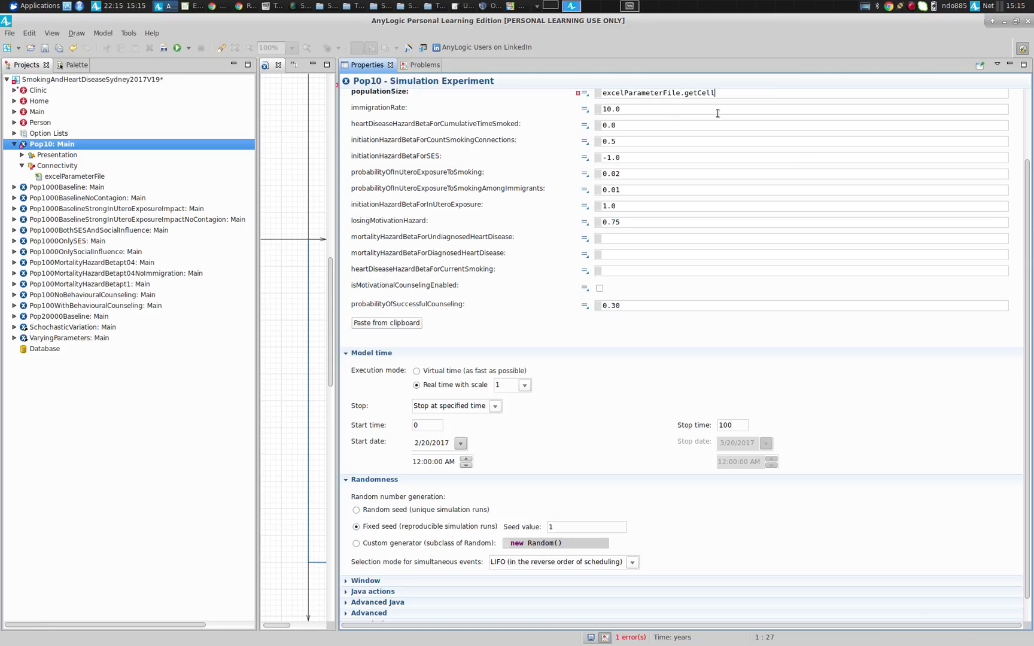
{"action": "key", "text": "ctrl+space"}
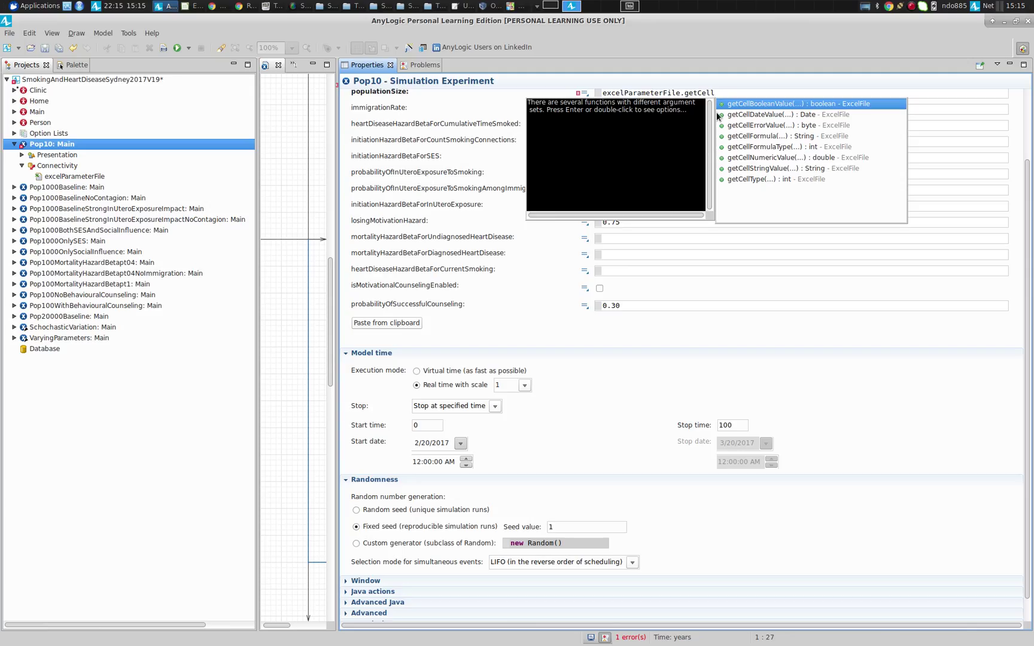
{"action": "key", "text": "Escape"}
{"action": "key", "text": "ctrl+z"}
{"action": "key", "text": "ctrl+z"}
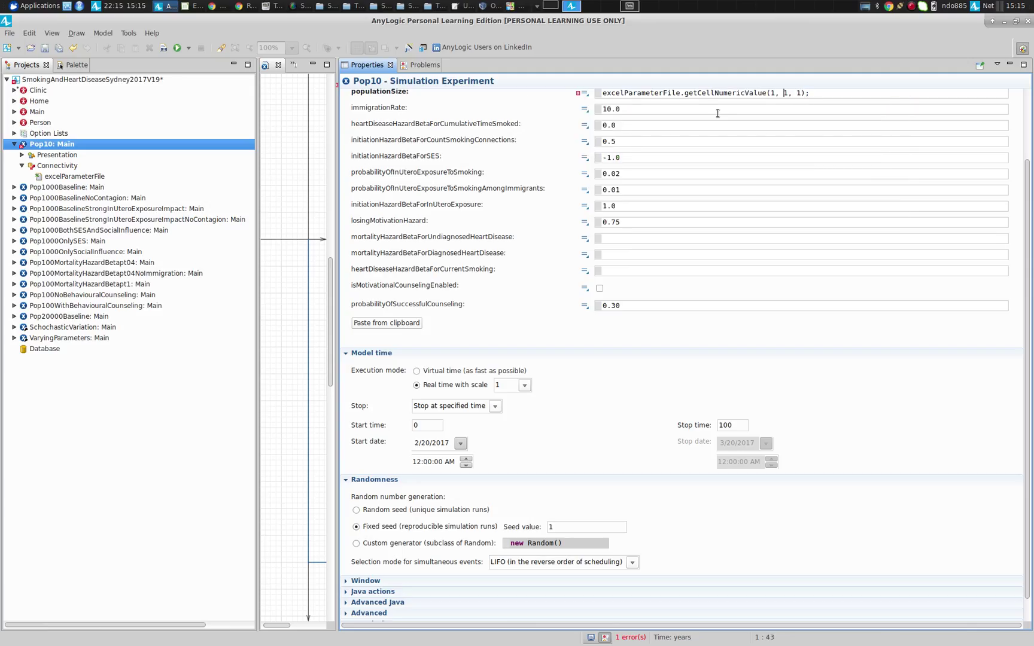
- Cast the populationSize expression to (int) and remove its trailing semicolon
{"action": "key", "text": "Home"}
{"action": "type", "text": "(int)"}
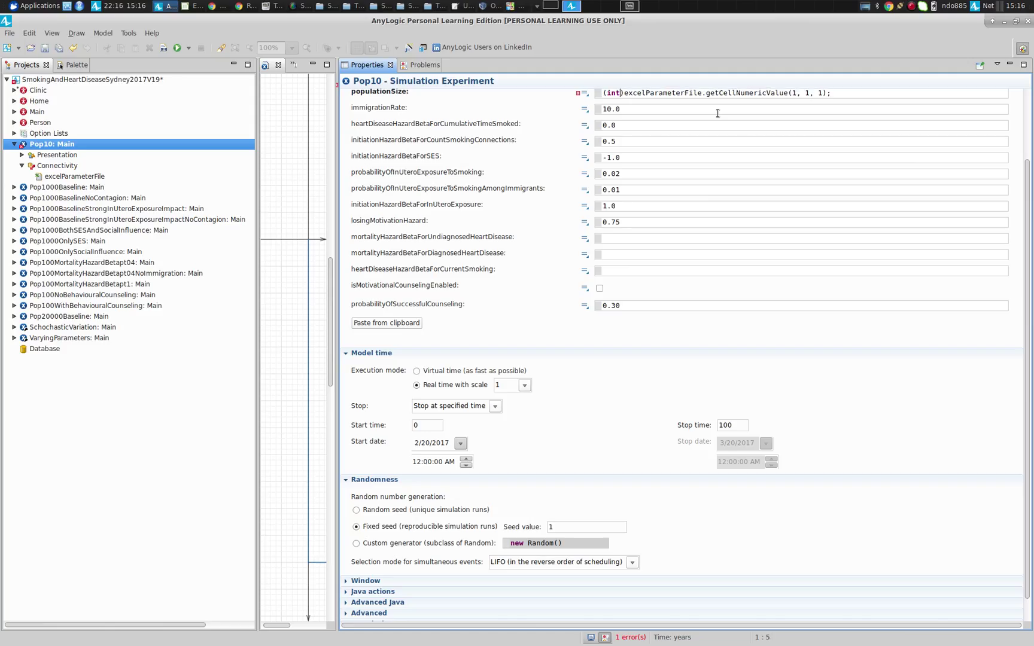
{"action": "key", "text": "End"}
{"action": "key", "text": "BackSpace"}
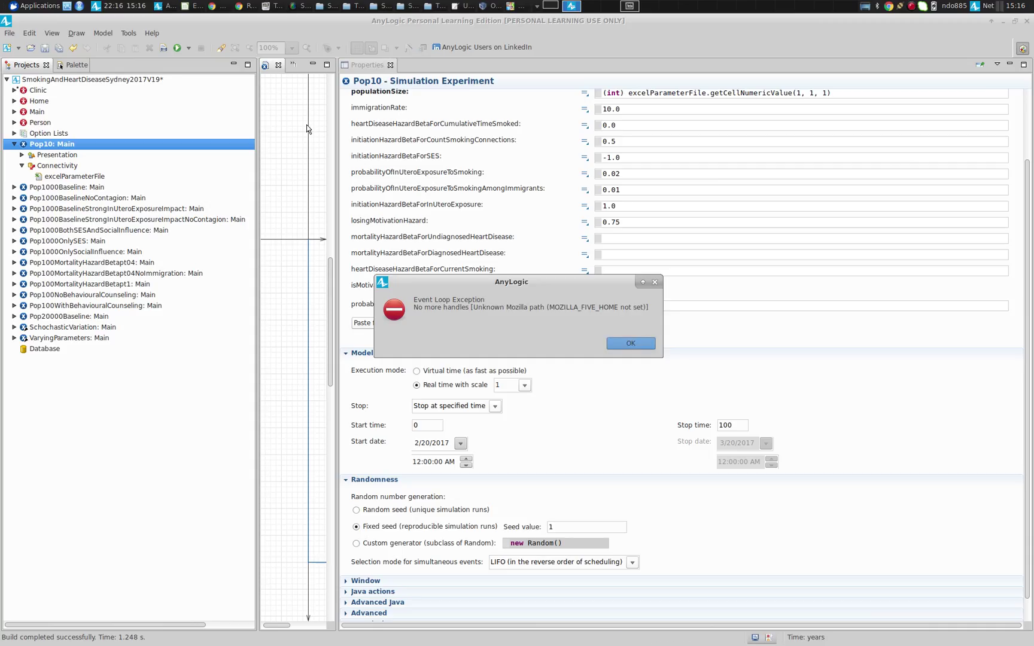
- Dismiss the event loop error, rename the Pop10 experiment to Pop10FromParameterFile, and save the model
{"action": "key", "text": "Return"}
{"action": "left_click", "coordinate": [39, 147]}
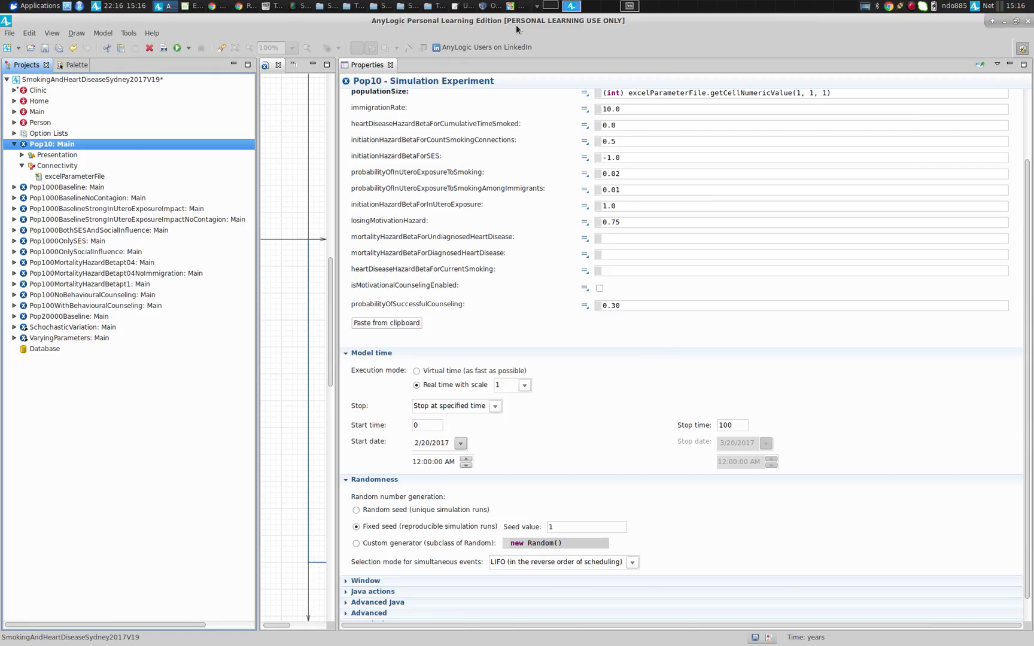
{"action": "left_click_drag", "start_coordinate": [516, 24], "coordinate": [473, 33]}
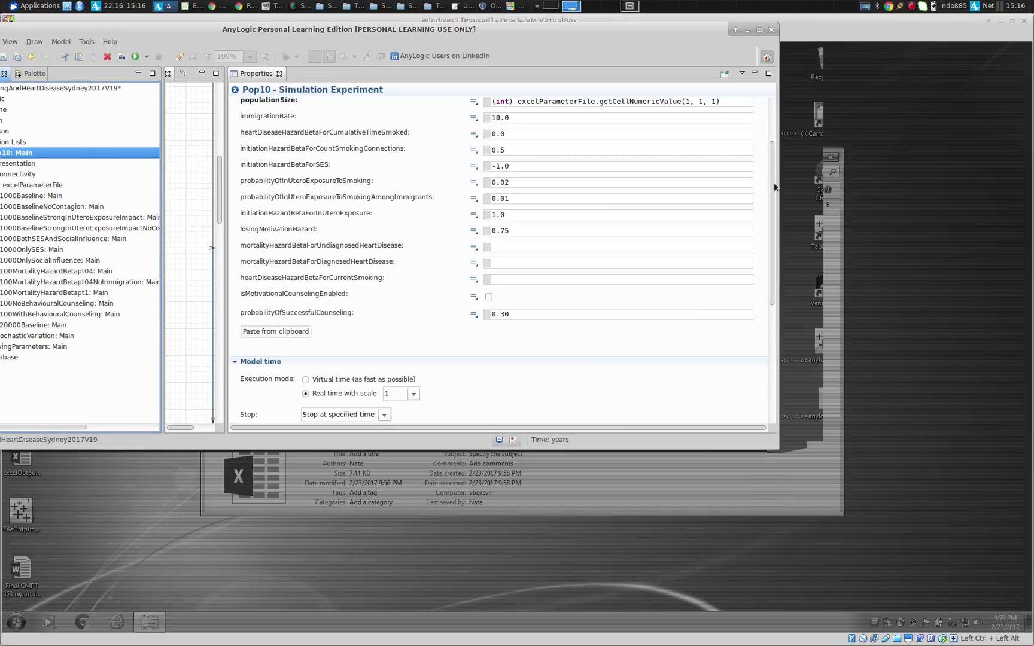
{"action": "left_click_drag", "start_coordinate": [772, 185], "coordinate": [768, 130]}
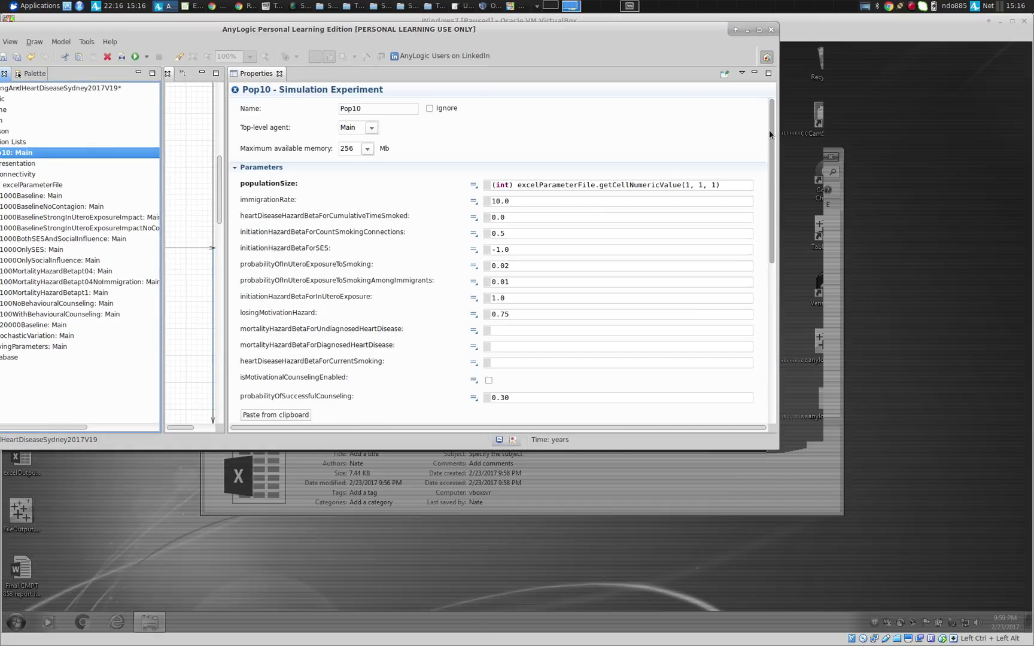
{"action": "left_click", "coordinate": [388, 108]}
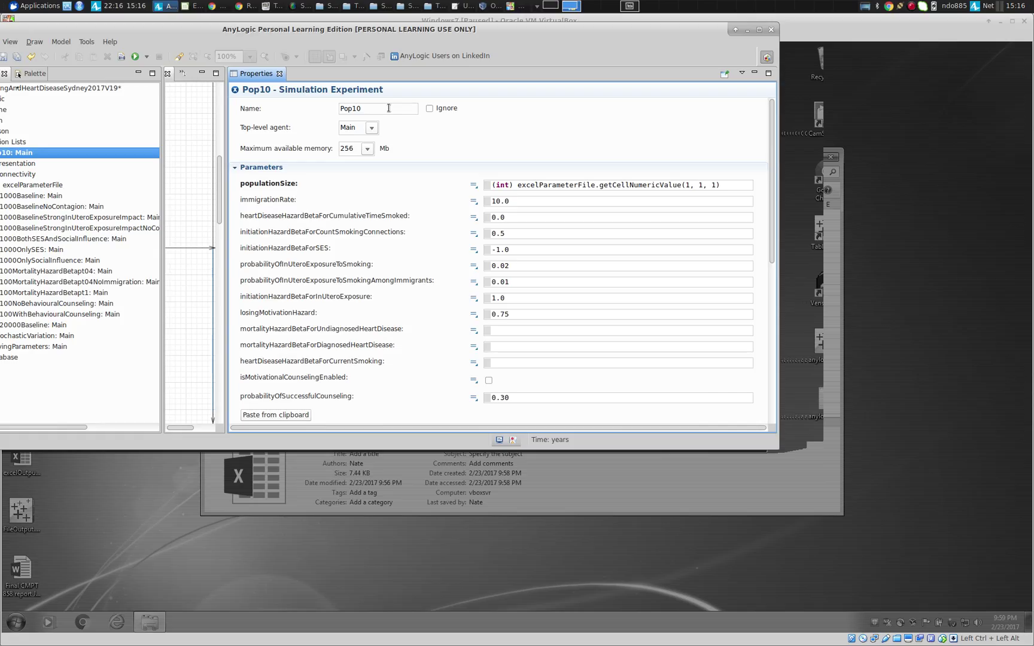
{"action": "type", "text": "From"}
{"action": "type", "text": "E"}
{"action": "type", "text": "arameterFile"}
{"action": "key", "text": "Return"}
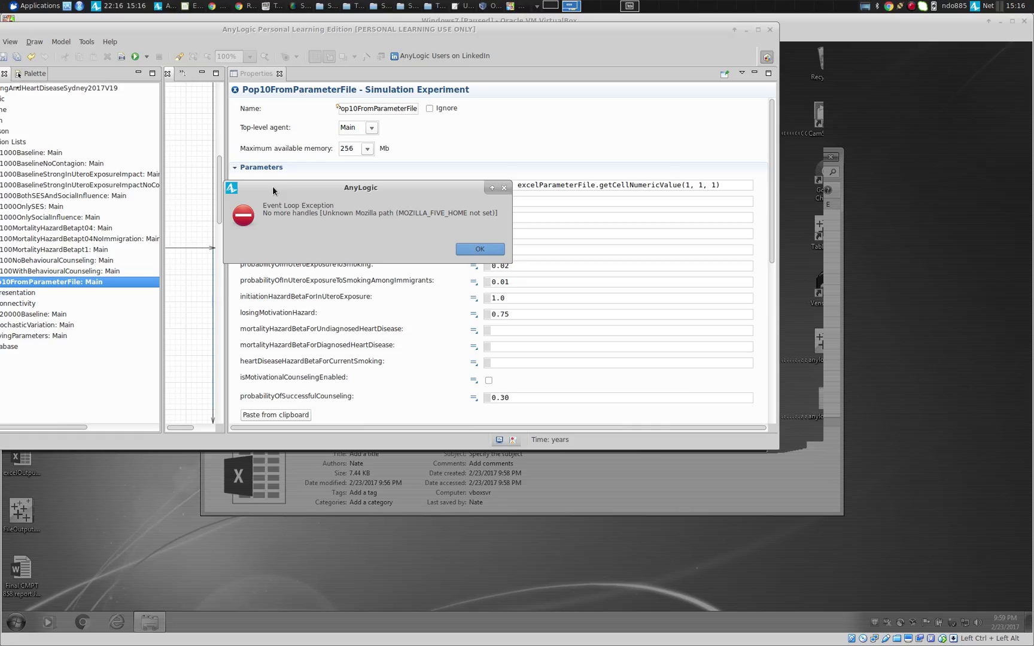
{"action": "left_click", "coordinate": [487, 248]}
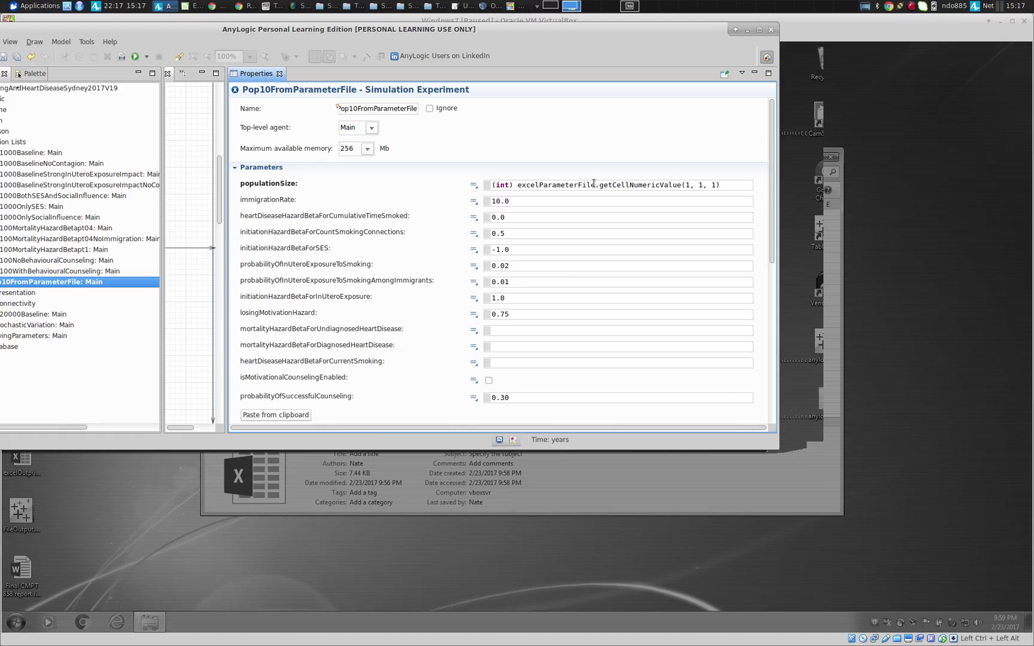
{"action": "left_click", "coordinate": [688, 185]}
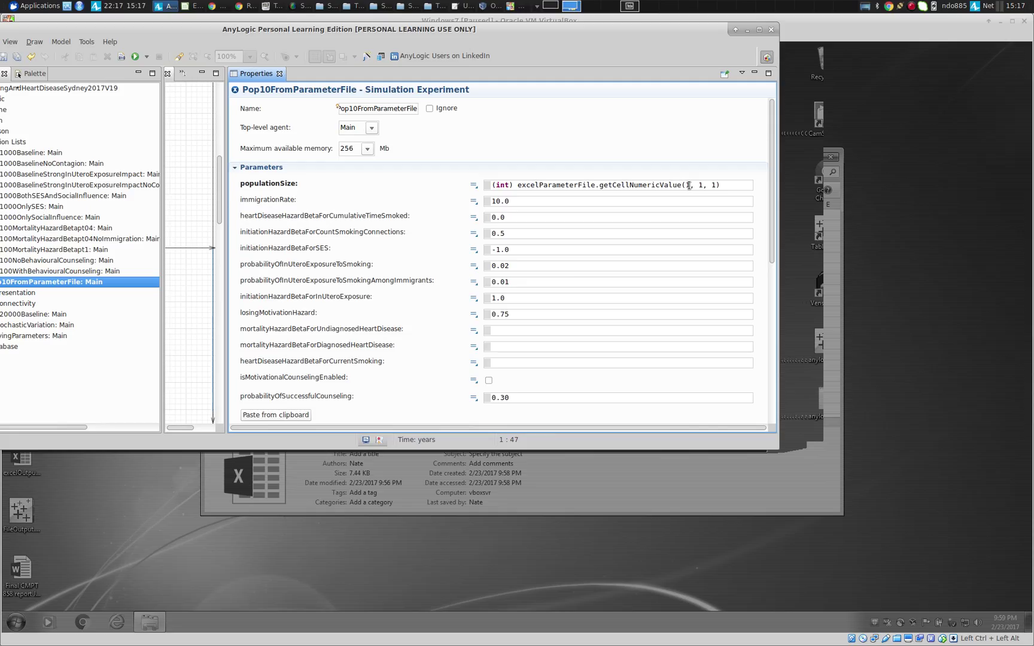
{"action": "key", "text": "ctrl+s"}
{"action": "key", "text": "alt+Tab"}
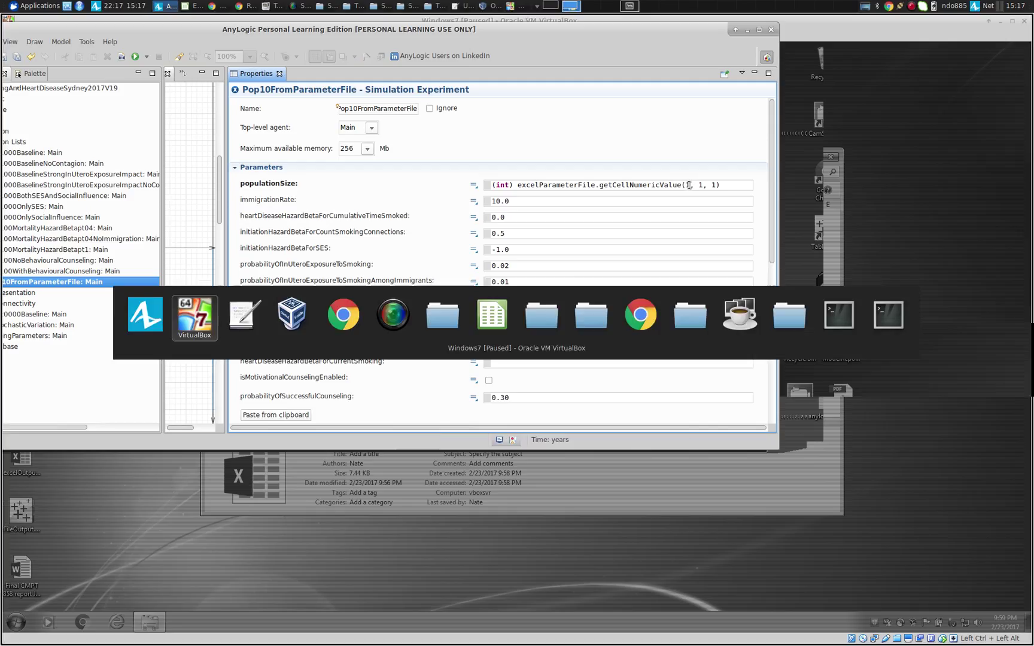
{"action": "key", "text": "alt+Tab"}
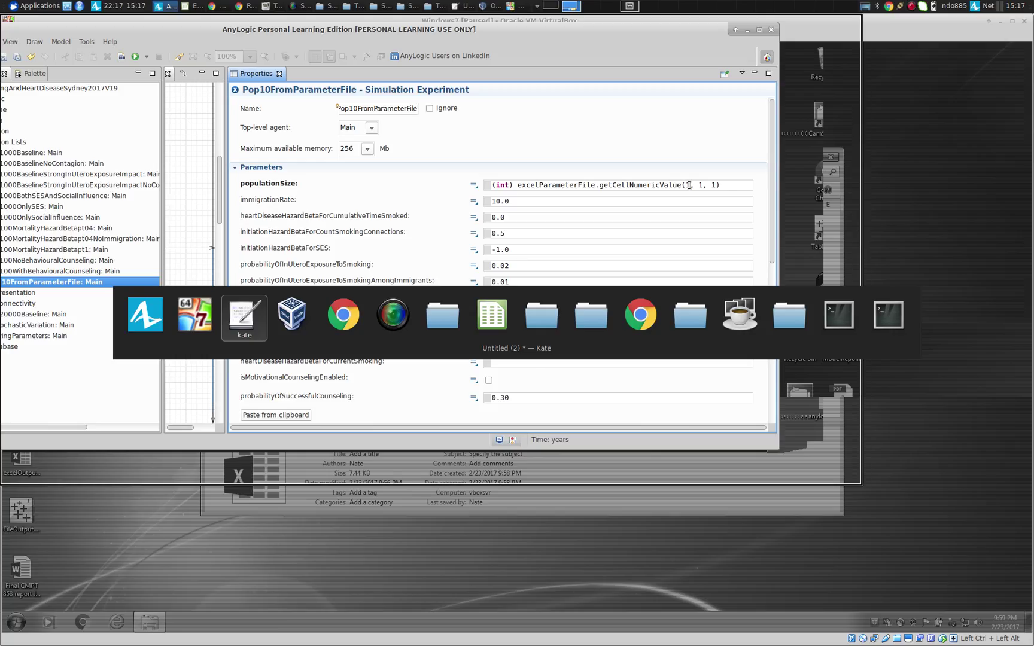
{"action": "key", "text": "alt+Tab"}
{"action": "key", "text": "alt+Tab"}
{"action": "key", "text": "alt+Tab"}
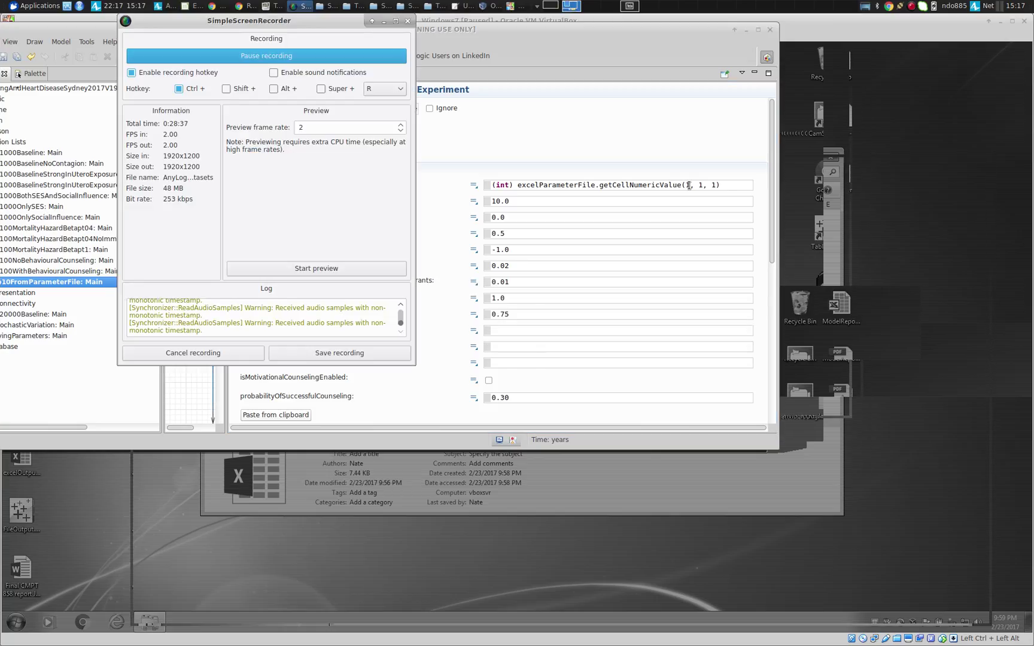